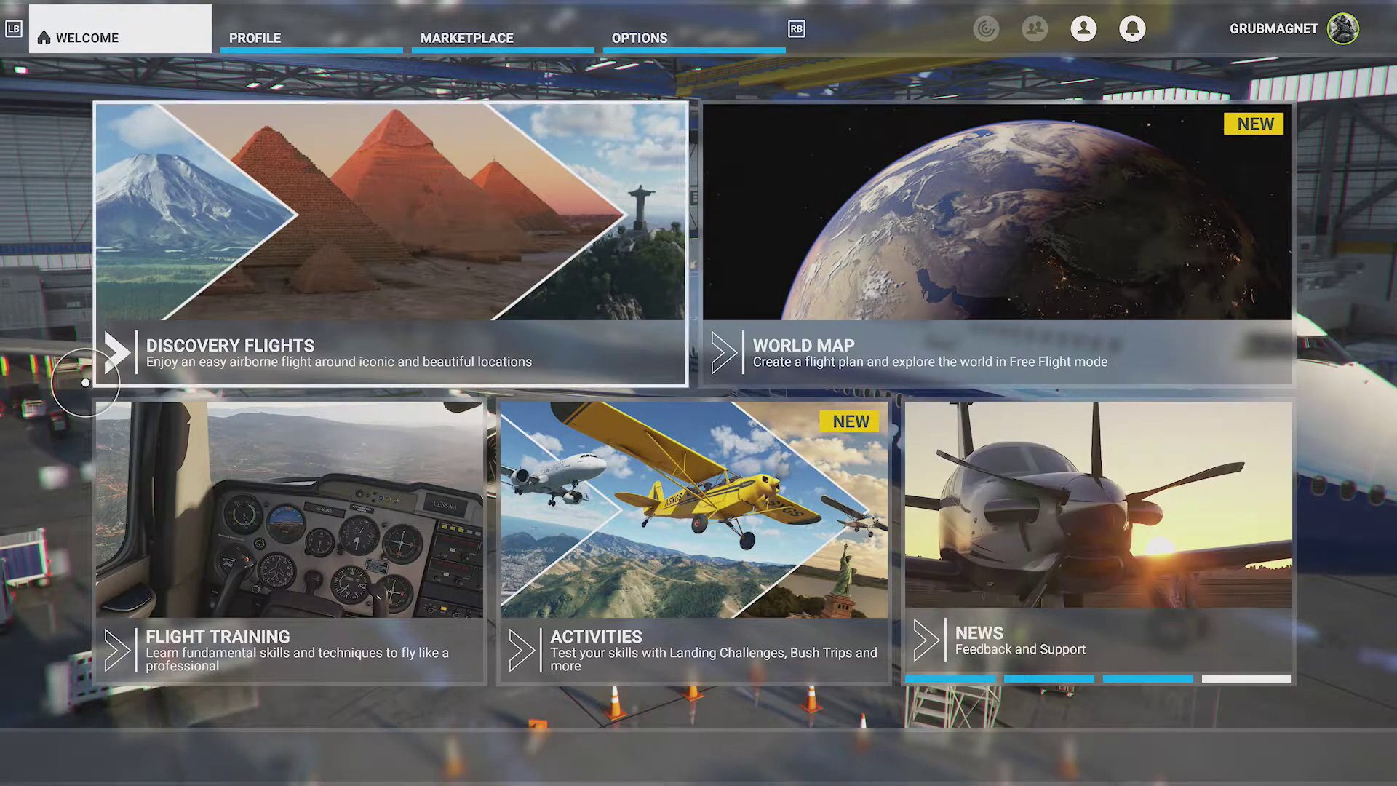
# Open the controls options from the simulator's options.
pyautogui.press('e')
pyautogui.press('e')
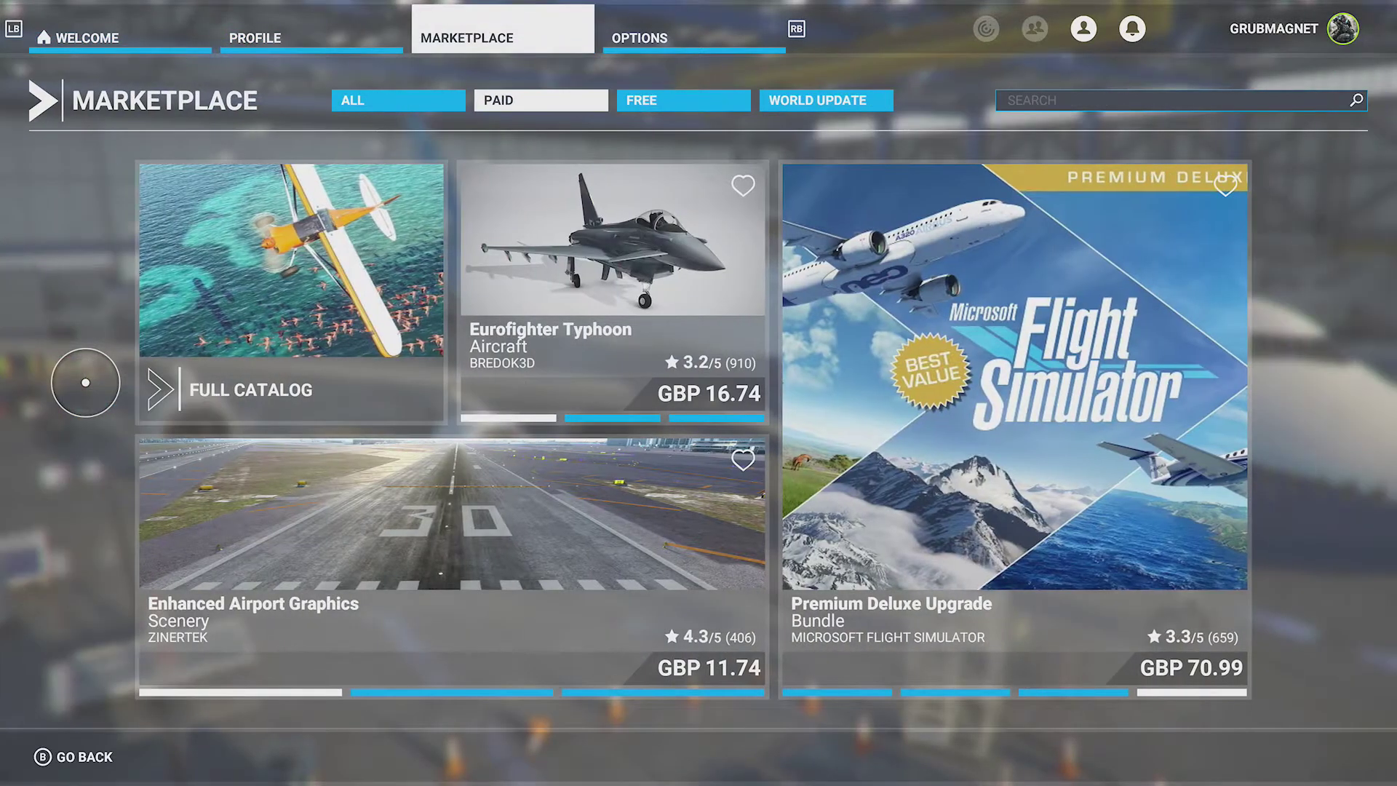
pyautogui.press('e')
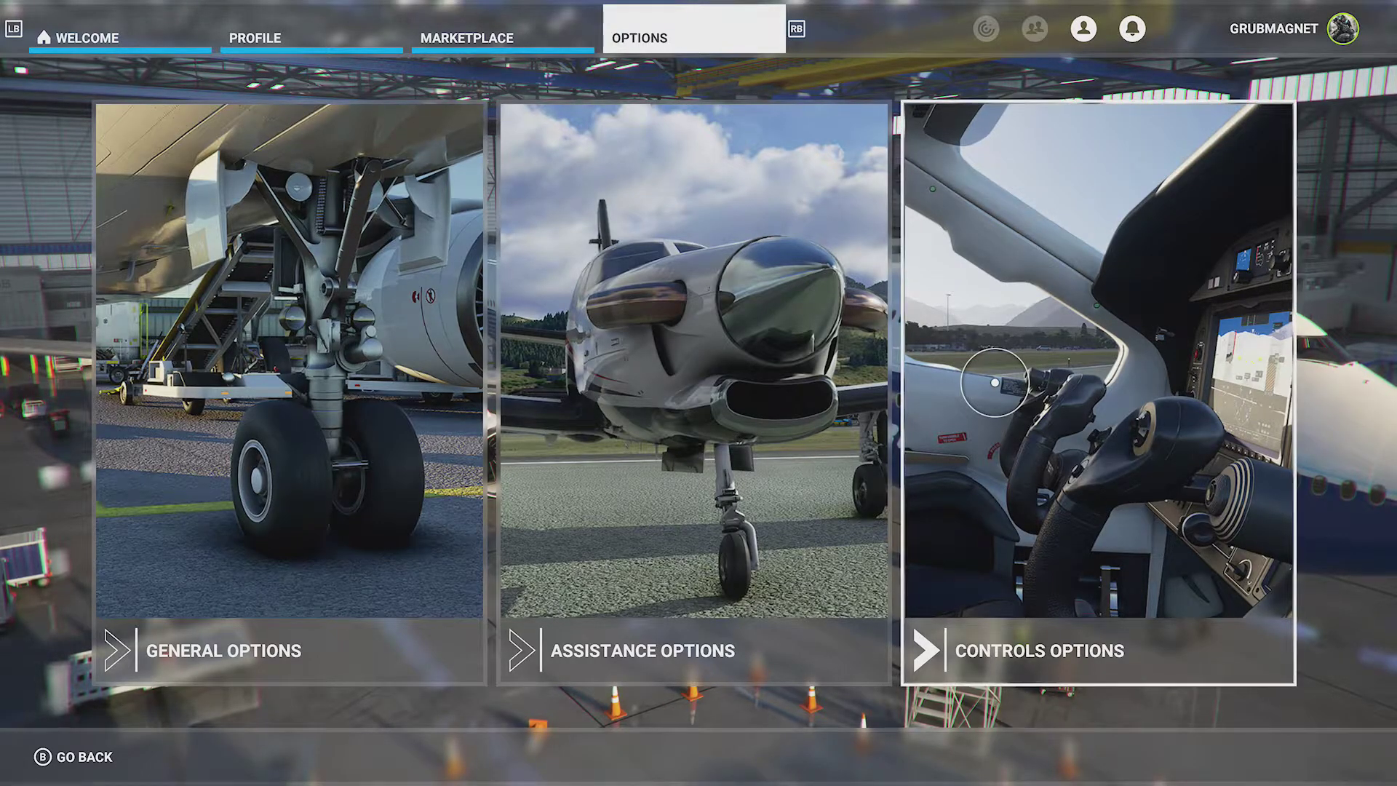
pyautogui.click(994, 382)
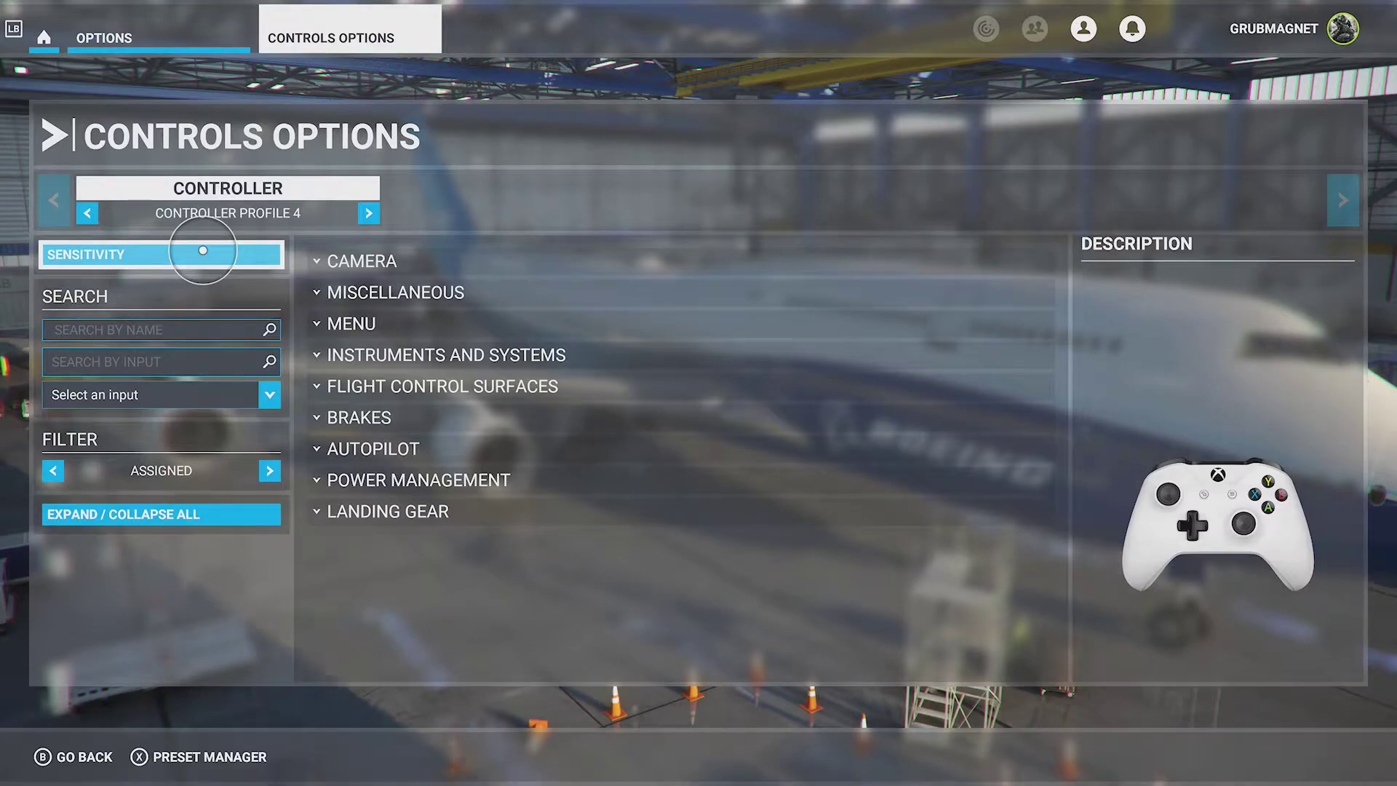
# Duplicate the current controller profile as "Controller profile 5" and open its sensitivity settings.
pyautogui.press('x')
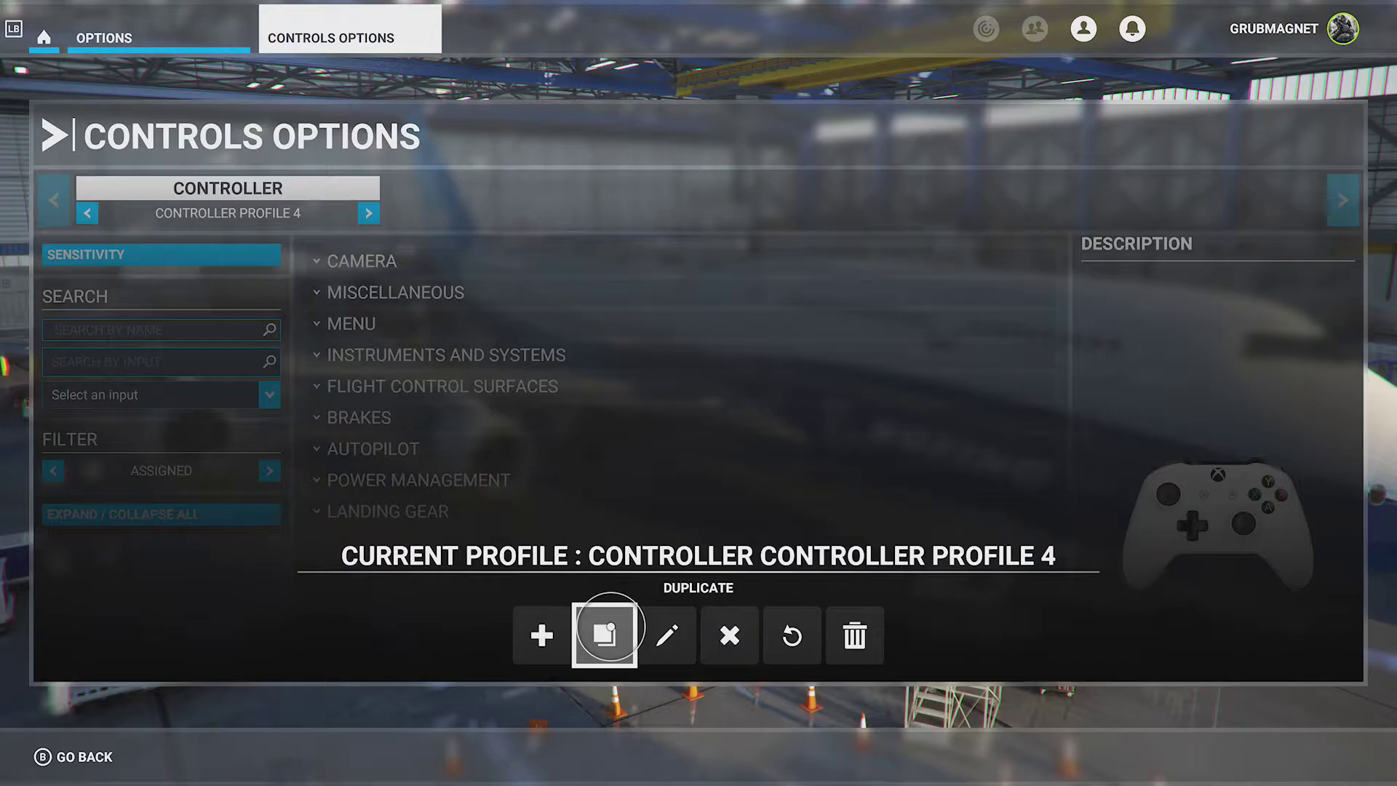
pyautogui.click(611, 628)
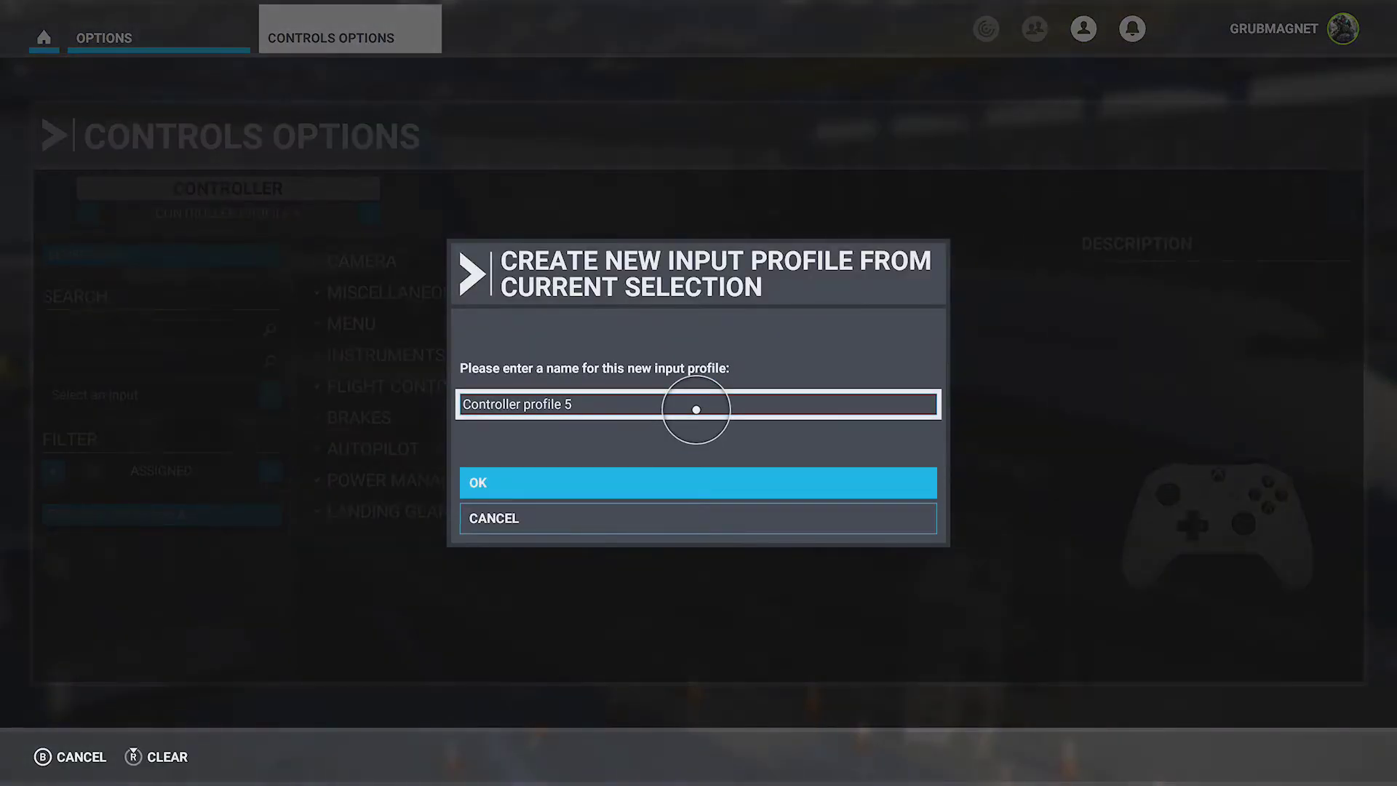
pyautogui.click(696, 466)
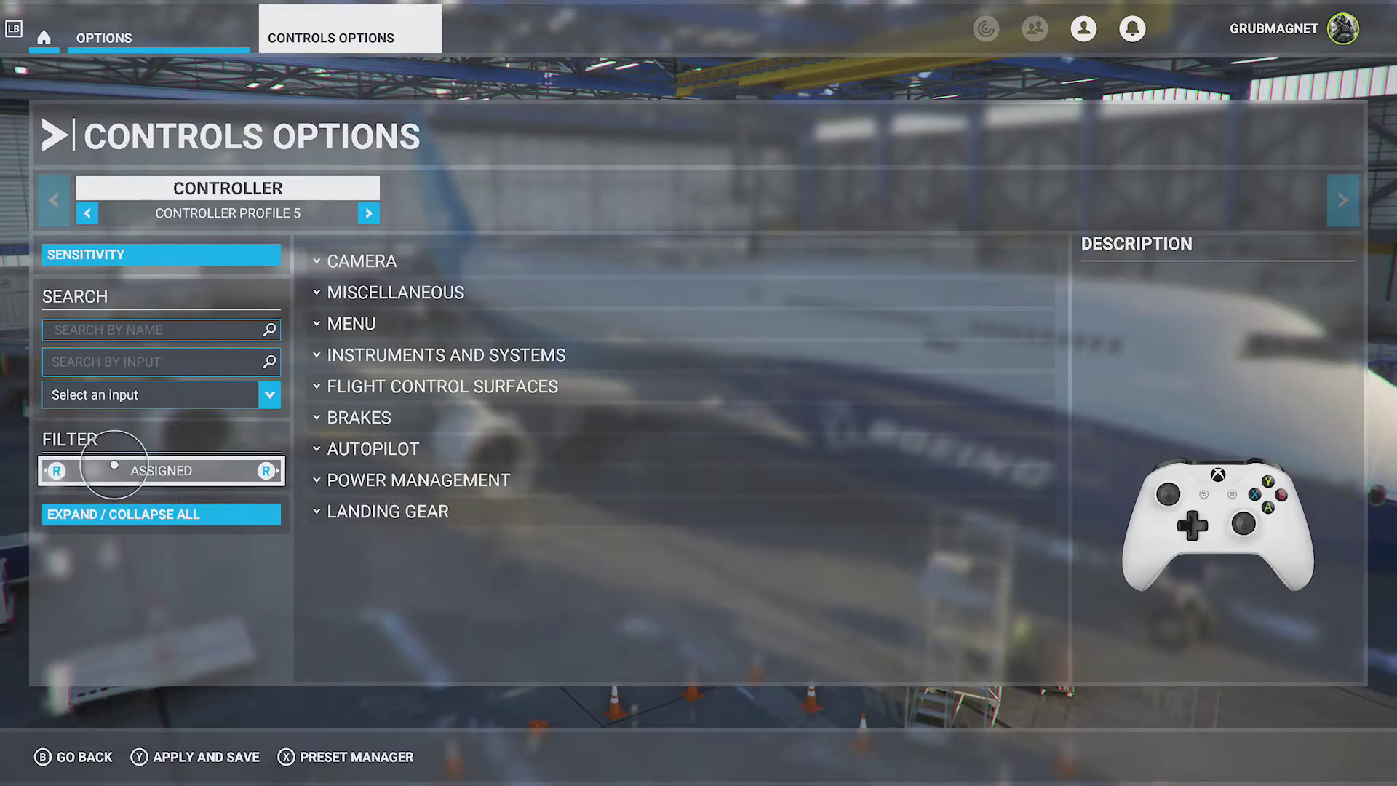
pyautogui.click(184, 242)
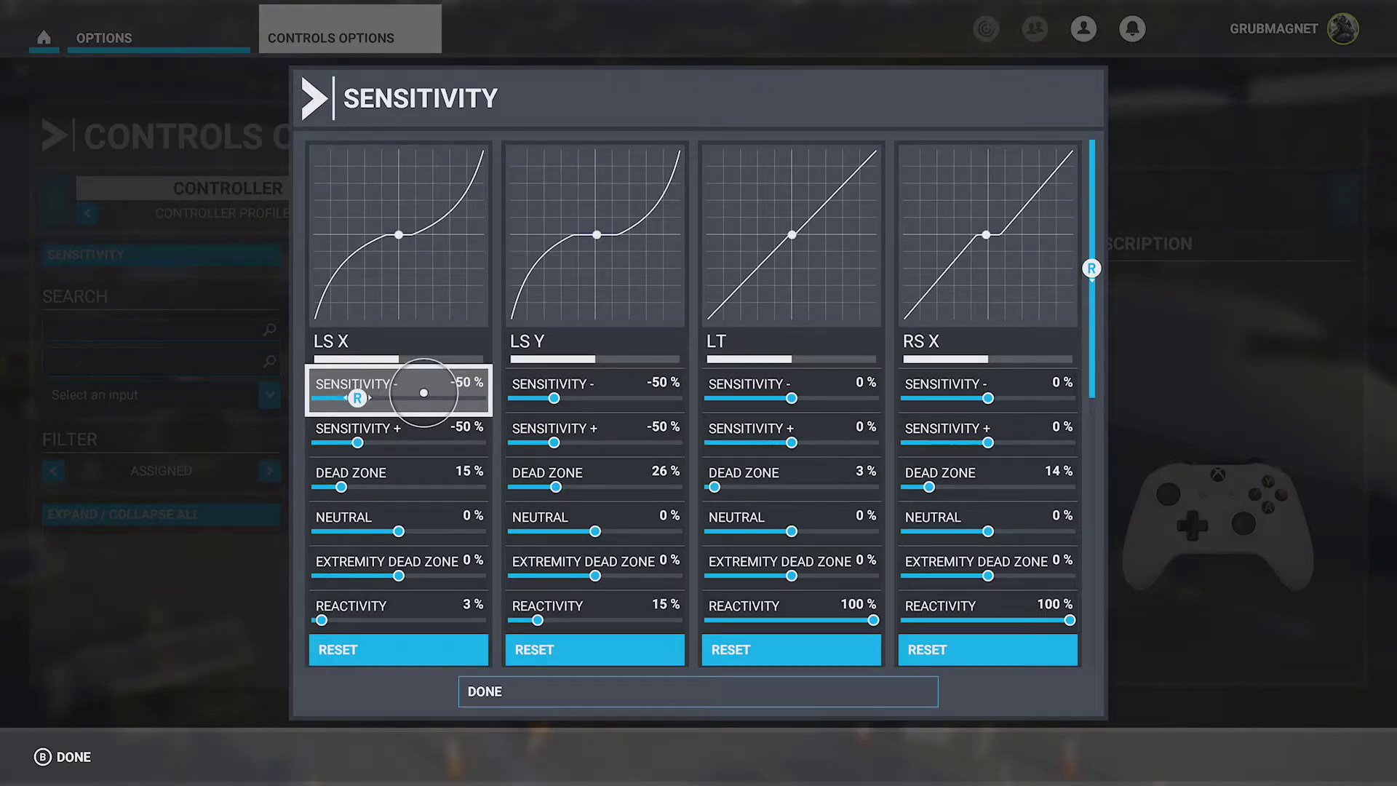
# Try raising the LS X Sensitivity - to 13 %, and bring it back to -50 %.
pyautogui.press('Right')
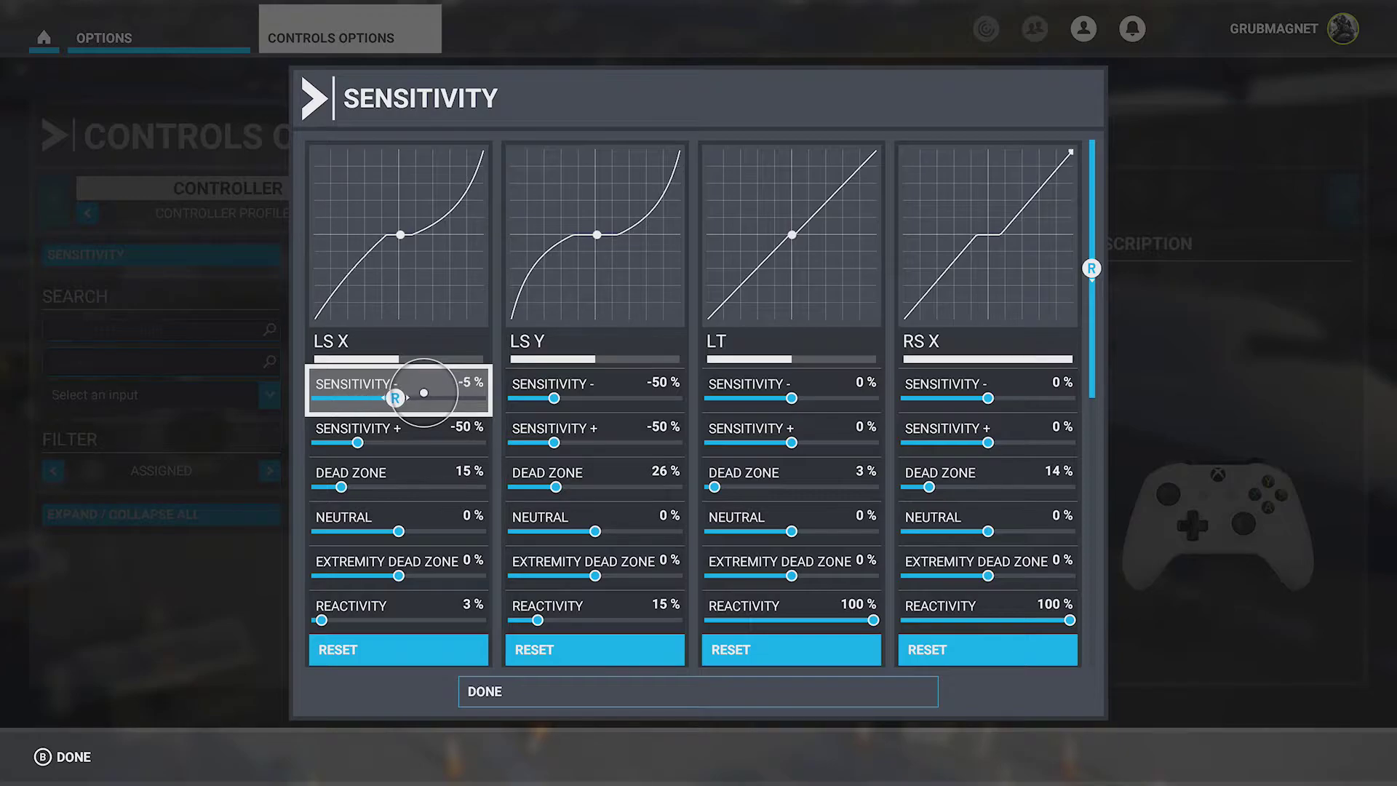
pyautogui.press('Right')
pyautogui.press('Right')
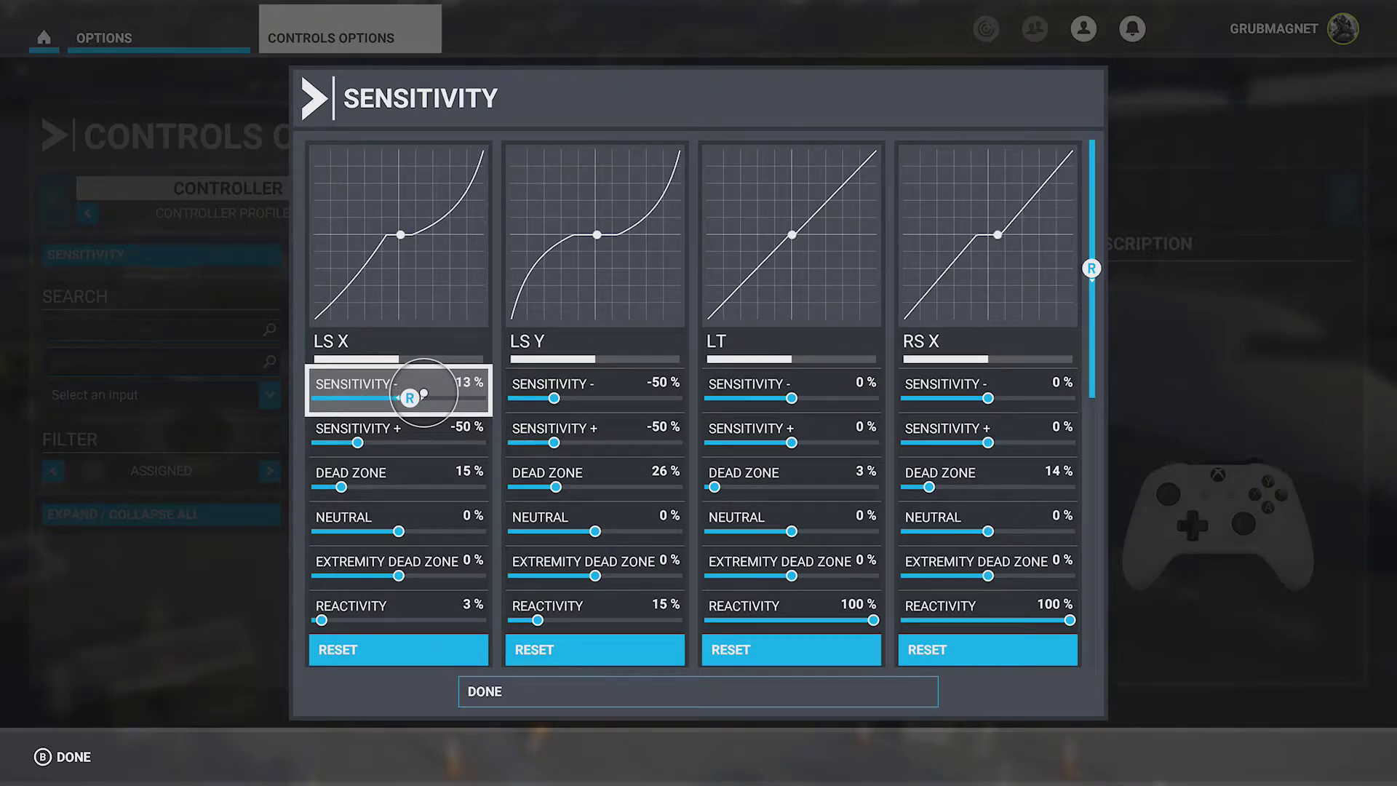
pyautogui.press('Left')
pyautogui.press('Left')
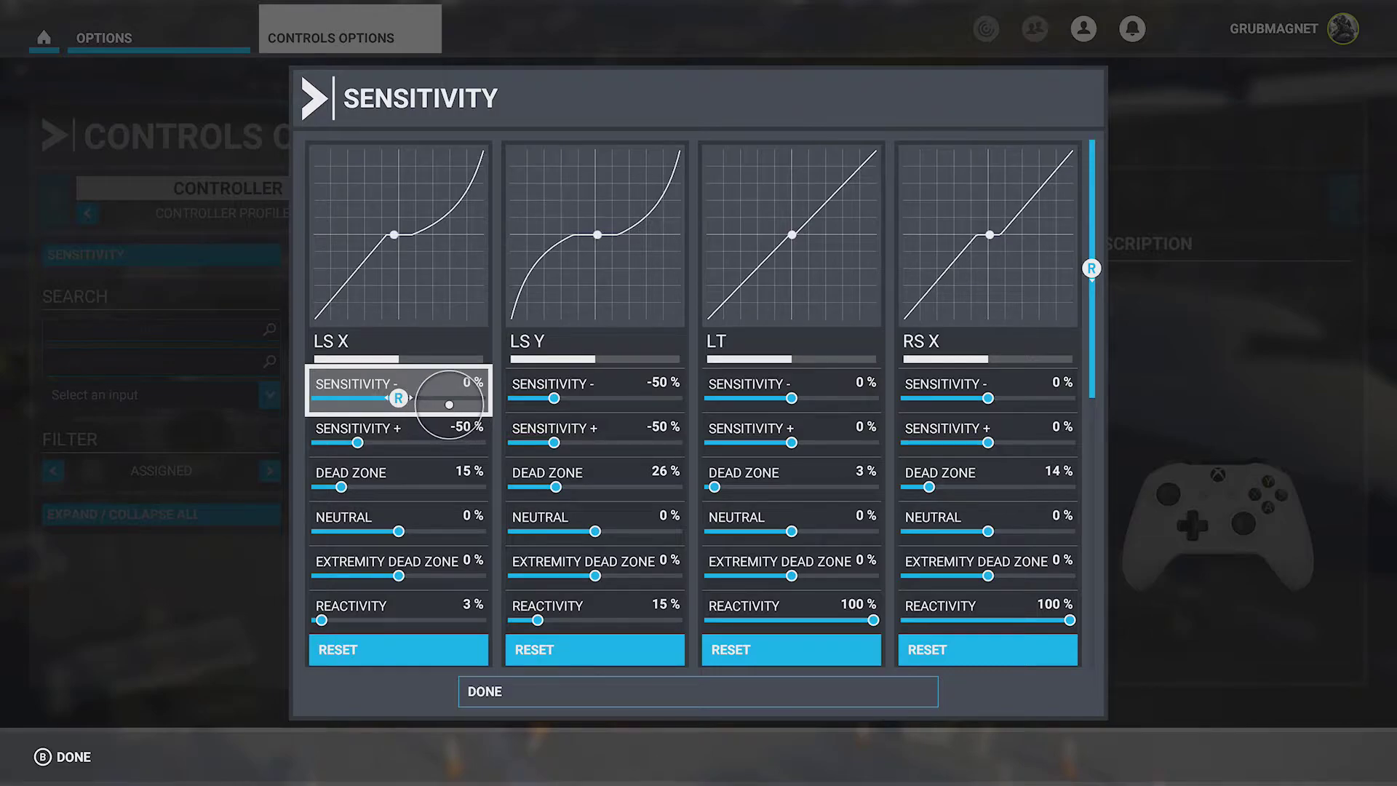
pyautogui.press('Left')
pyautogui.press('Left')
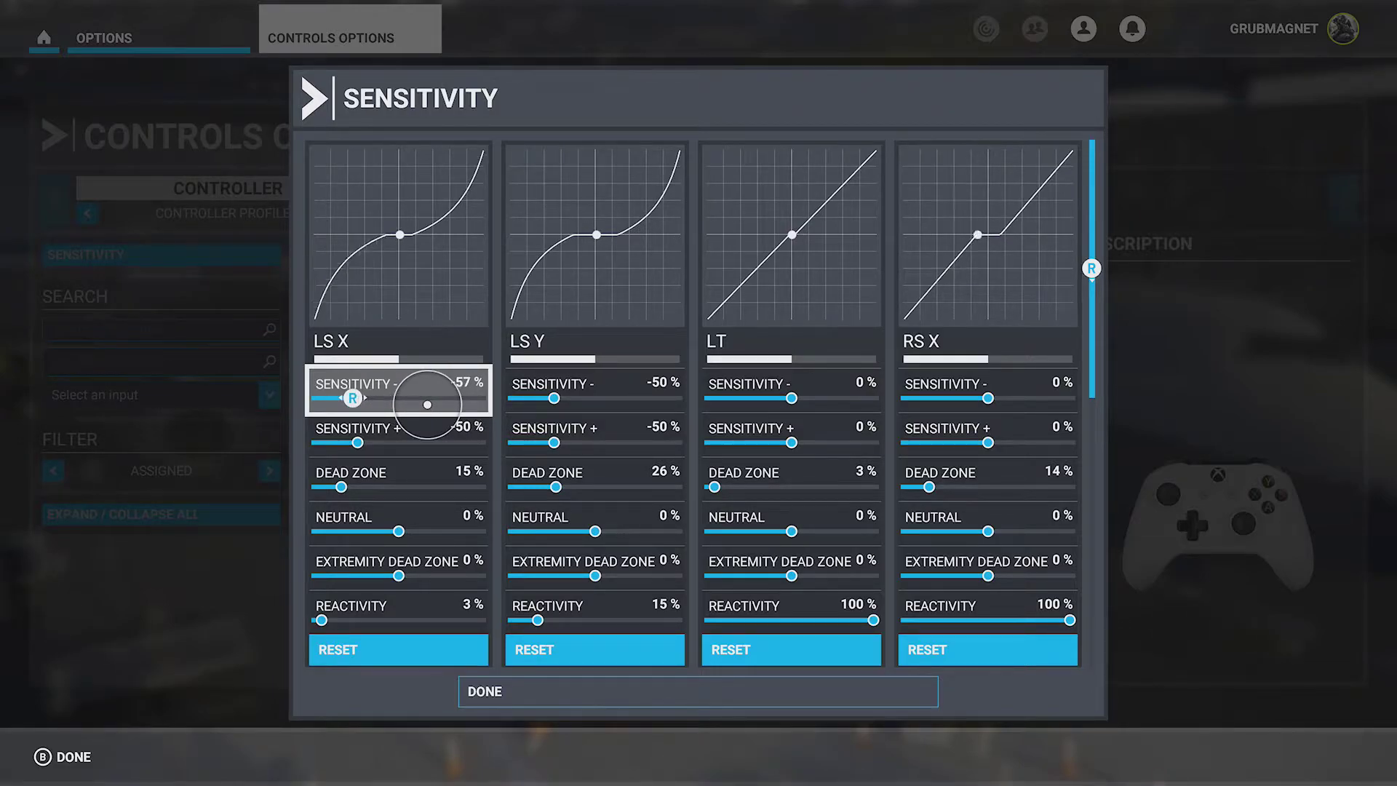
pyautogui.press('Right')
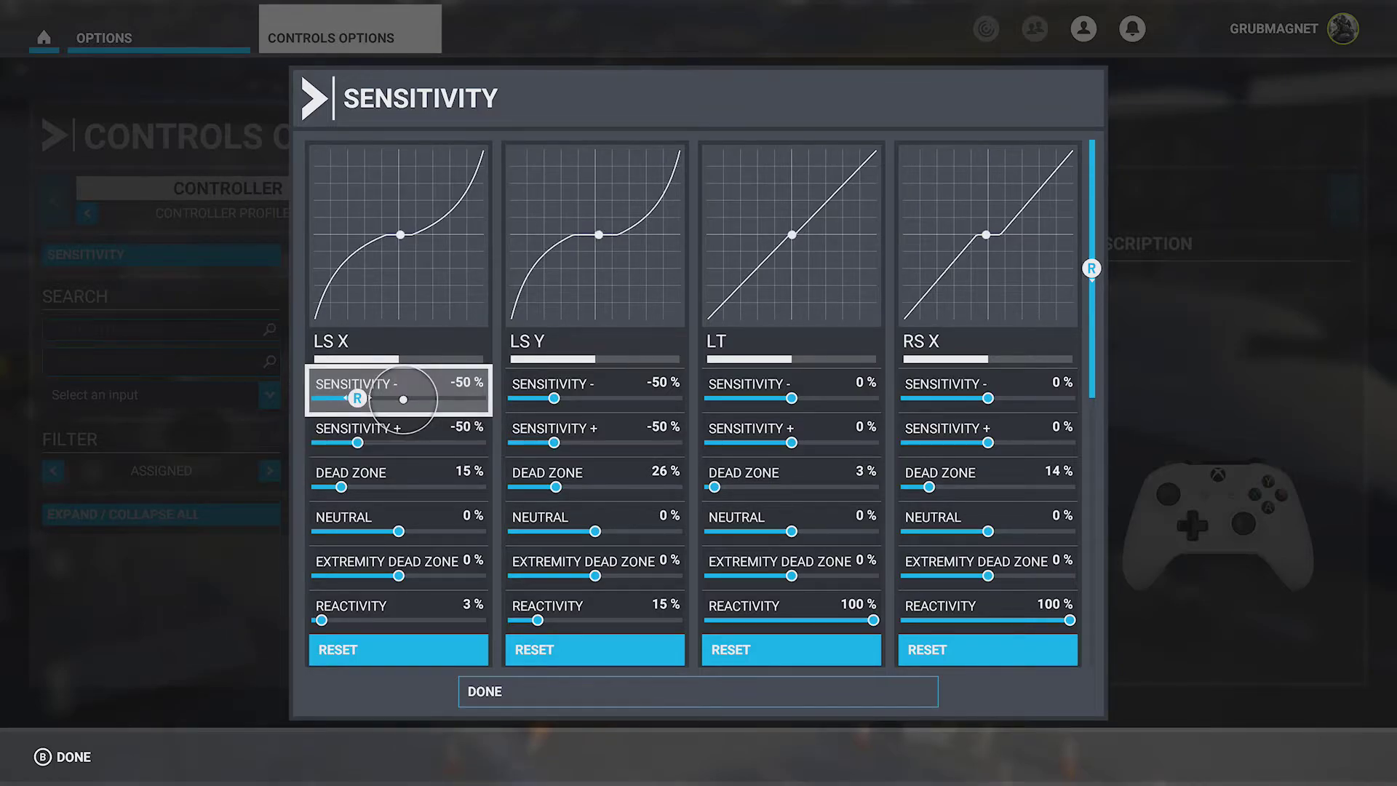
# Lower the LS X Sensitivity - to the bottom end of its range.
pyautogui.press('Left')
pyautogui.press('Left')
pyautogui.press('Left')
pyautogui.press('Left')
pyautogui.press('Left')
pyautogui.press('Left')
pyautogui.press('Left')
pyautogui.press('Left')
pyautogui.press('Left')
pyautogui.press('Left')
pyautogui.press('Left')
pyautogui.press('Left')
pyautogui.press('Left')
pyautogui.press('Left')
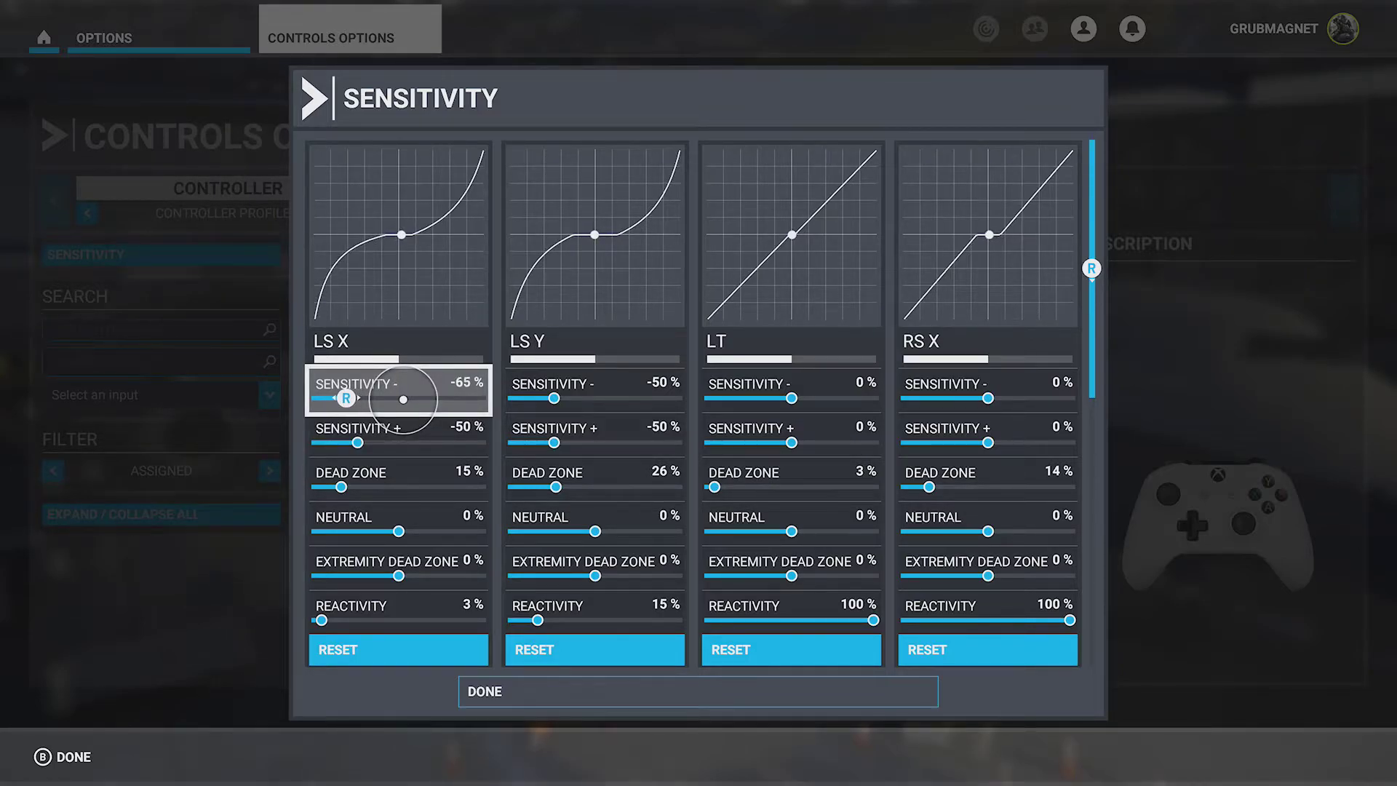
pyautogui.press('Left')
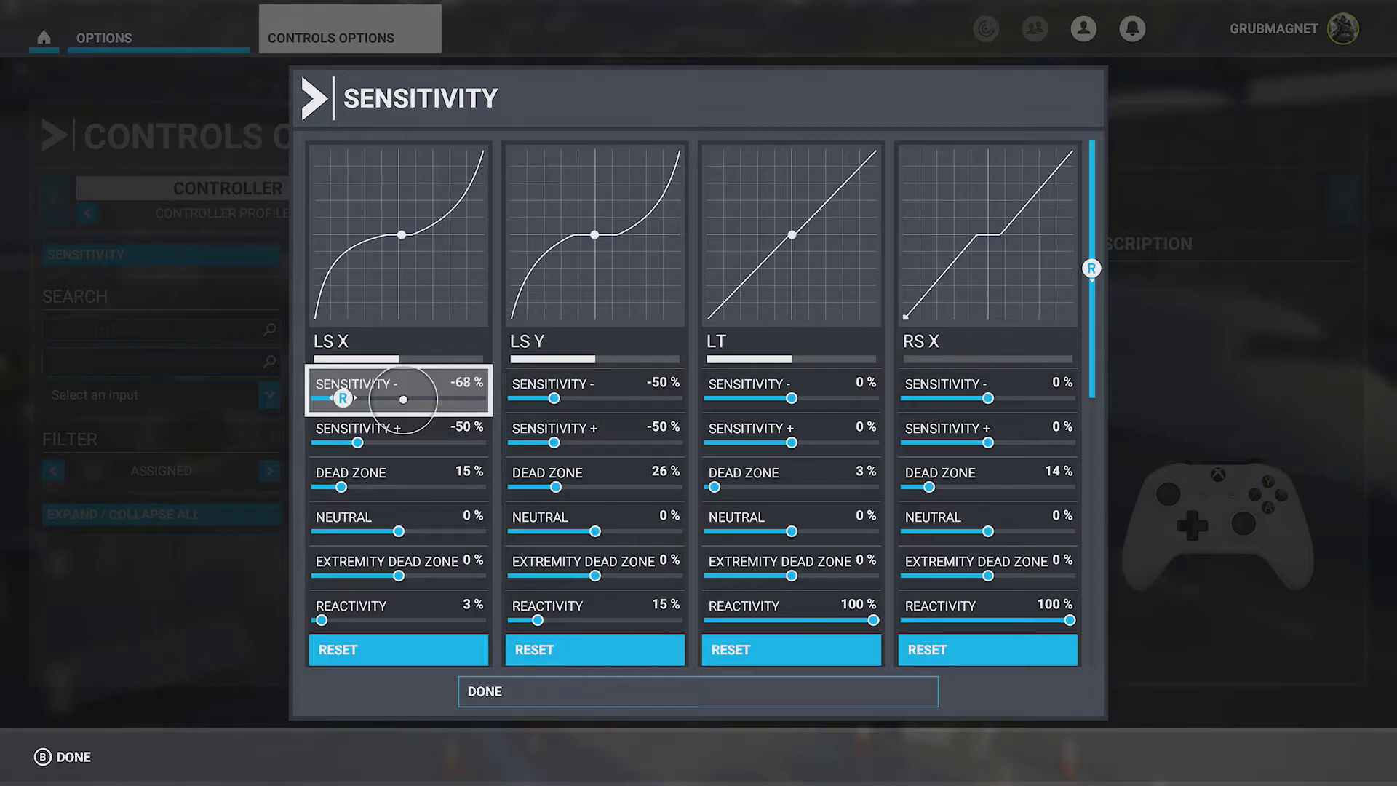
pyautogui.press('Left')
pyautogui.press('Left')
pyautogui.press('Left')
pyautogui.press('Left')
pyautogui.press('Left')
pyautogui.press('Left')
pyautogui.press('Left')
pyautogui.press('Left')
pyautogui.press('Left')
pyautogui.press('Left')
pyautogui.press('Left')
pyautogui.press('Left')
pyautogui.press('Left')
pyautogui.press('Left')
pyautogui.press('Left')
pyautogui.press('Left')
pyautogui.press('Left')
pyautogui.press('Left')
pyautogui.press('Left')
pyautogui.press('Left')
# Return the LS X Sensitivity - to -50 %.
pyautogui.press('Right')
pyautogui.press('Right')
pyautogui.press('Right')
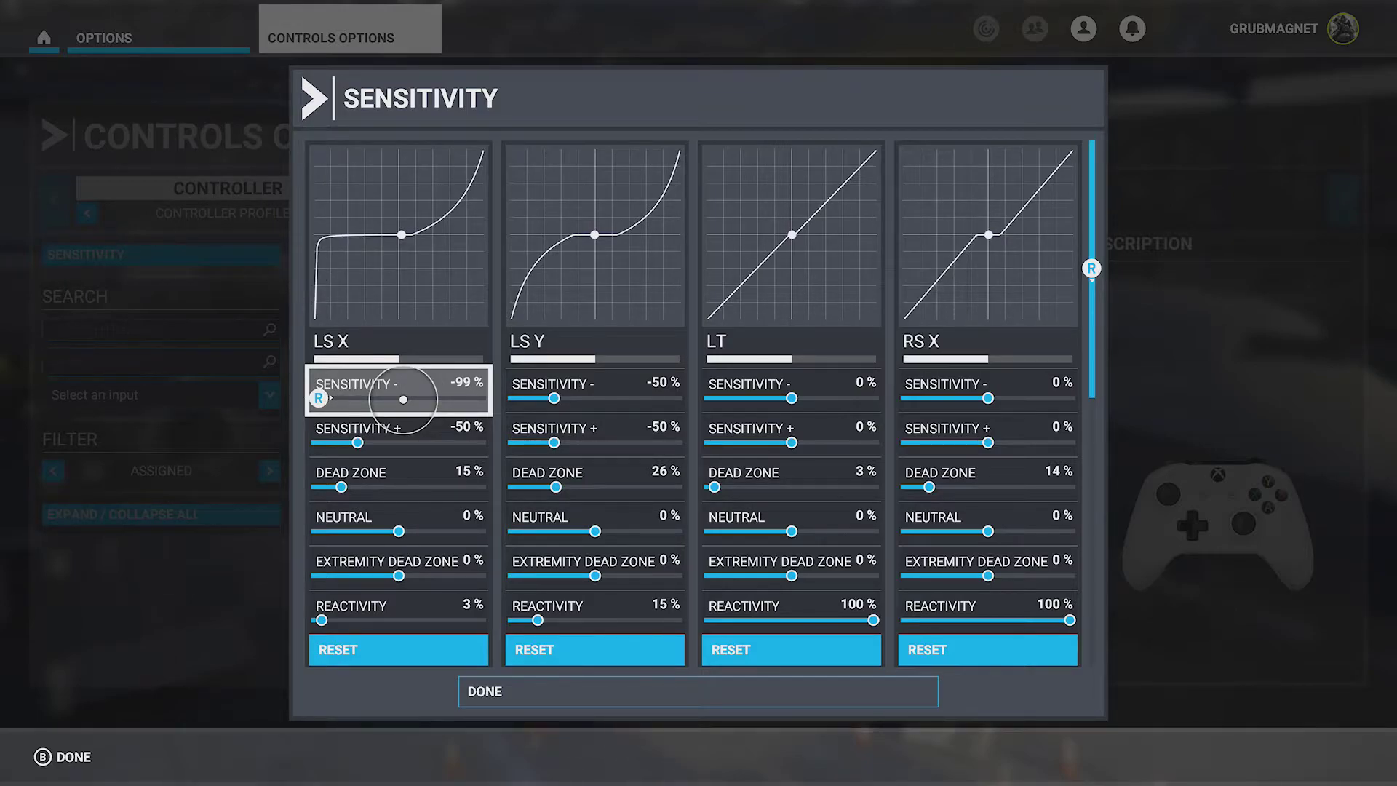
pyautogui.press('Right')
pyautogui.press('Right')
pyautogui.press('Right')
pyautogui.press('Right')
pyautogui.press('Right')
pyautogui.press('Right')
pyautogui.press('Right')
pyautogui.press('Right')
pyautogui.press('Right')
pyautogui.press('Right')
pyautogui.press('Right')
pyautogui.press('Right')
pyautogui.press('Right')
pyautogui.press('Right')
pyautogui.press('Right')
pyautogui.press('Right')
pyautogui.press('Right')
pyautogui.press('Right')
pyautogui.press('Right')
pyautogui.press('Right')
pyautogui.press('Right')
pyautogui.press('Right')
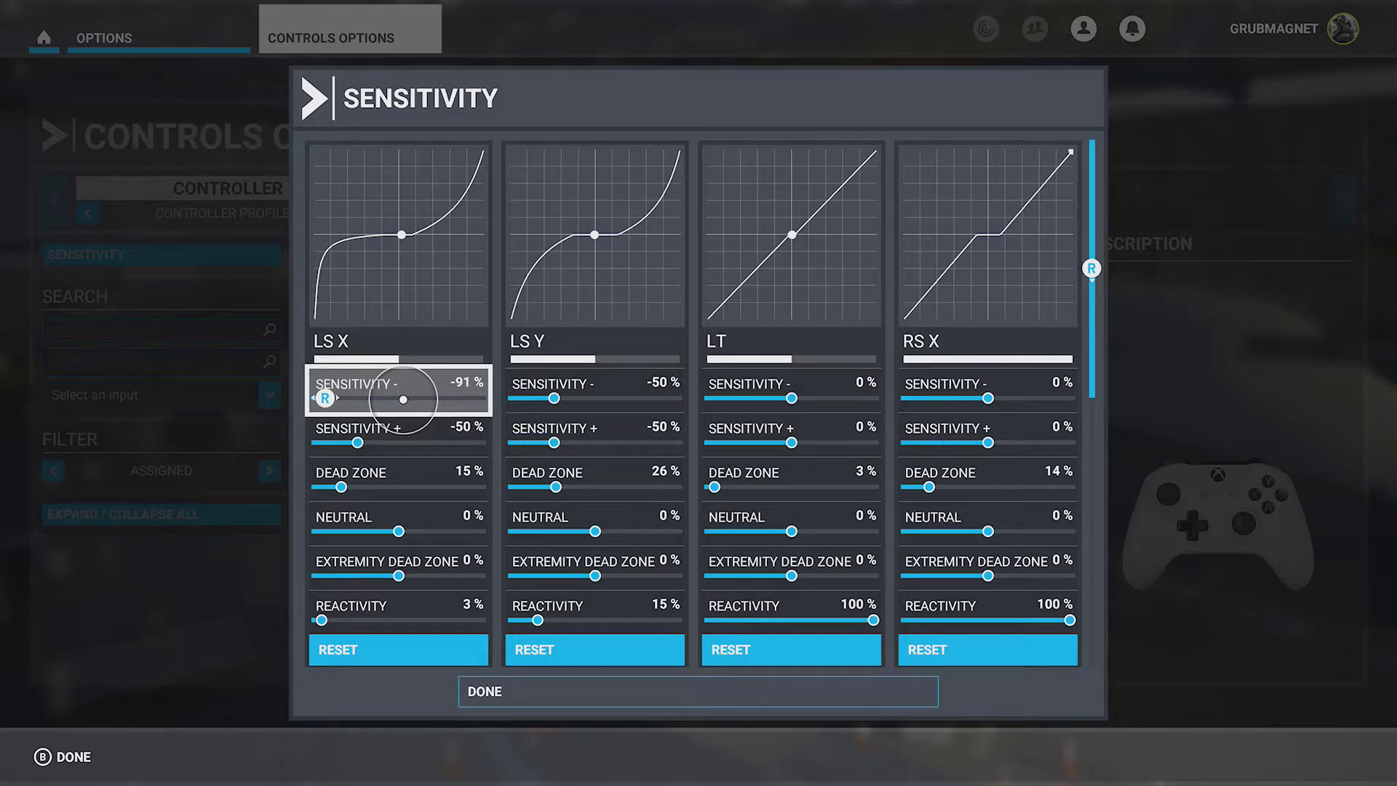
pyautogui.press('Right')
pyautogui.press('Right')
pyautogui.press('Right')
pyautogui.press('Right')
pyautogui.press('Right')
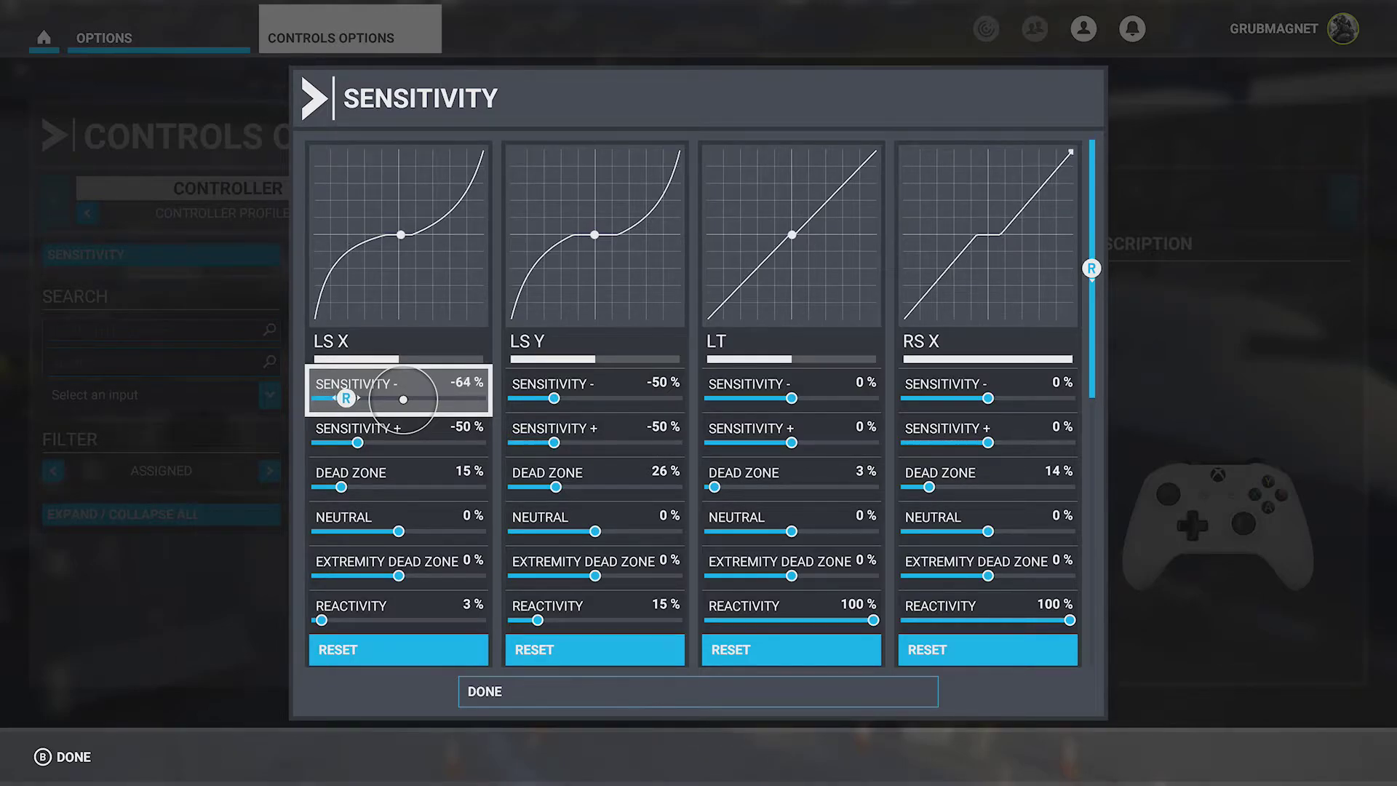
pyautogui.press('Right')
pyautogui.press('Right')
pyautogui.press('Right')
pyautogui.press('Right')
pyautogui.press('Right')
pyautogui.press('Right')
pyautogui.press('Right')
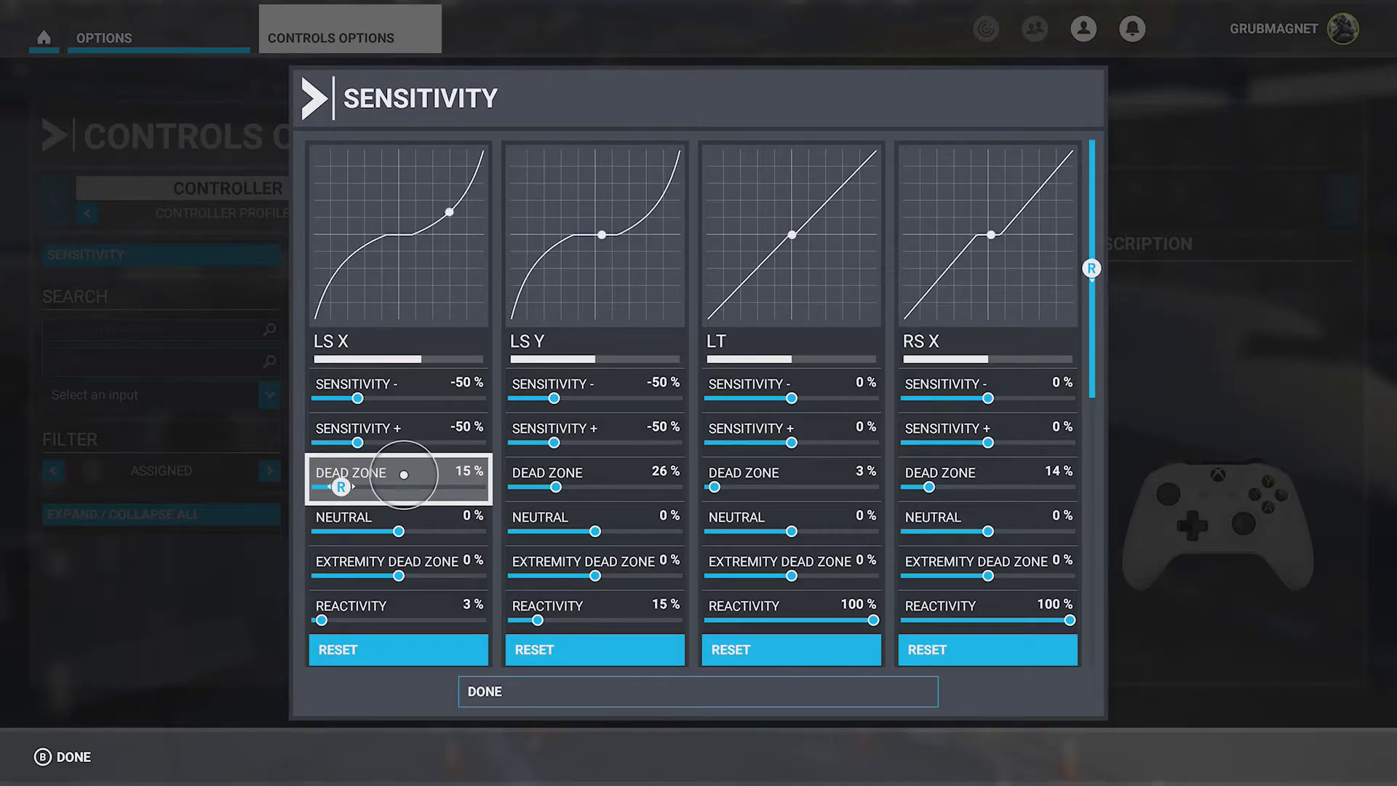
# Try an LS X dead zone of 35 %, and reset the LS X axis settings.
pyautogui.press('Right')
pyautogui.press('Right')
pyautogui.press('Right')
pyautogui.press('Right')
pyautogui.press('Right')
pyautogui.press('Right')
pyautogui.press('Right')
pyautogui.press('Right')
pyautogui.press('Right')
pyautogui.press('Right')
pyautogui.press('Right')
pyautogui.press('Right')
pyautogui.press('Right')
pyautogui.press('Right')
pyautogui.press('Right')
pyautogui.press('Right')
pyautogui.press('Right')
pyautogui.press('Right')
pyautogui.press('Right')
pyautogui.press('Right')
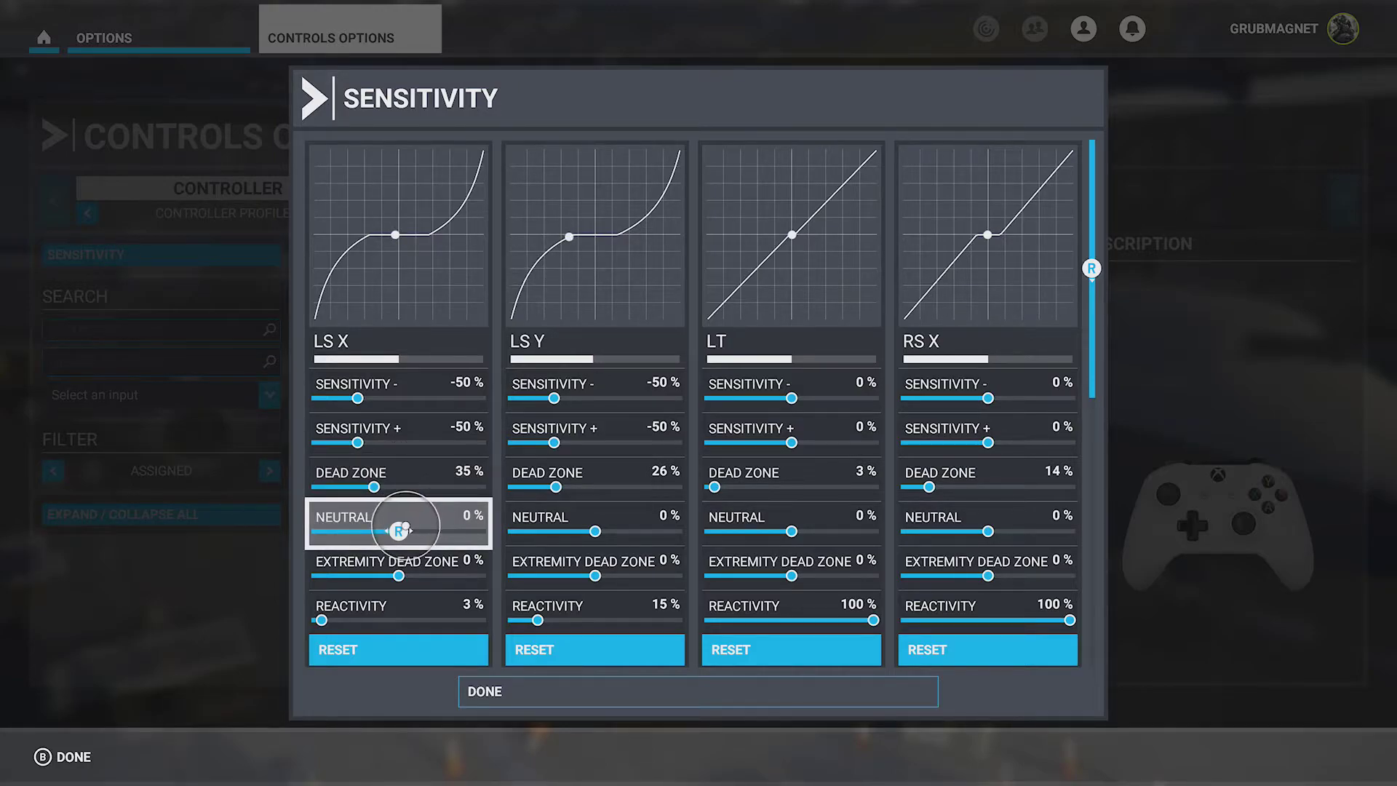
pyautogui.click(401, 652)
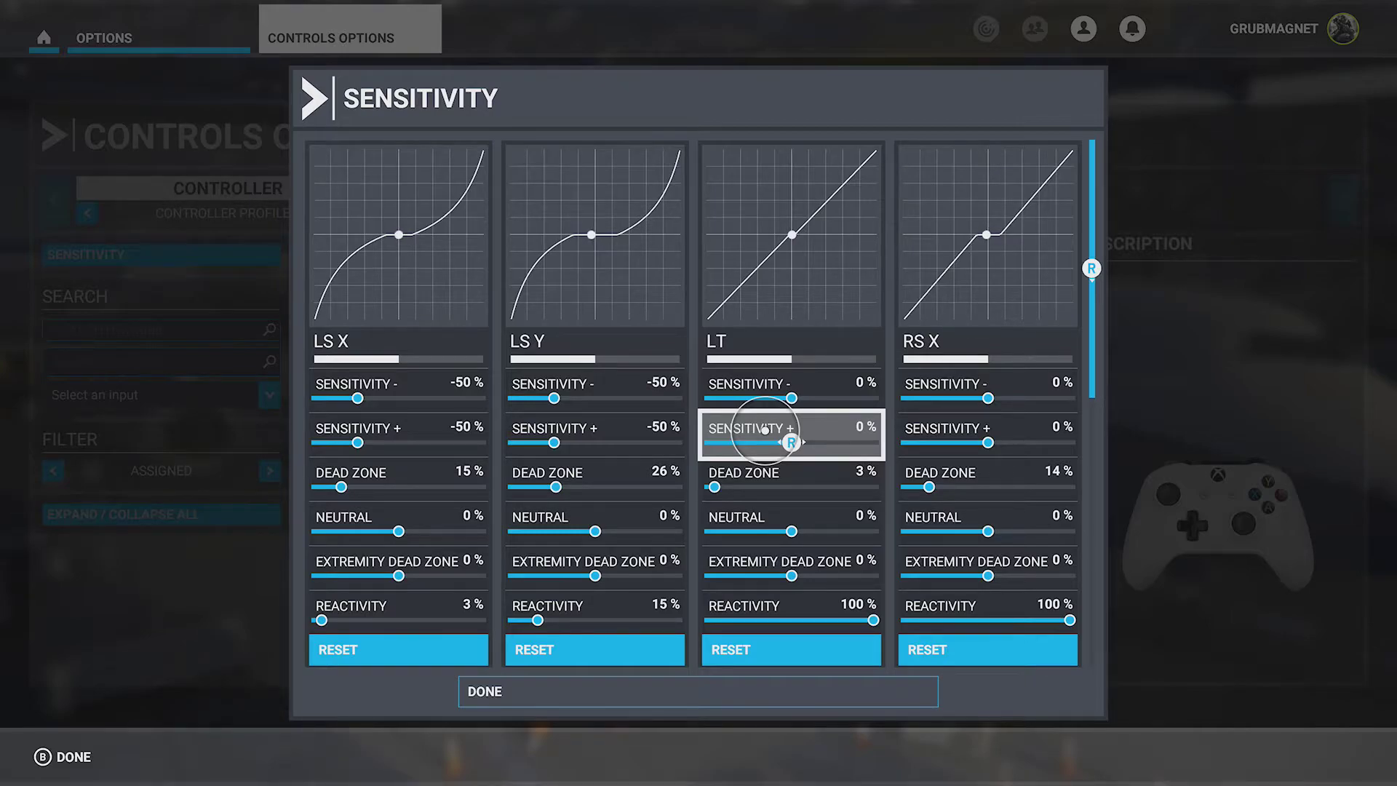
# Raise the LT Sensitivity - to 20 %.
pyautogui.press('Right')
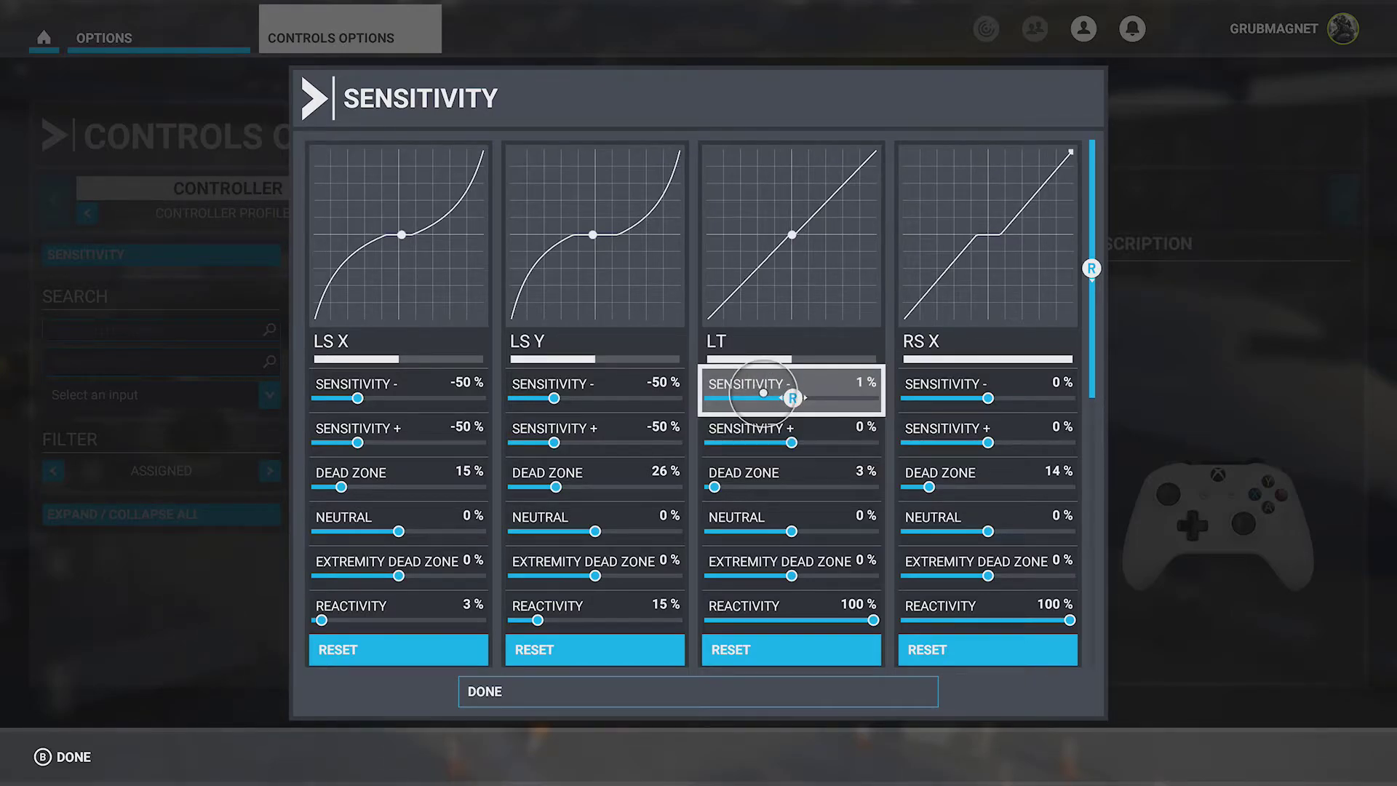
pyautogui.press('Right')
pyautogui.press('Right')
pyautogui.press('Right')
pyautogui.press('Right')
pyautogui.press('Right')
pyautogui.press('Right')
pyautogui.press('Right')
pyautogui.press('Right')
pyautogui.press('Right')
pyautogui.press('Right')
pyautogui.press('Right')
pyautogui.press('Right')
pyautogui.press('Right')
pyautogui.press('Right')
pyautogui.press('Right')
pyautogui.press('Right')
pyautogui.press('Right')
pyautogui.press('Right')
pyautogui.press('Right')
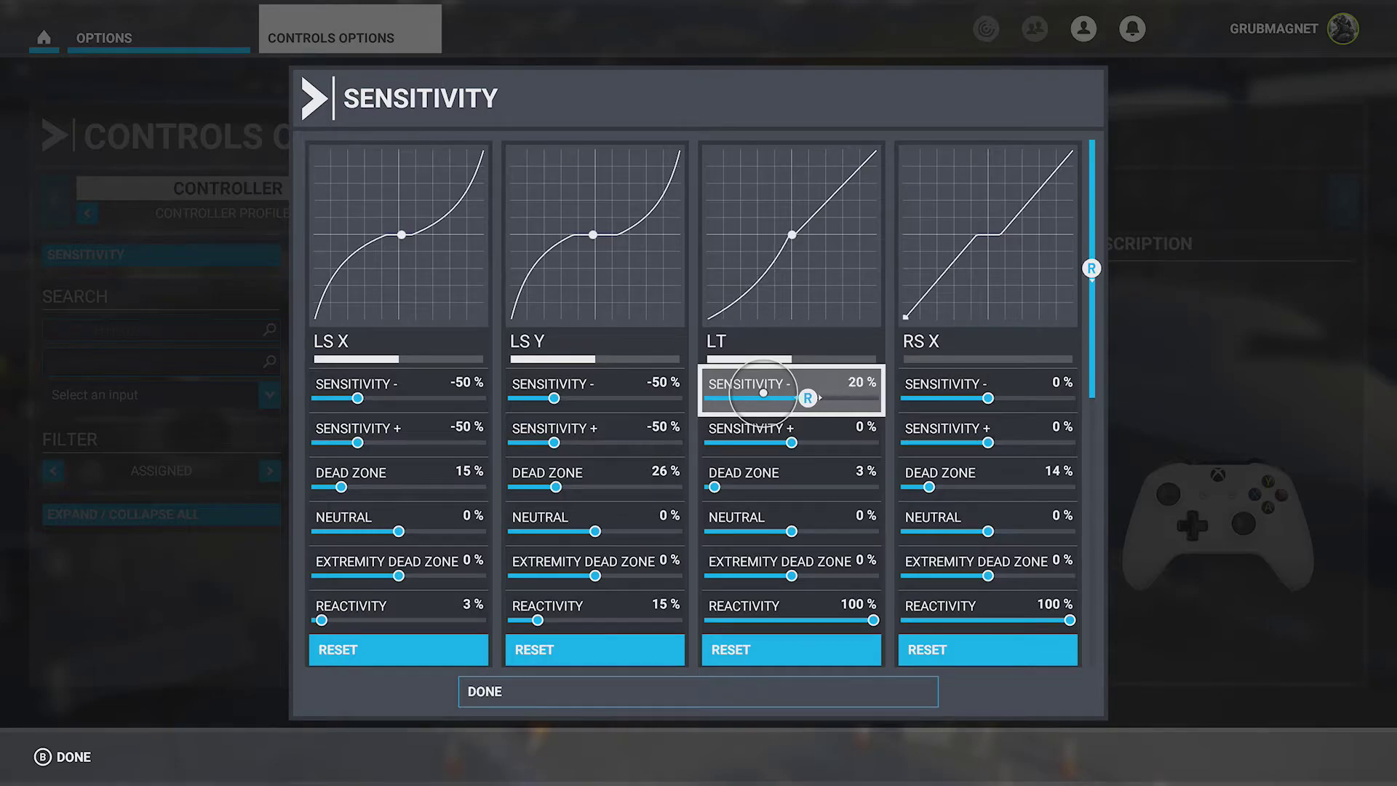
# Return the LT Sensitivity - to 0 %.
pyautogui.press('Left')
pyautogui.press('Left')
pyautogui.press('Left')
pyautogui.press('Left')
pyautogui.press('Left')
pyautogui.press('Left')
pyautogui.press('Left')
pyautogui.press('Left')
pyautogui.press('Left')
pyautogui.press('Left')
pyautogui.press('Left')
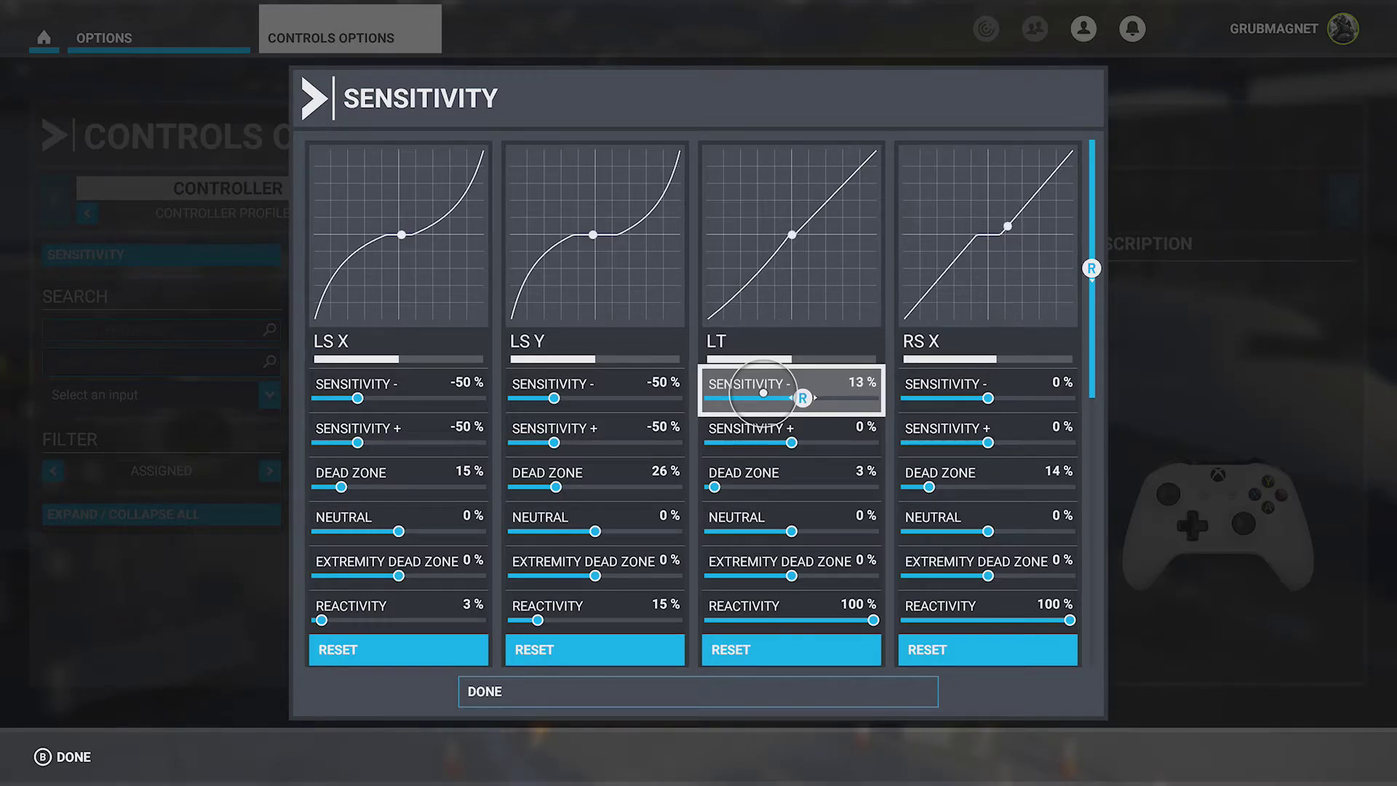
pyautogui.press('Left')
pyautogui.press('Left')
pyautogui.press('Left')
pyautogui.press('Left')
pyautogui.press('Left')
pyautogui.press('Left')
pyautogui.press('Left')
pyautogui.press('Left')
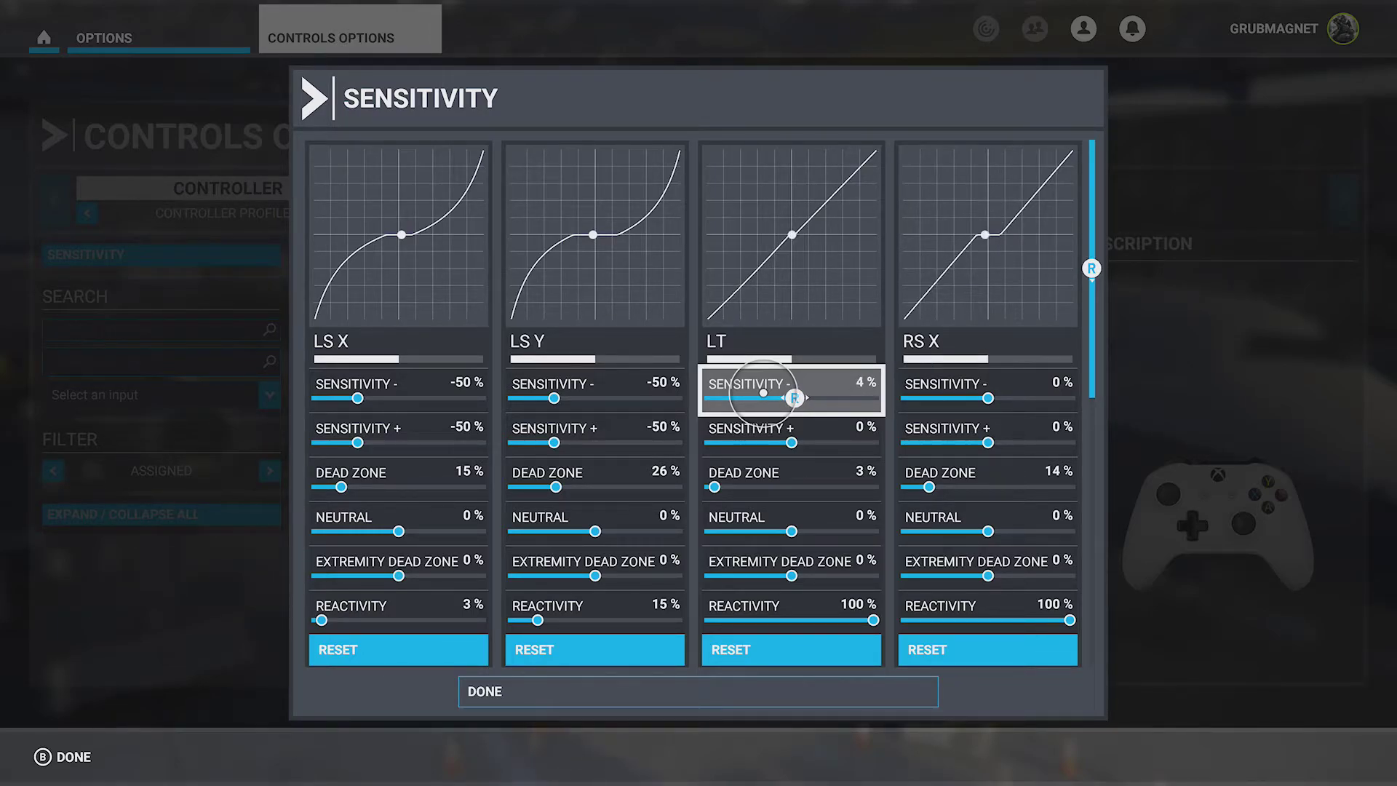
pyautogui.press('Left')
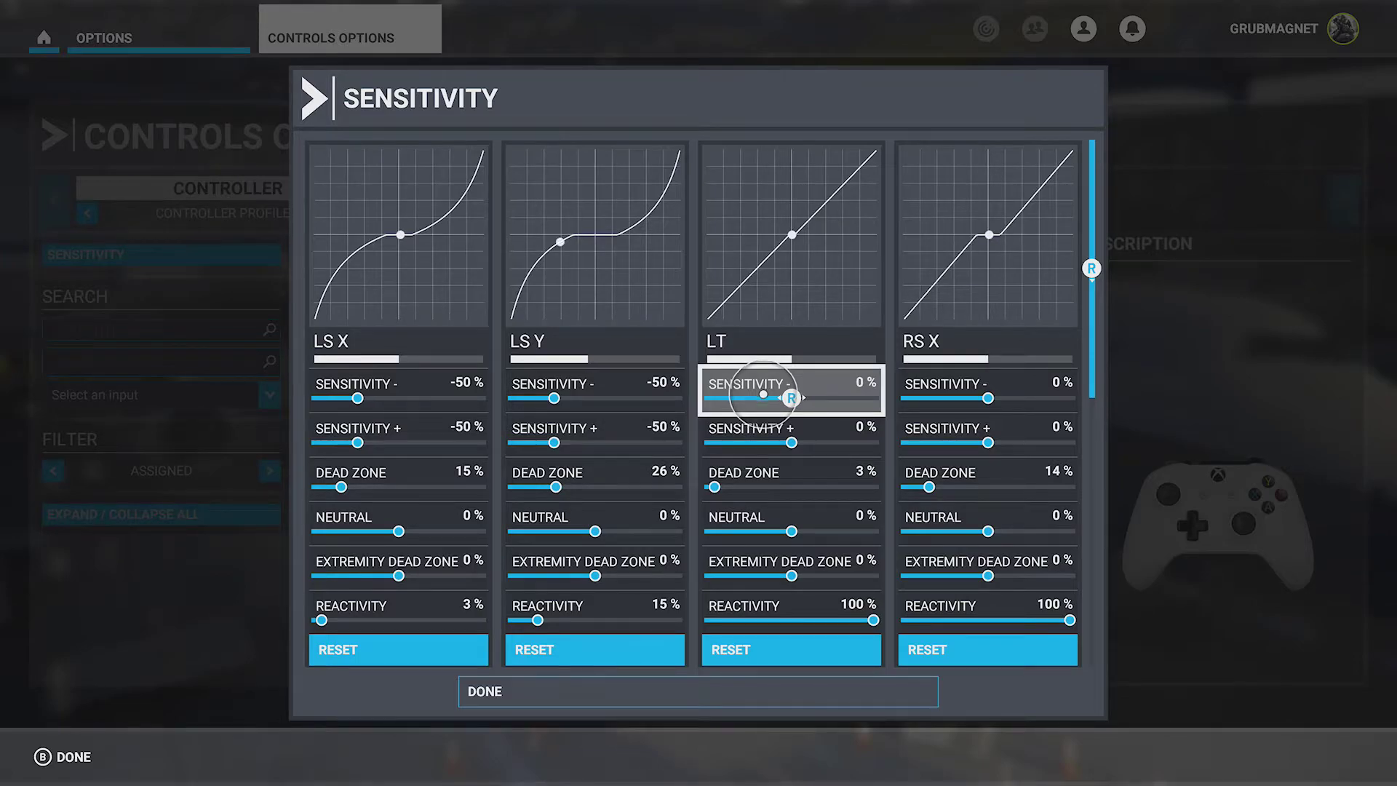
# Lower the LT Sensitivity + to -81 %.
pyautogui.press('Down')
pyautogui.press('Left')
pyautogui.press('Left')
pyautogui.press('Left')
pyautogui.press('Left')
pyautogui.press('Left')
pyautogui.press('Left')
pyautogui.press('Left')
pyautogui.press('Left')
pyautogui.press('Left')
pyautogui.press('Left')
pyautogui.press('Left')
pyautogui.press('Left')
pyautogui.press('Left')
pyautogui.press('Left')
pyautogui.press('Left')
pyautogui.press('Left')
pyautogui.press('Left')
pyautogui.press('Left')
pyautogui.press('Left')
pyautogui.press('Left')
pyautogui.press('Left')
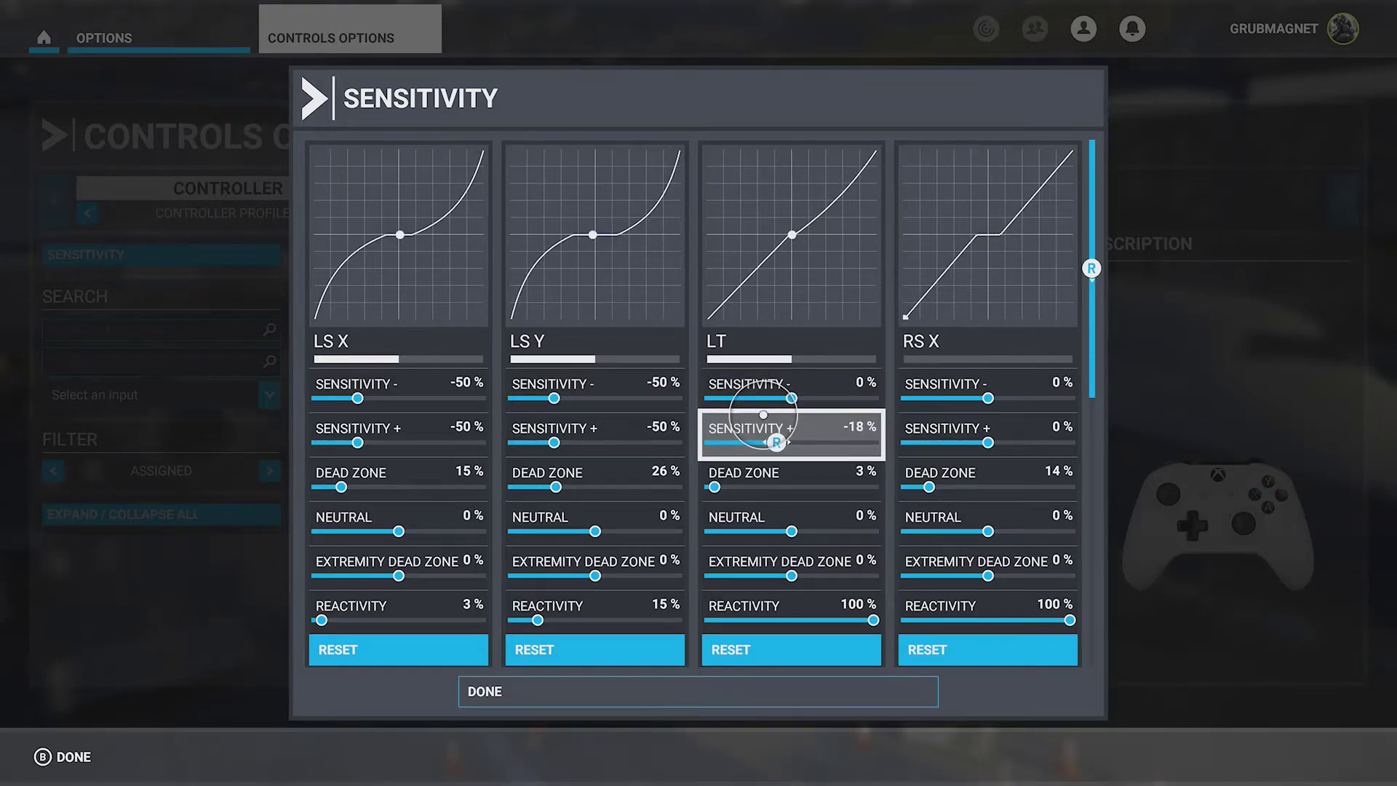
pyautogui.press('Left')
pyautogui.press('Left')
pyautogui.press('Left')
pyautogui.press('Left')
pyautogui.press('Left')
pyautogui.press('Left')
pyautogui.press('Left')
pyautogui.press('Left')
pyautogui.press('Left')
pyautogui.press('Left')
pyautogui.press('Left')
pyautogui.press('Left')
pyautogui.press('Left')
pyautogui.press('Left')
pyautogui.press('Left')
pyautogui.press('Left')
pyautogui.press('Left')
pyautogui.press('Left')
pyautogui.press('Left')
pyautogui.press('Left')
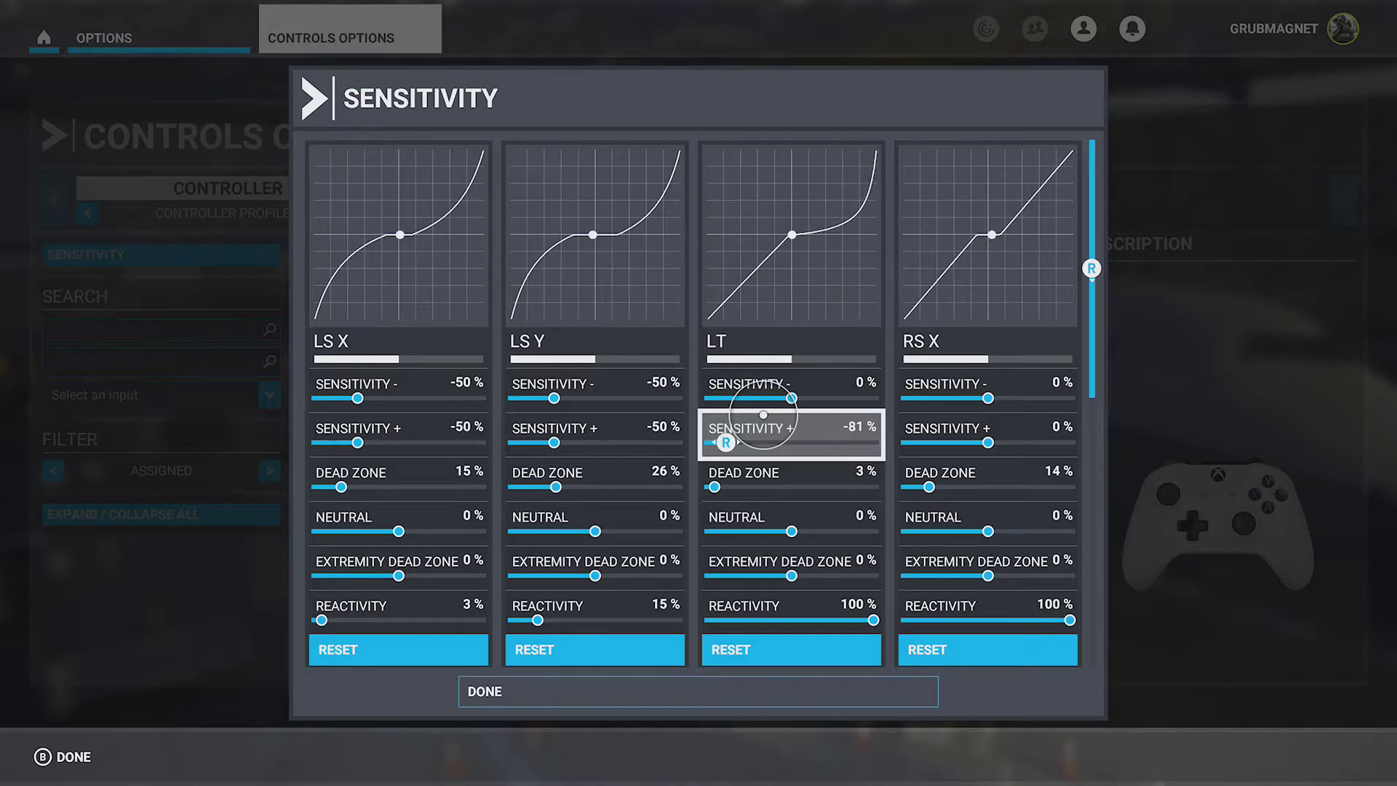
# Raise the LT Sensitivity + to -50 %.
pyautogui.press('Right')
pyautogui.press('Right')
pyautogui.press('Right')
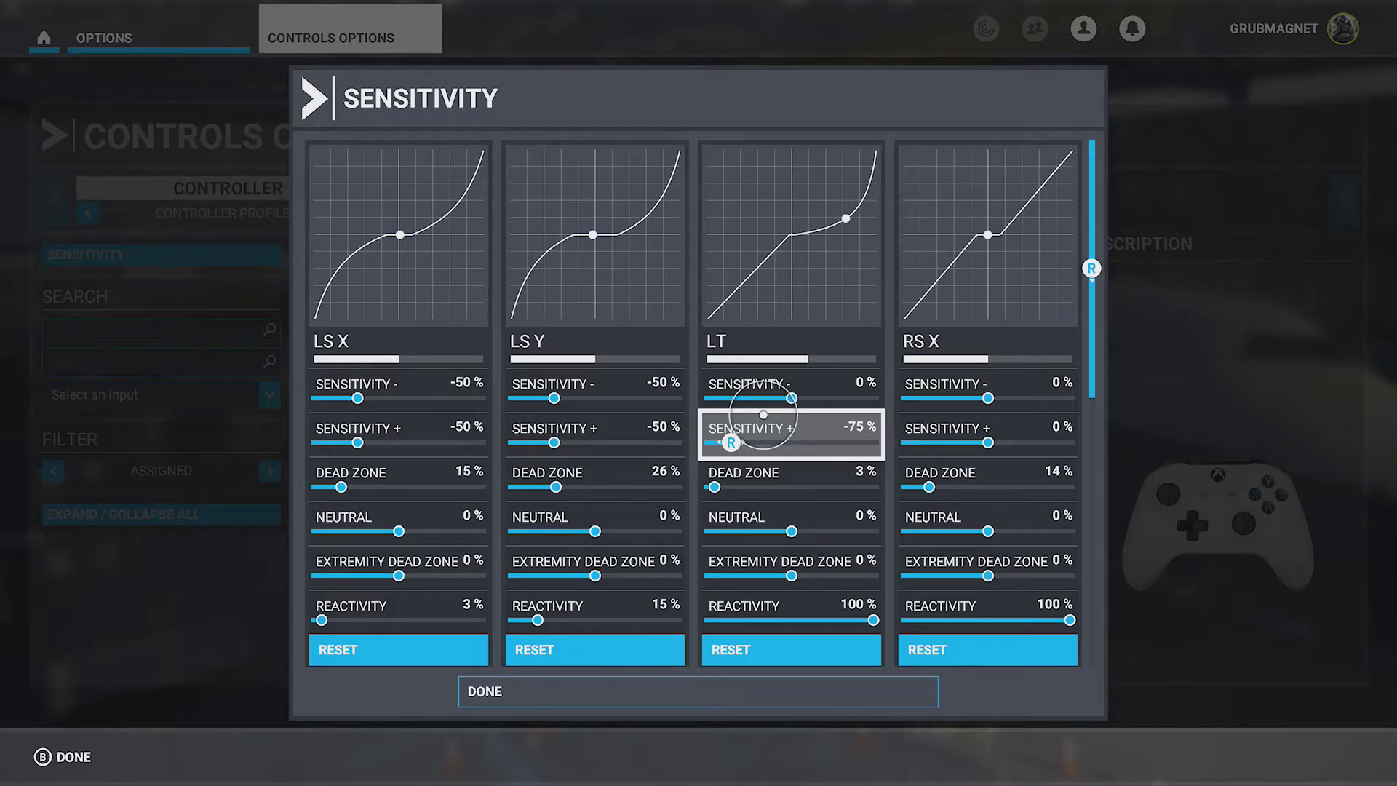
pyautogui.press('Right')
pyautogui.press('Right')
pyautogui.press('Right')
pyautogui.press('Right')
pyautogui.press('Right')
pyautogui.press('Right')
pyautogui.press('Right')
pyautogui.press('Right')
pyautogui.press('Right')
pyautogui.press('Right')
pyautogui.press('Right')
pyautogui.press('Right')
pyautogui.press('Right')
pyautogui.press('Right')
pyautogui.press('Right')
pyautogui.press('Right')
pyautogui.press('Right')
pyautogui.press('Right')
pyautogui.press('Right')
pyautogui.press('Right')
pyautogui.press('Right')
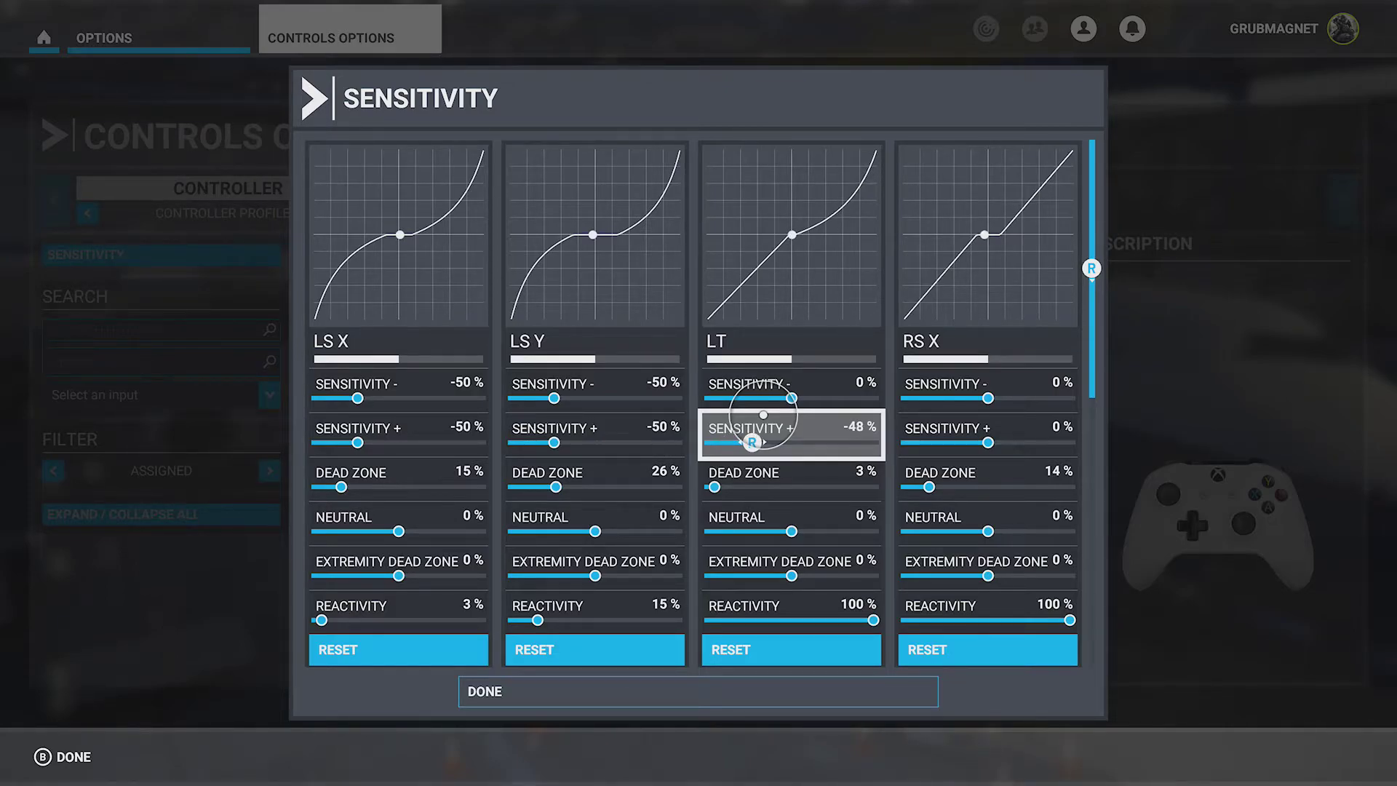
# Try an LT dead zone of 17 %, and reset the LT axis settings.
pyautogui.press('Down')
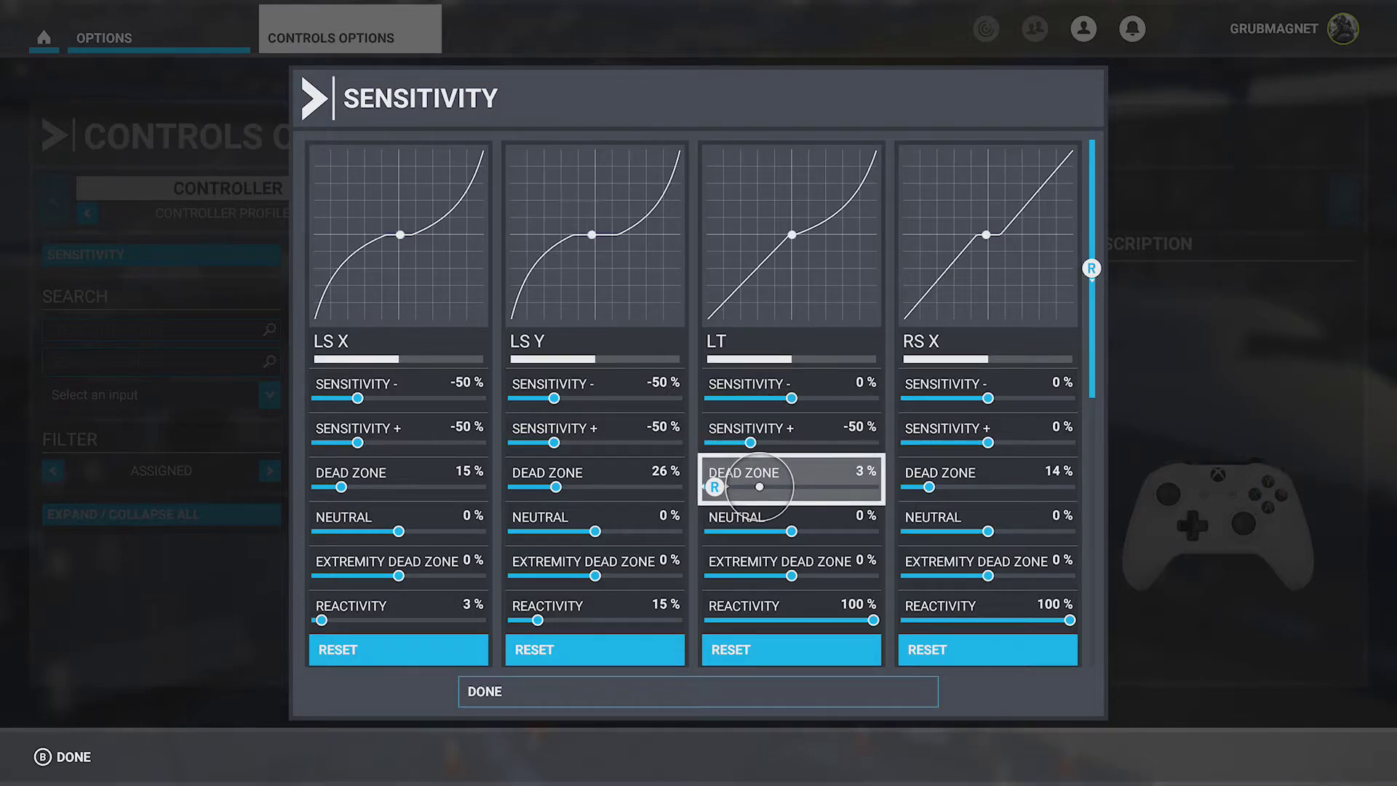
pyautogui.press('Right')
pyautogui.press('Right')
pyautogui.press('Right')
pyautogui.press('Right')
pyautogui.press('Right')
pyautogui.press('Right')
pyautogui.press('Right')
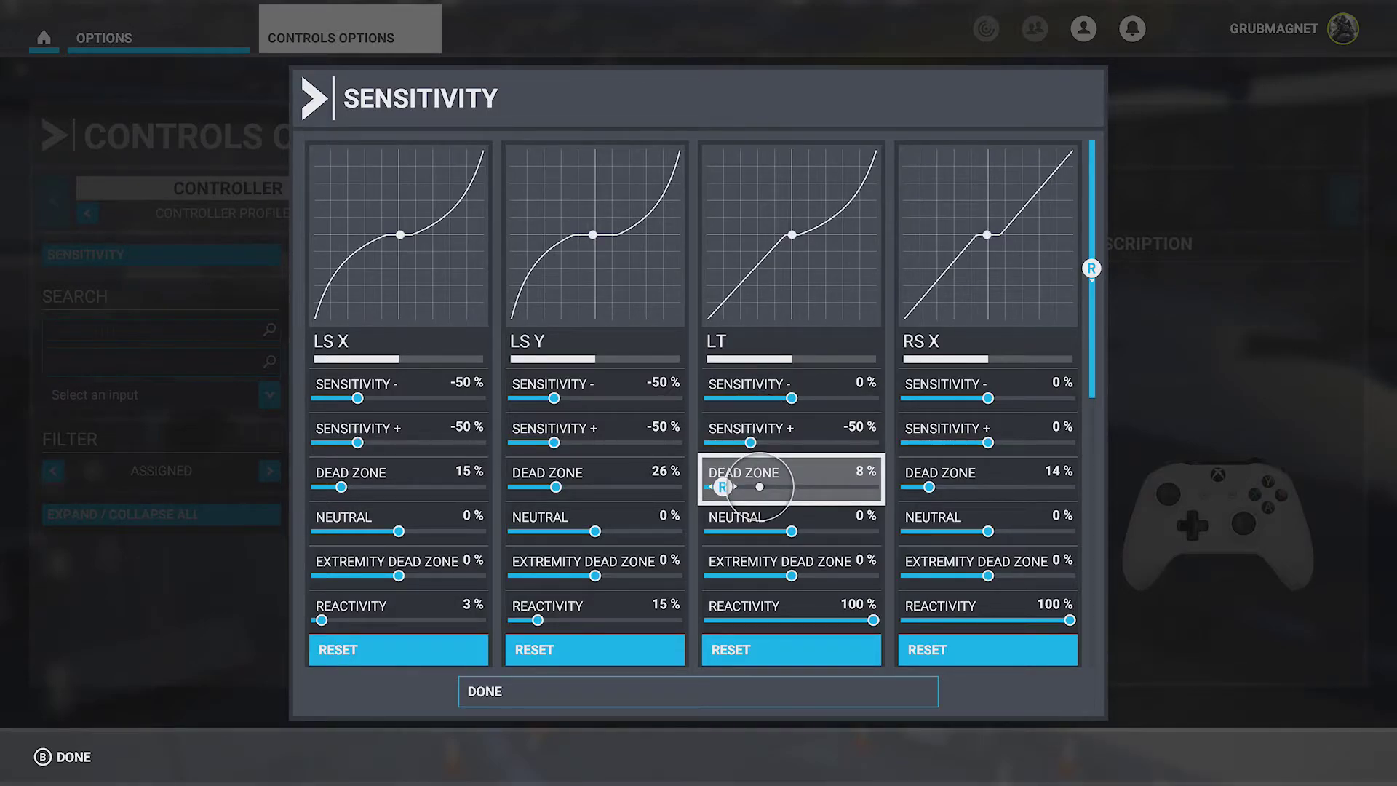
pyautogui.press('Right')
pyautogui.press('Right')
pyautogui.press('Right')
pyautogui.press('Right')
pyautogui.press('Right')
pyautogui.press('Right')
pyautogui.press('Right')
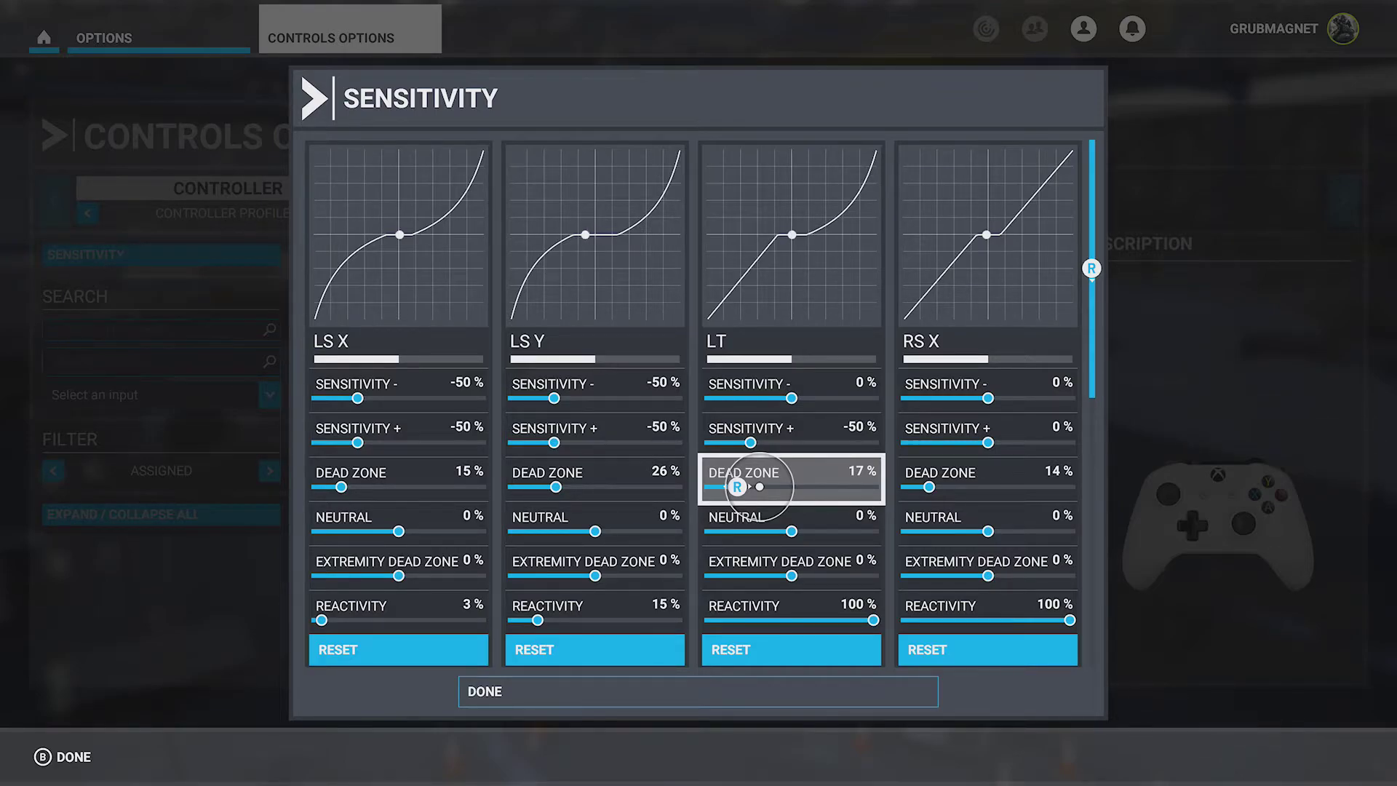
pyautogui.click(761, 640)
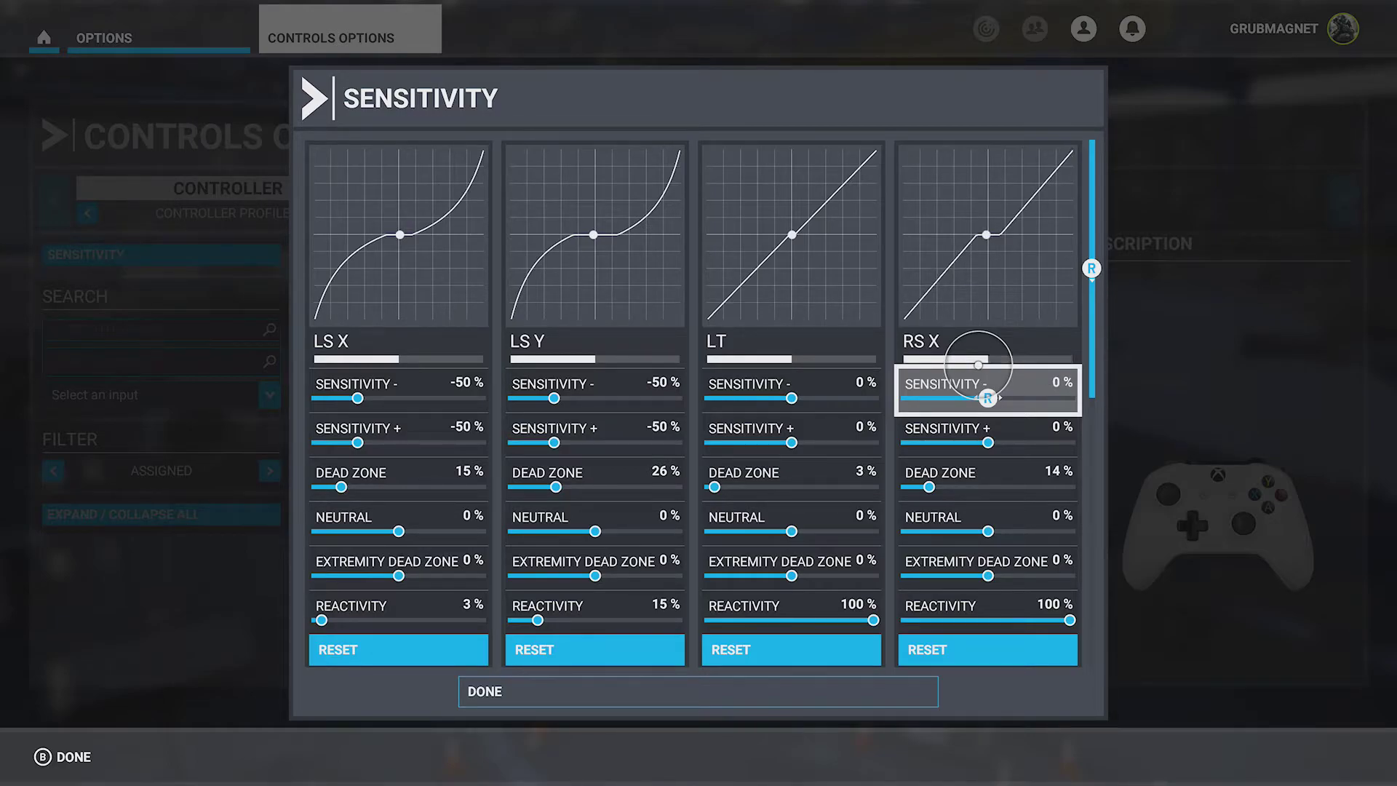
pyautogui.press('Left')
pyautogui.press('Right')
pyautogui.press('Left')
pyautogui.press('Right')
pyautogui.press('Left')
pyautogui.press('Right')
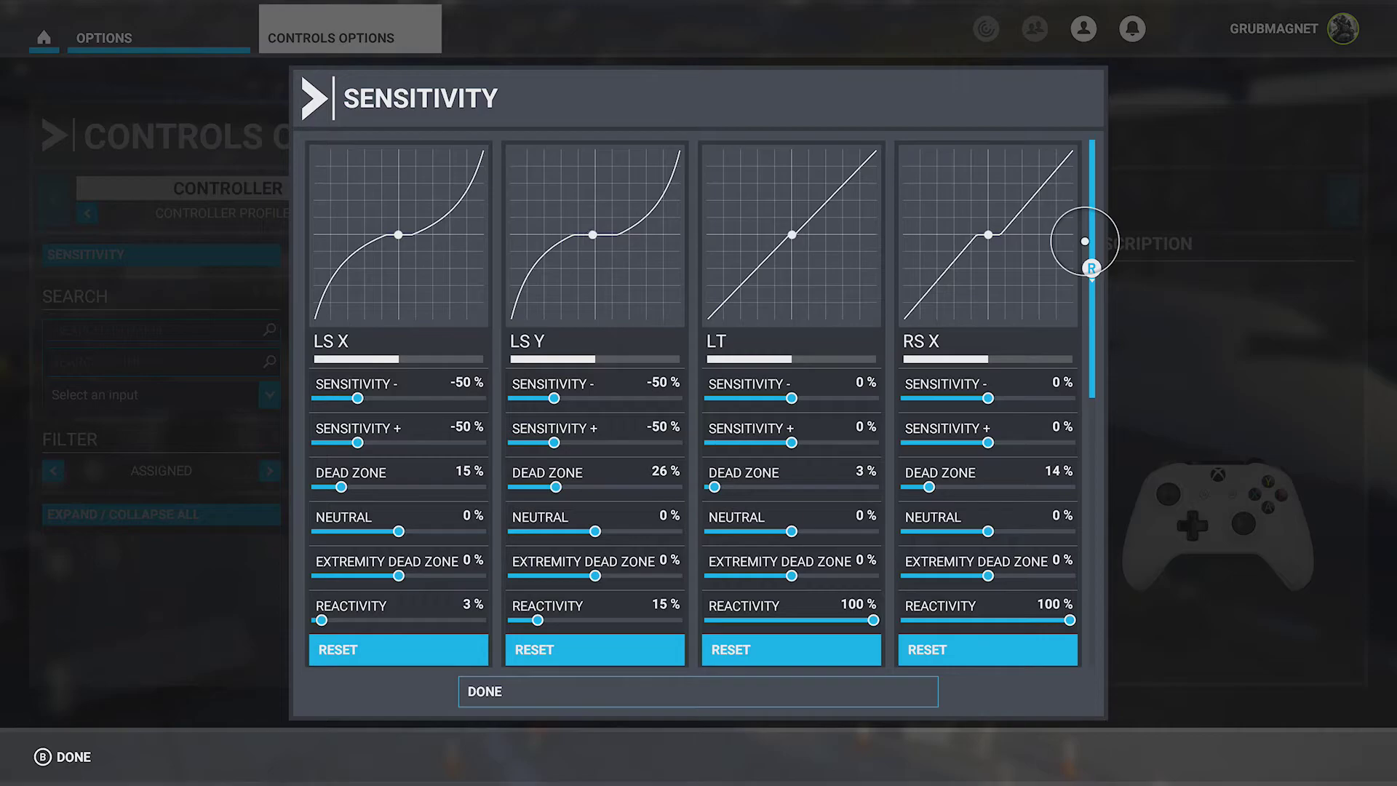
# Review the RS Y and RT sensitivity settings, and close the sensitivity settings.
pyautogui.scroll(-4, 1019, 240)
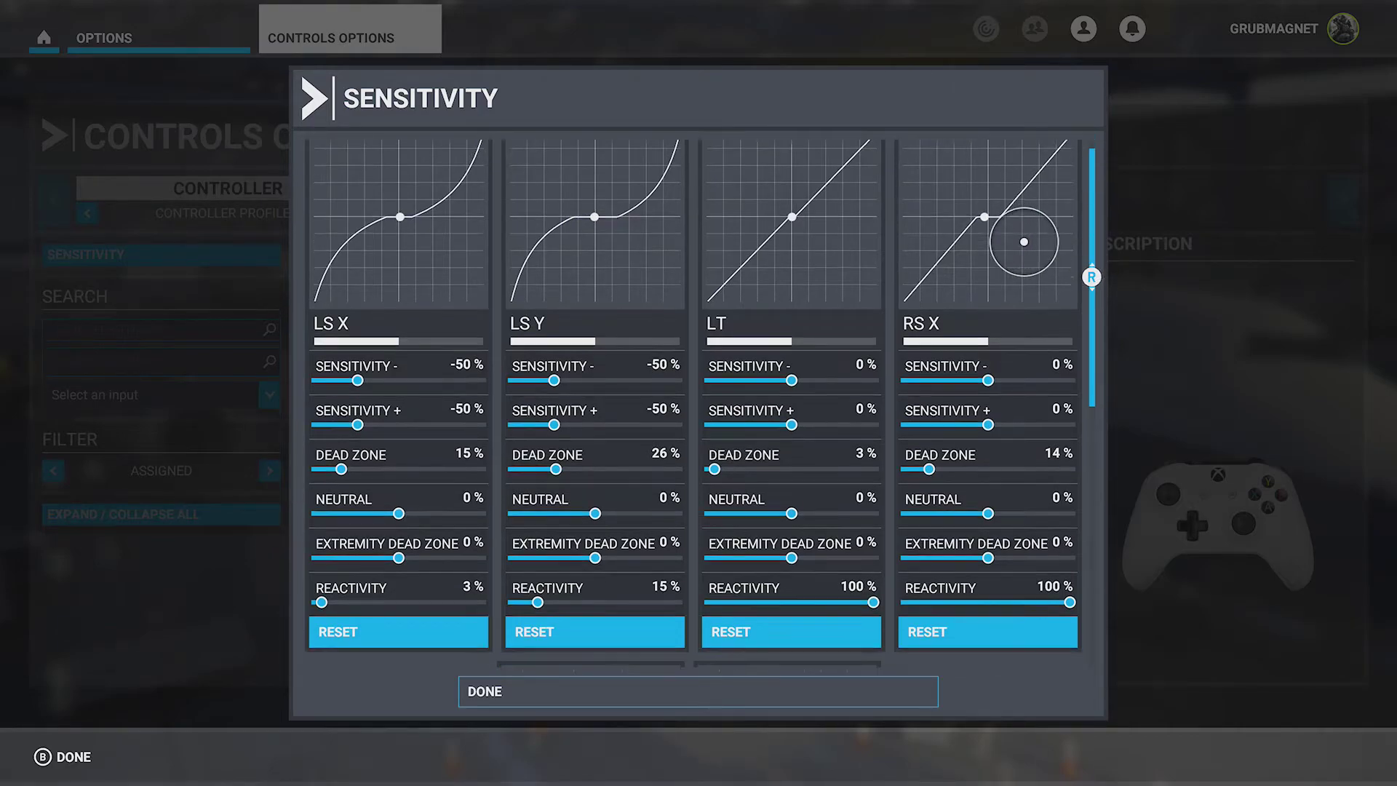
pyautogui.scroll(-4, 1024, 241)
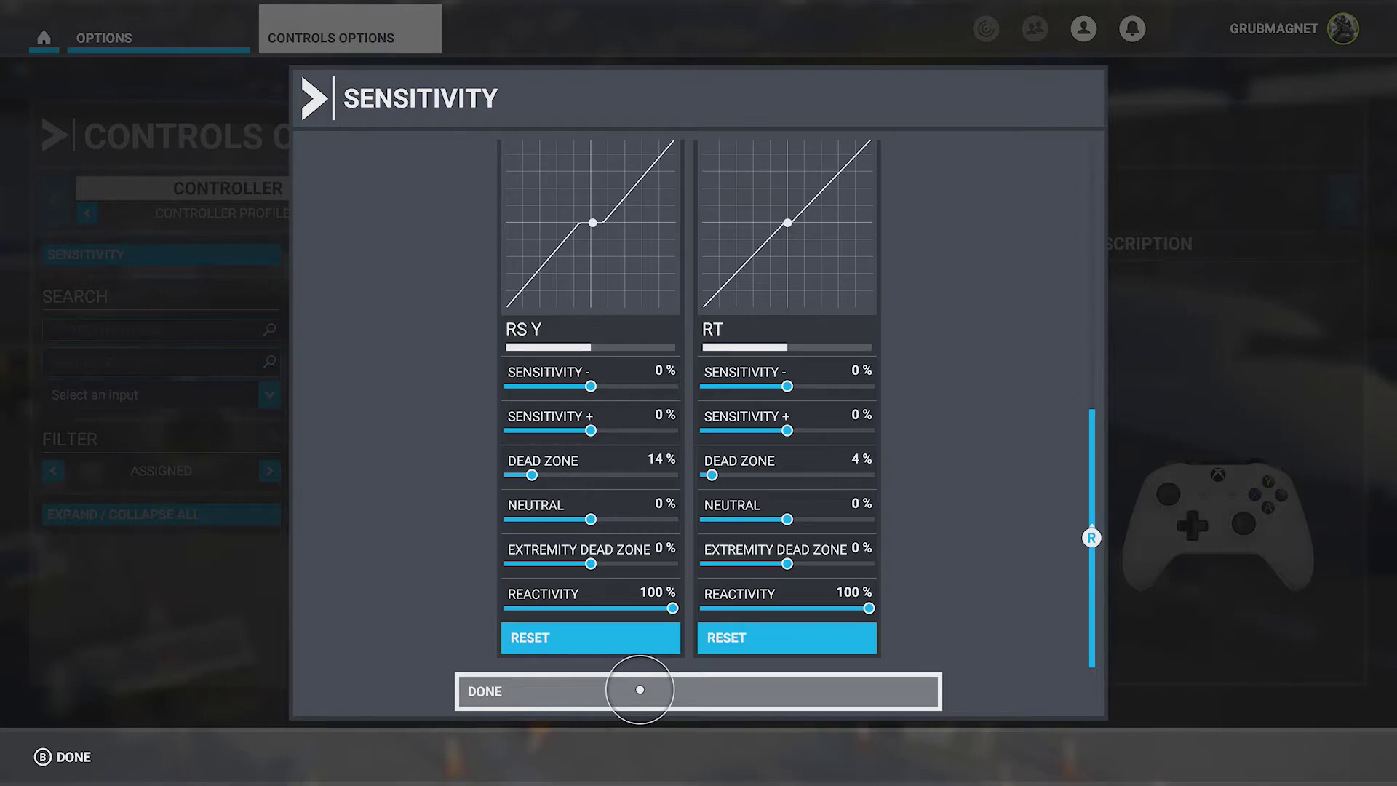
pyautogui.click(640, 689)
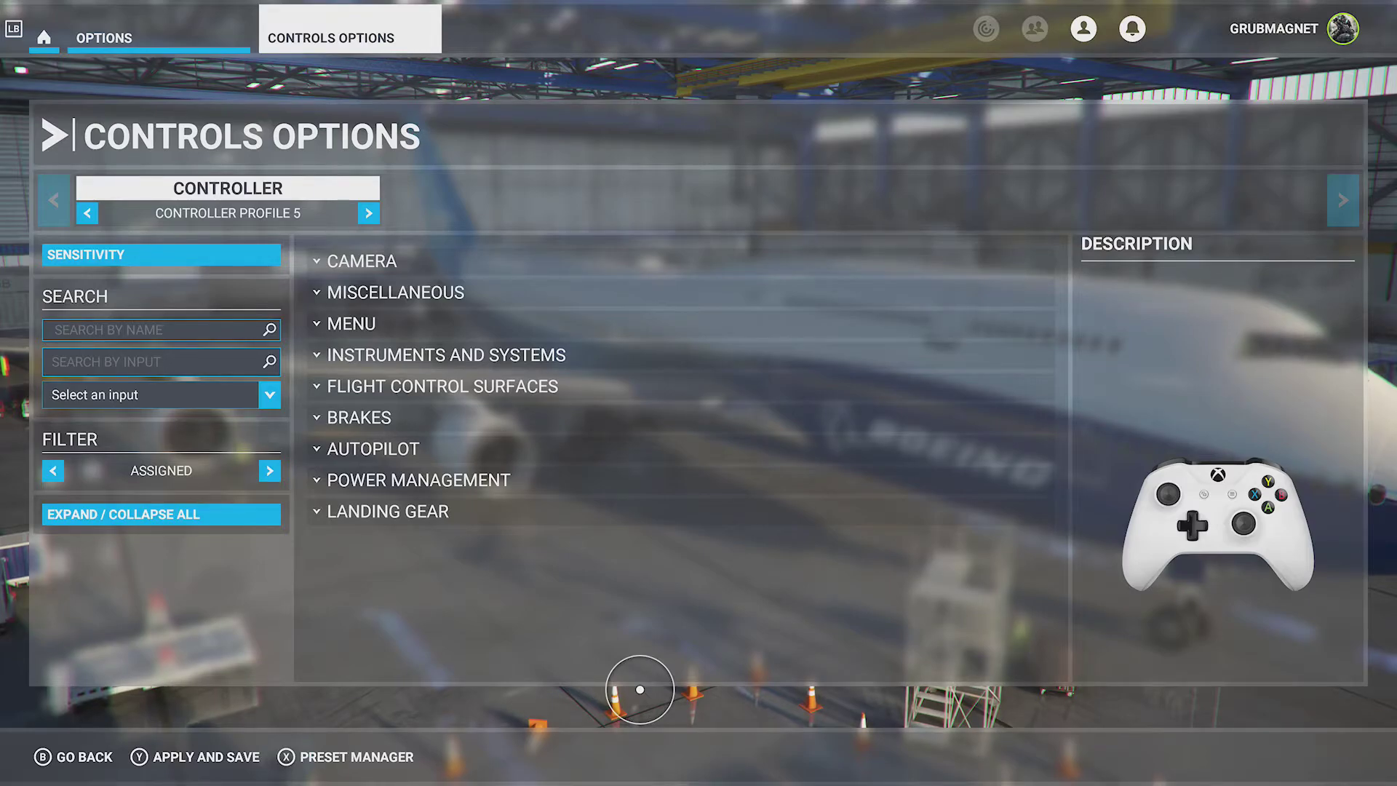
# Expand the throttle bindings under Power Management and inspect the input choices for Increase Throttle, leaving its binding as is.
pyautogui.click(402, 490)
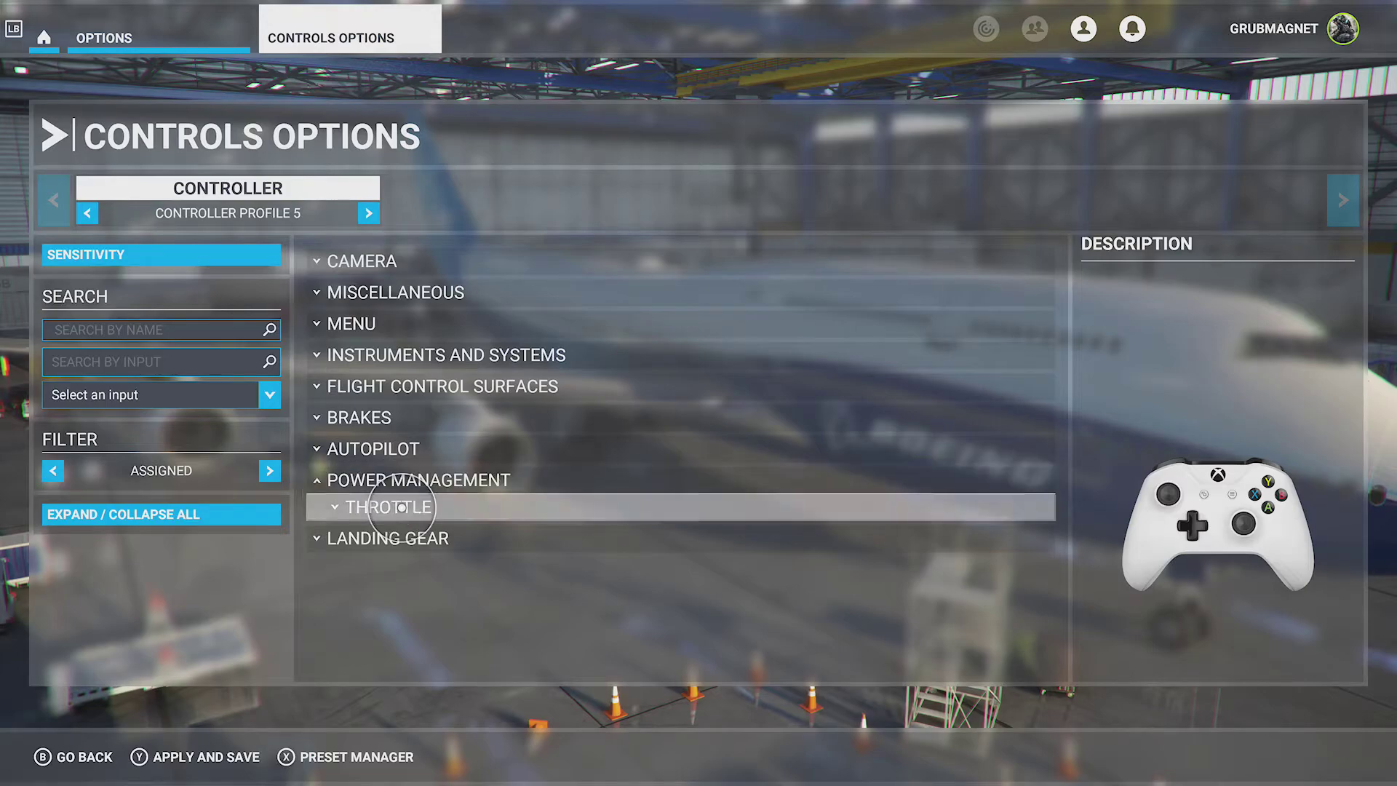
pyautogui.click(402, 507)
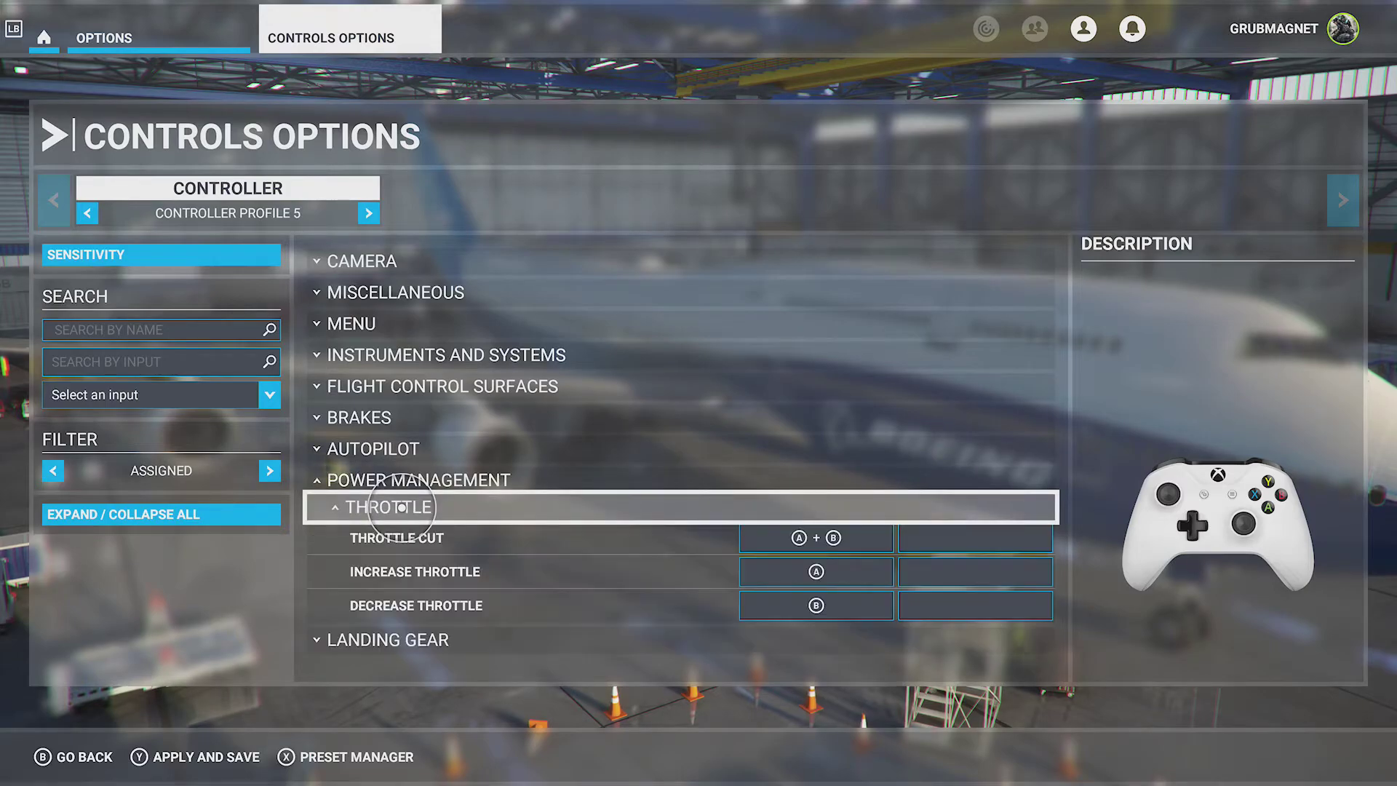
pyautogui.click(876, 581)
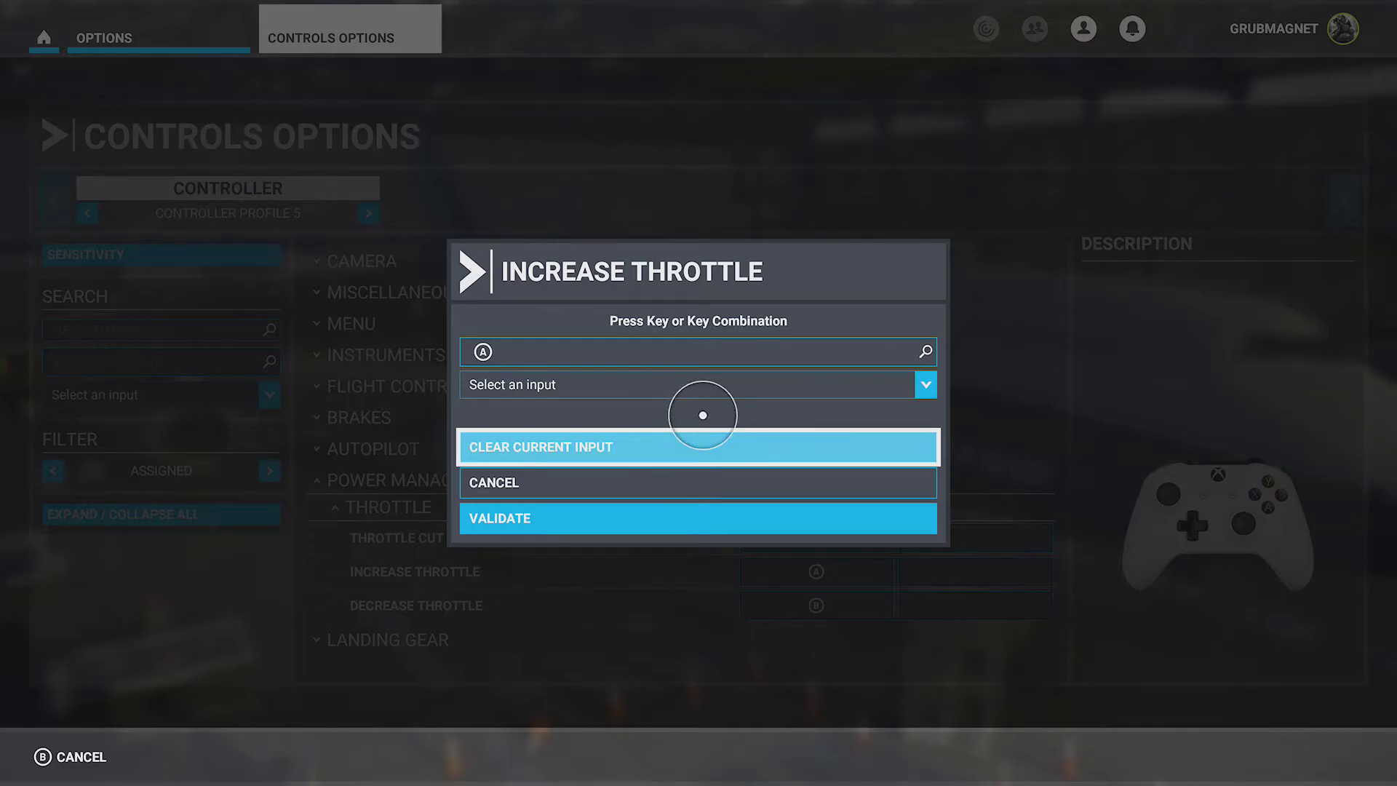
pyautogui.click(702, 400)
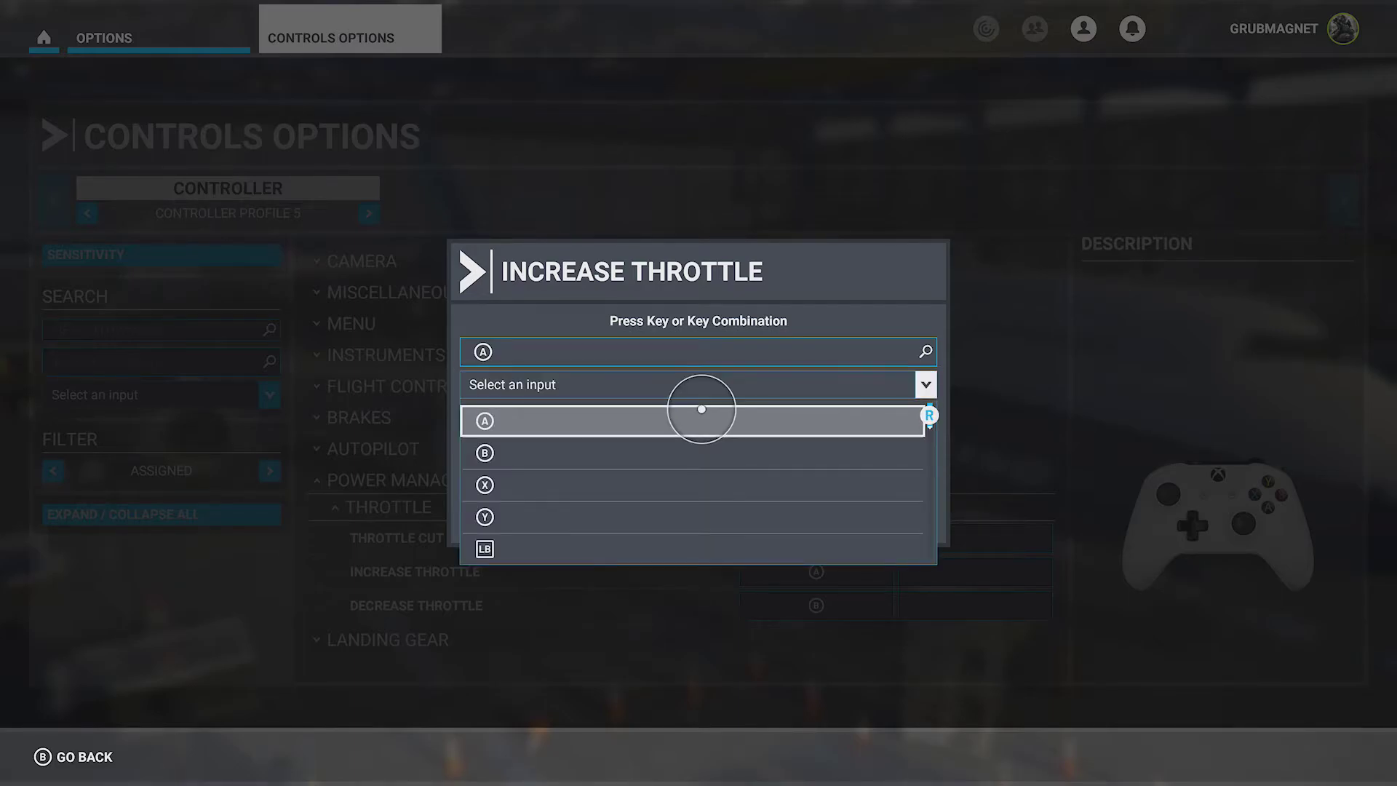
pyautogui.press('Escape')
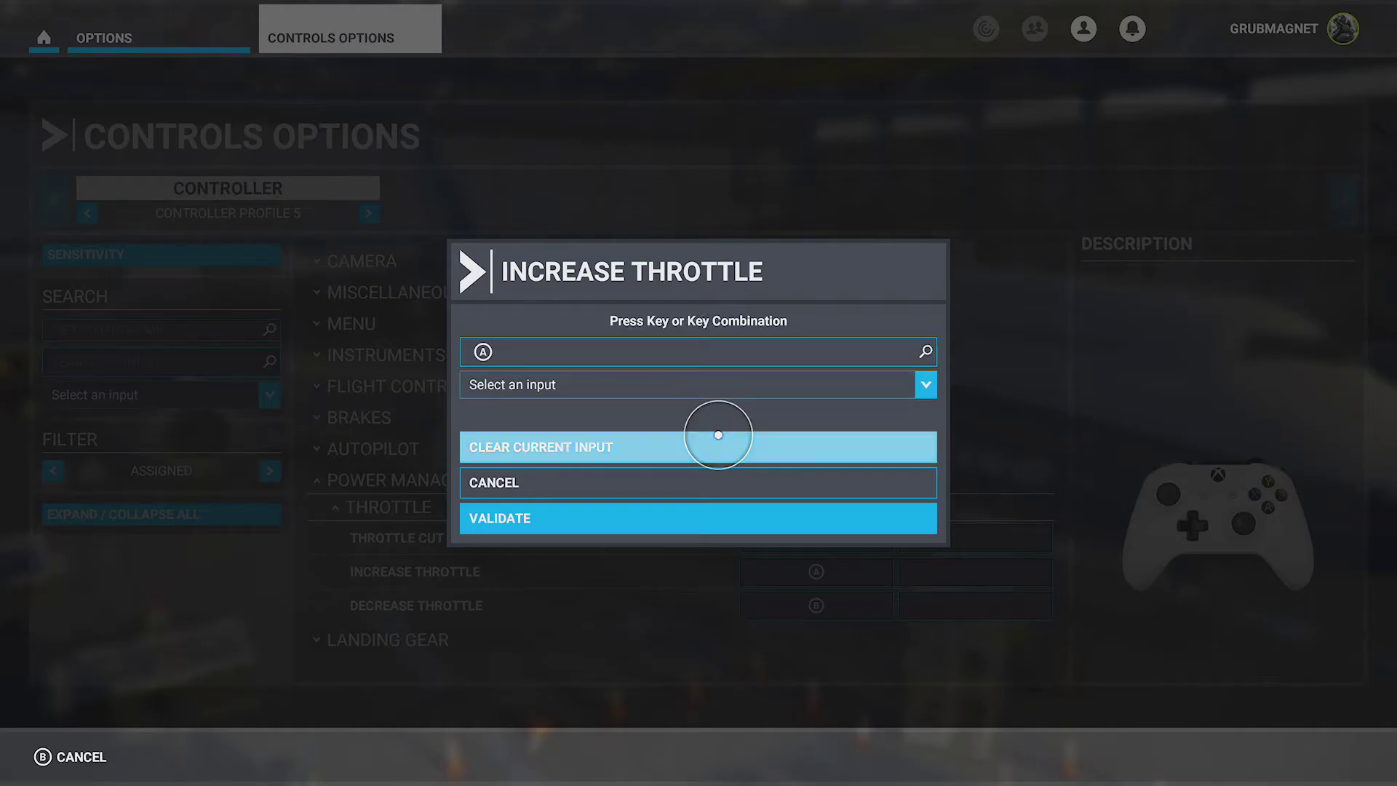
pyautogui.press('Escape')
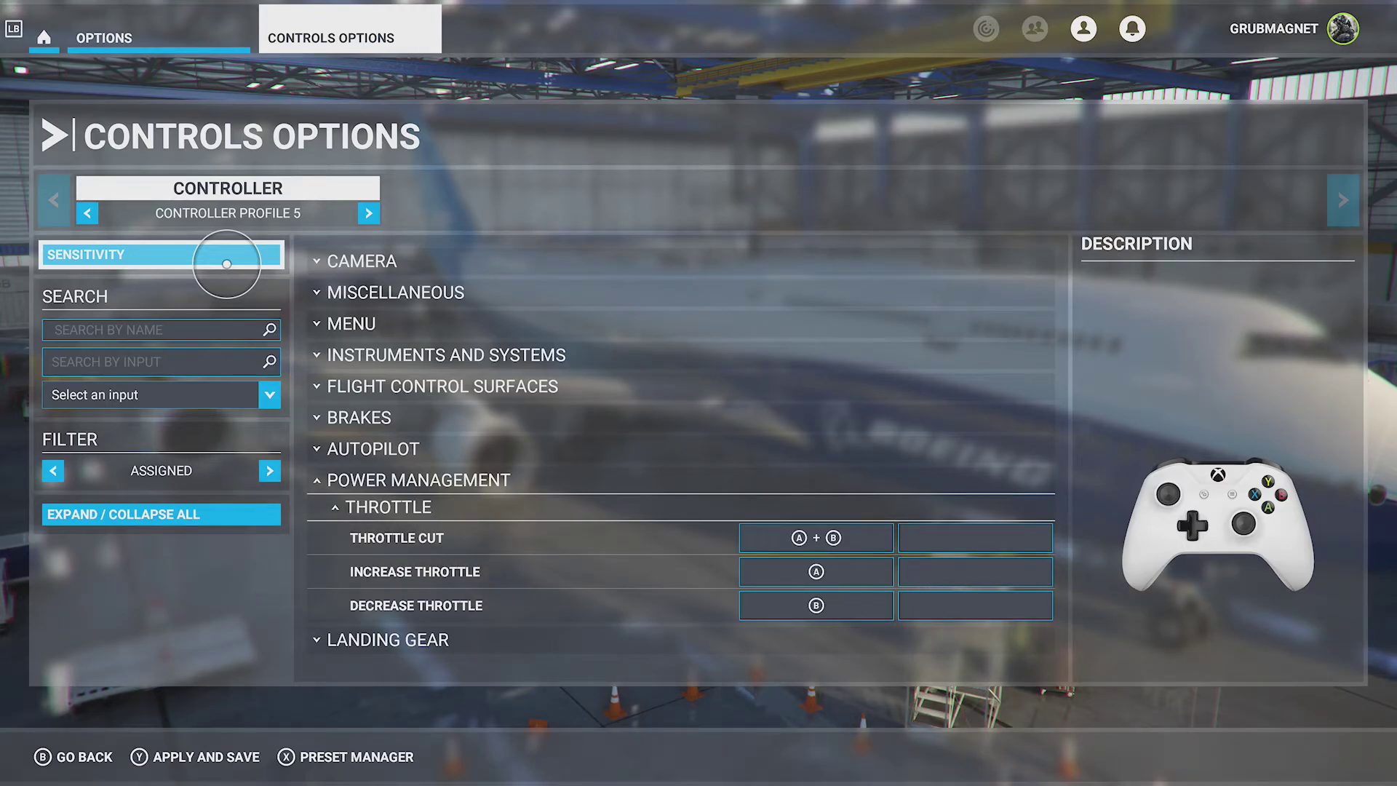
# Apply and save the changes to Controller Profile 5, and open the Assistance Options.
pyautogui.press('y')
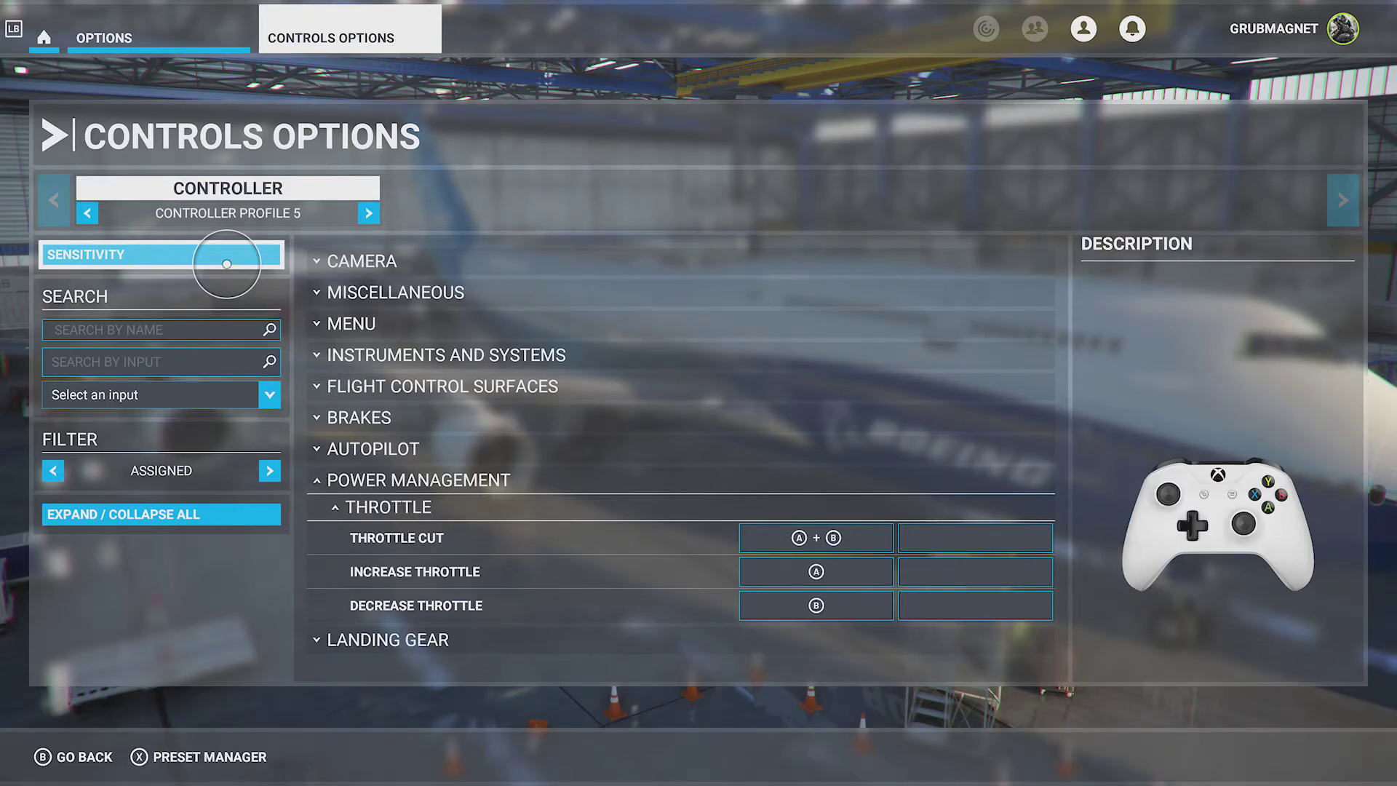
pyautogui.press('Escape')
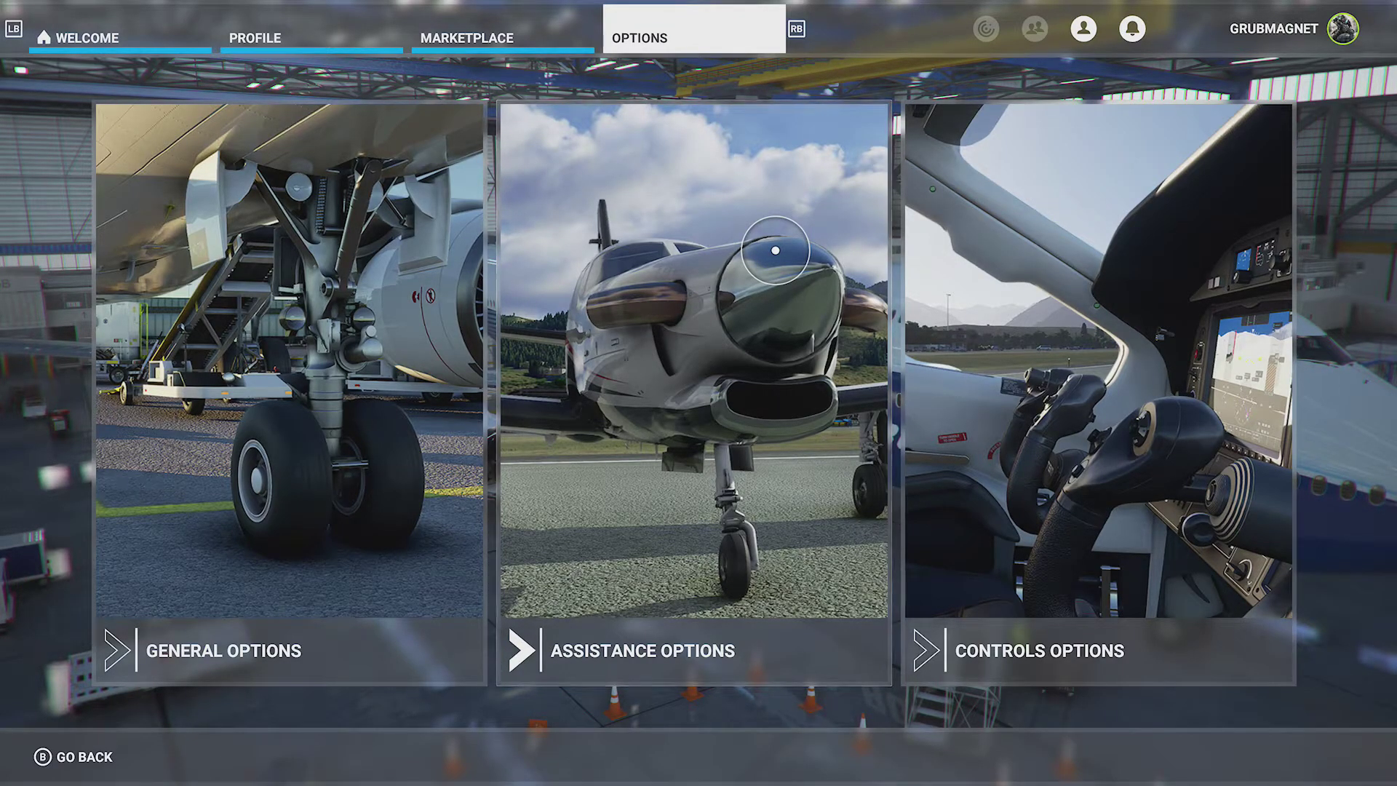
pyautogui.click(775, 250)
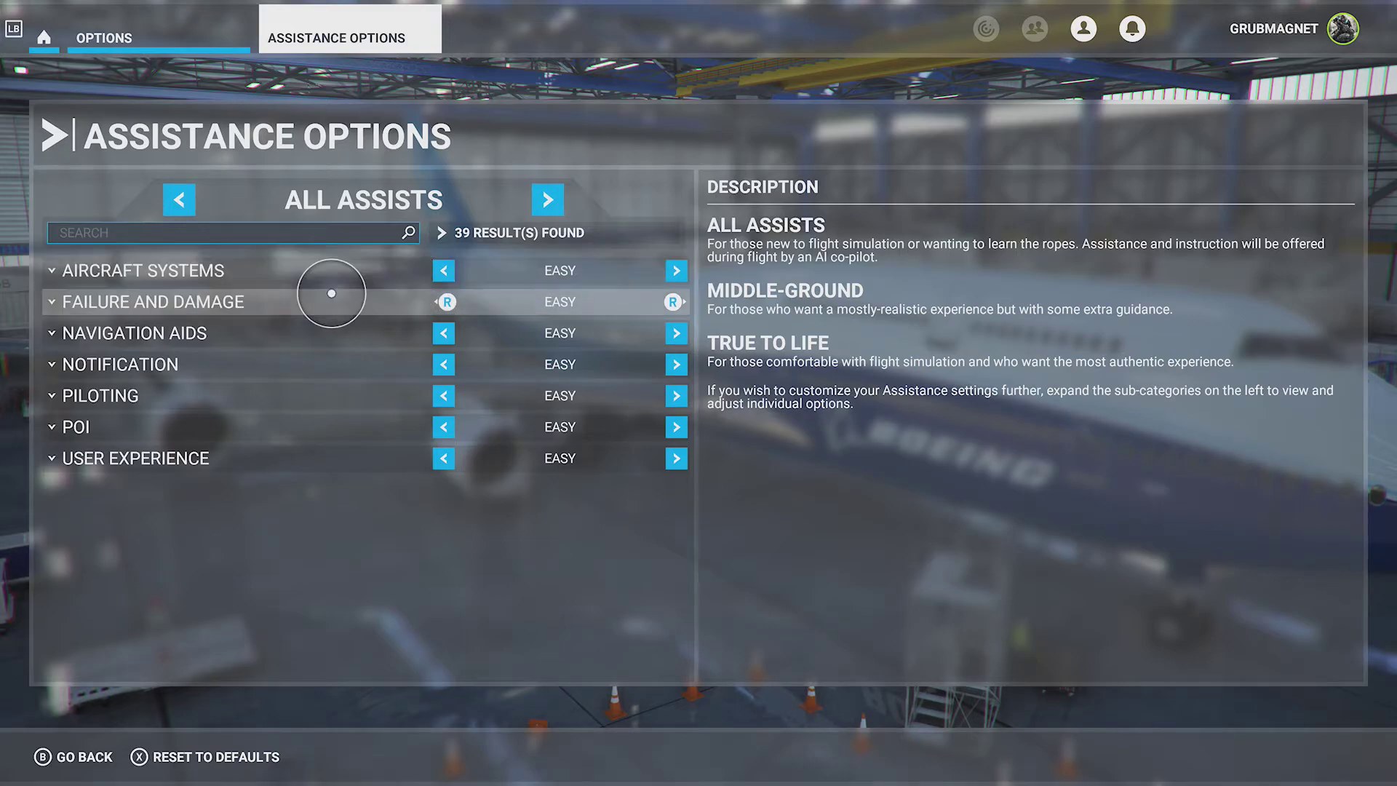
# Expand the Piloting assists, try the Hard and Medium presets, and return Piloting to Easy.
pyautogui.click(192, 396)
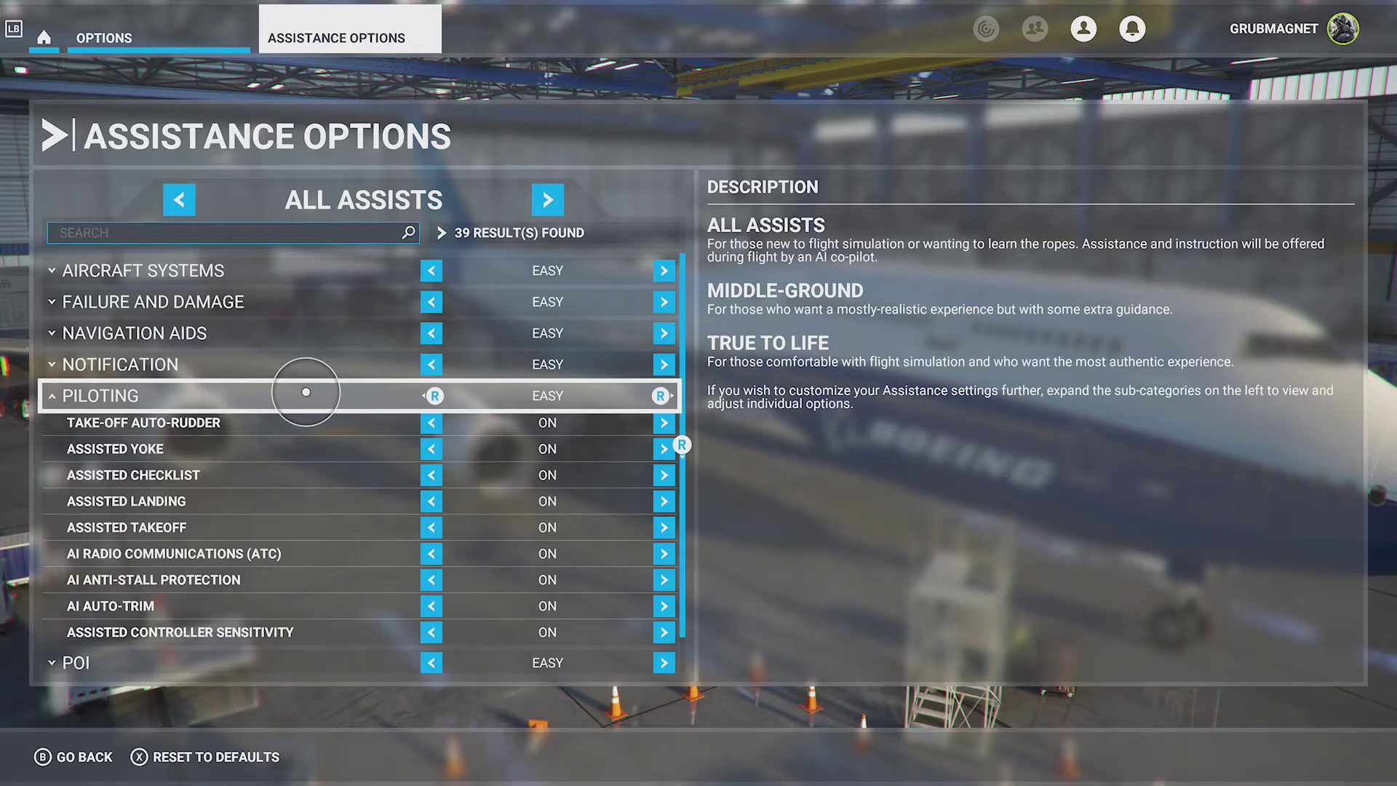
pyautogui.press('Right')
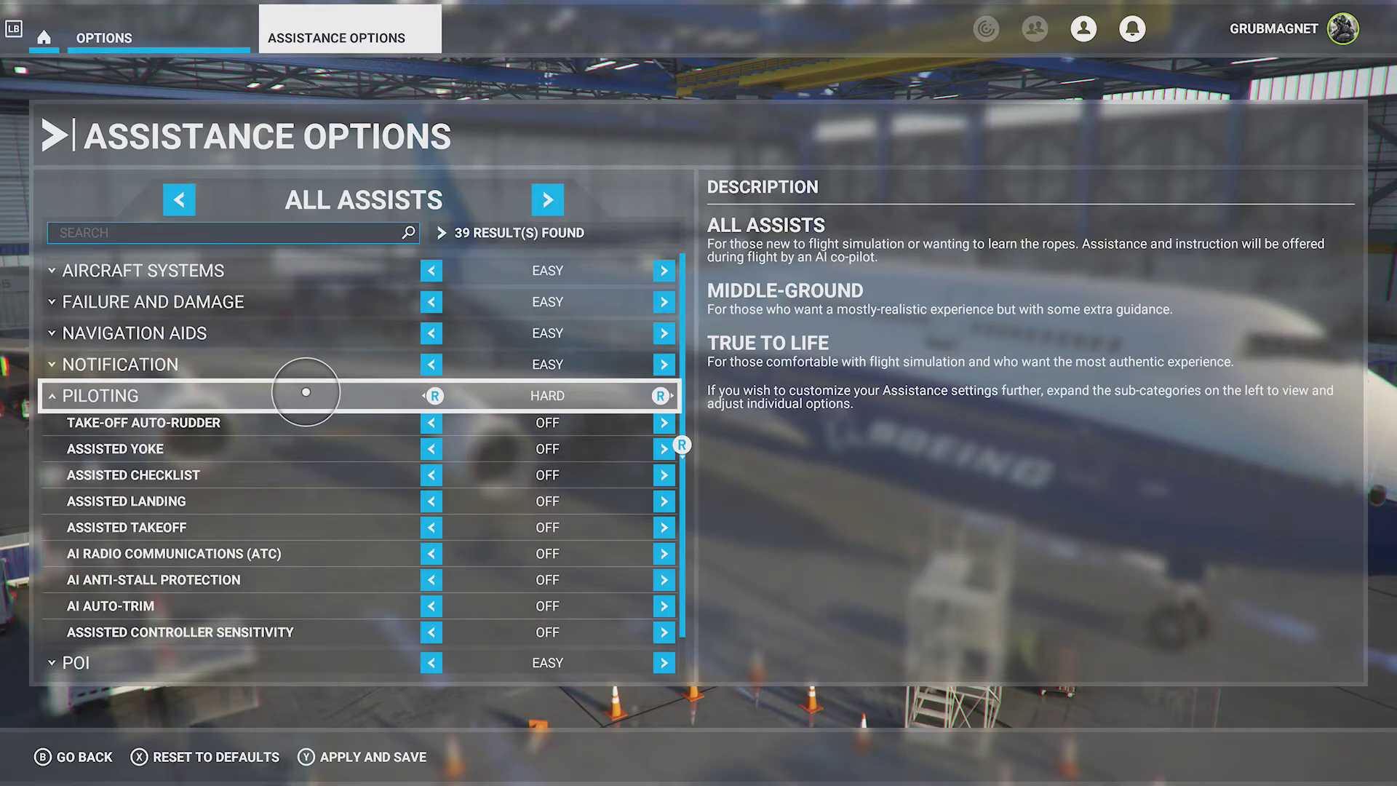
pyautogui.press('Right')
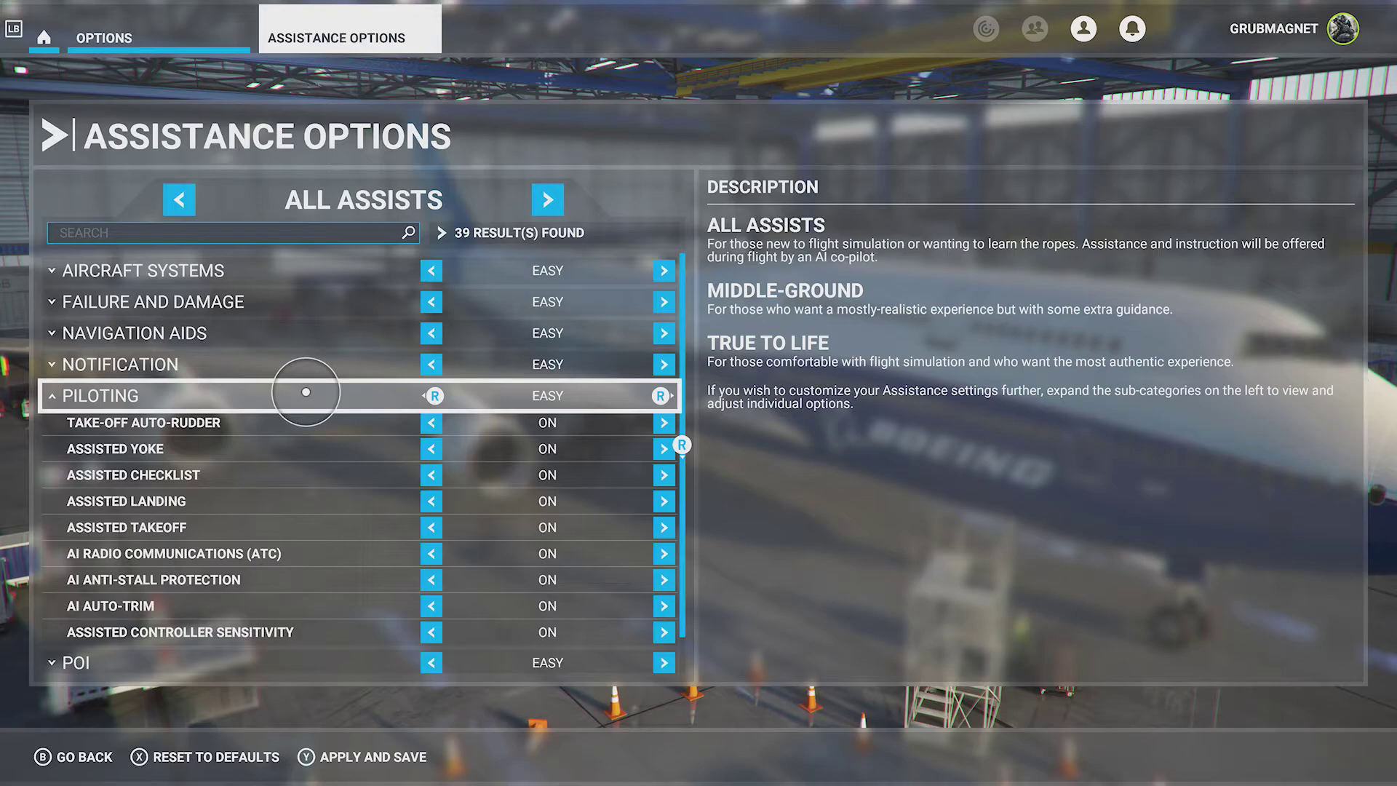
pyautogui.press('Right')
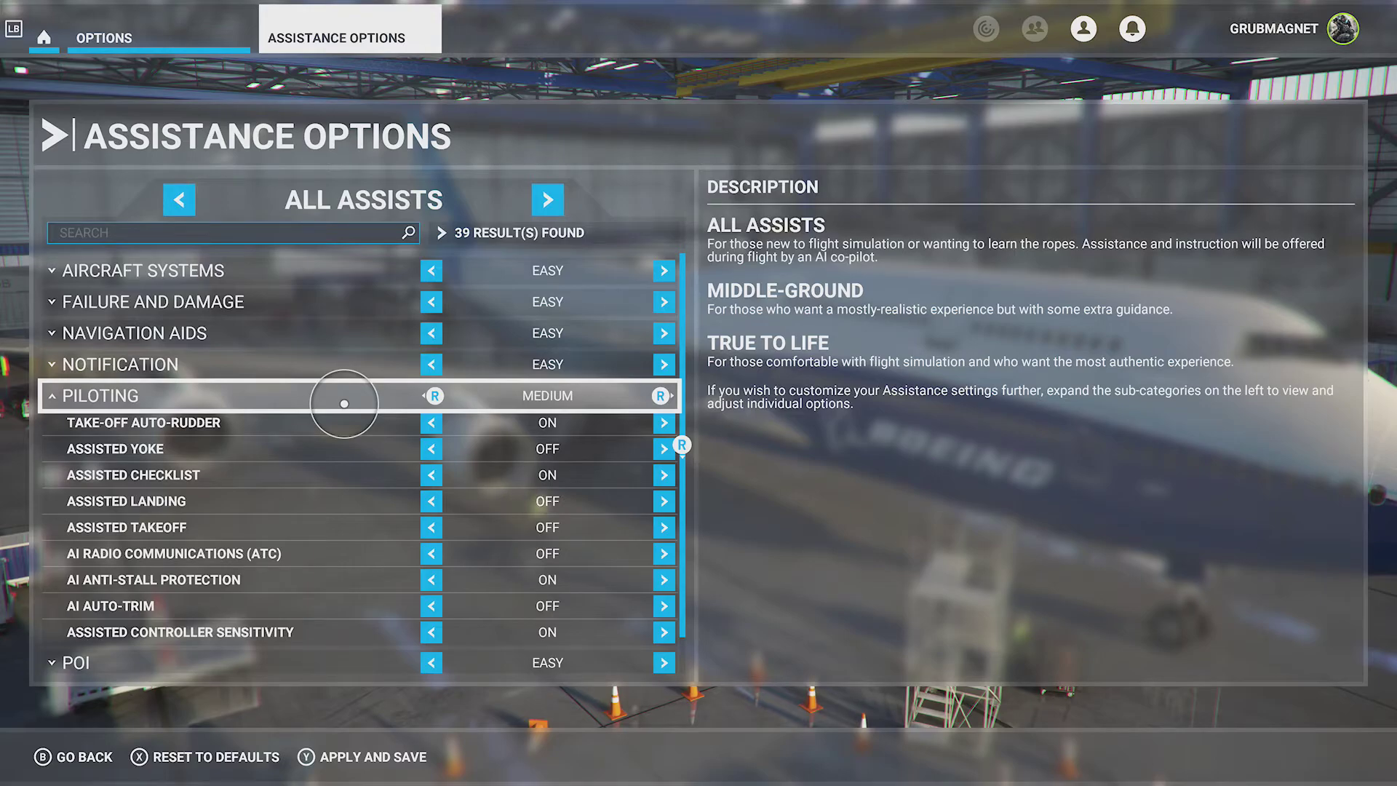
pyautogui.press('Left')
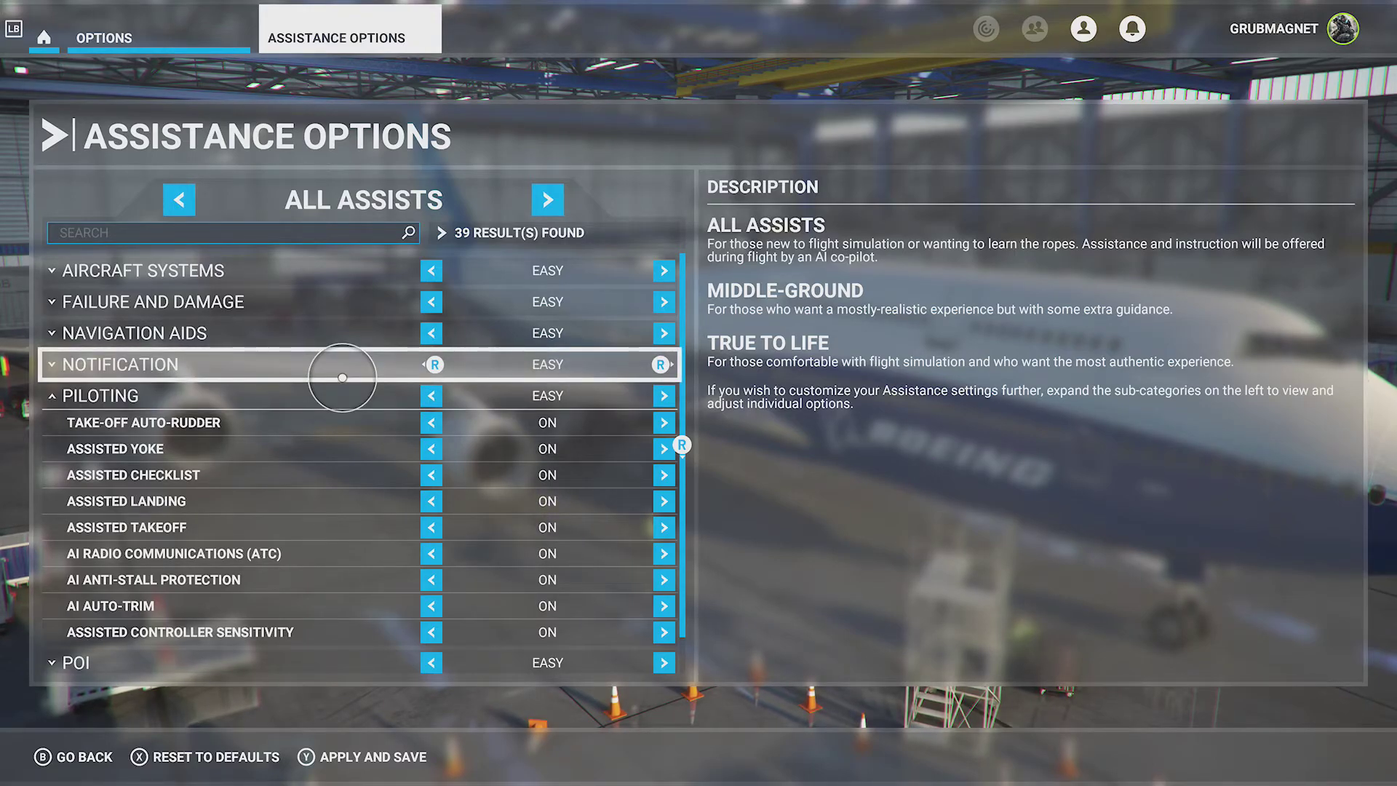
# Expand the Navigation Aids, try the Landing Path assist off, and return it to On.
pyautogui.click(342, 332)
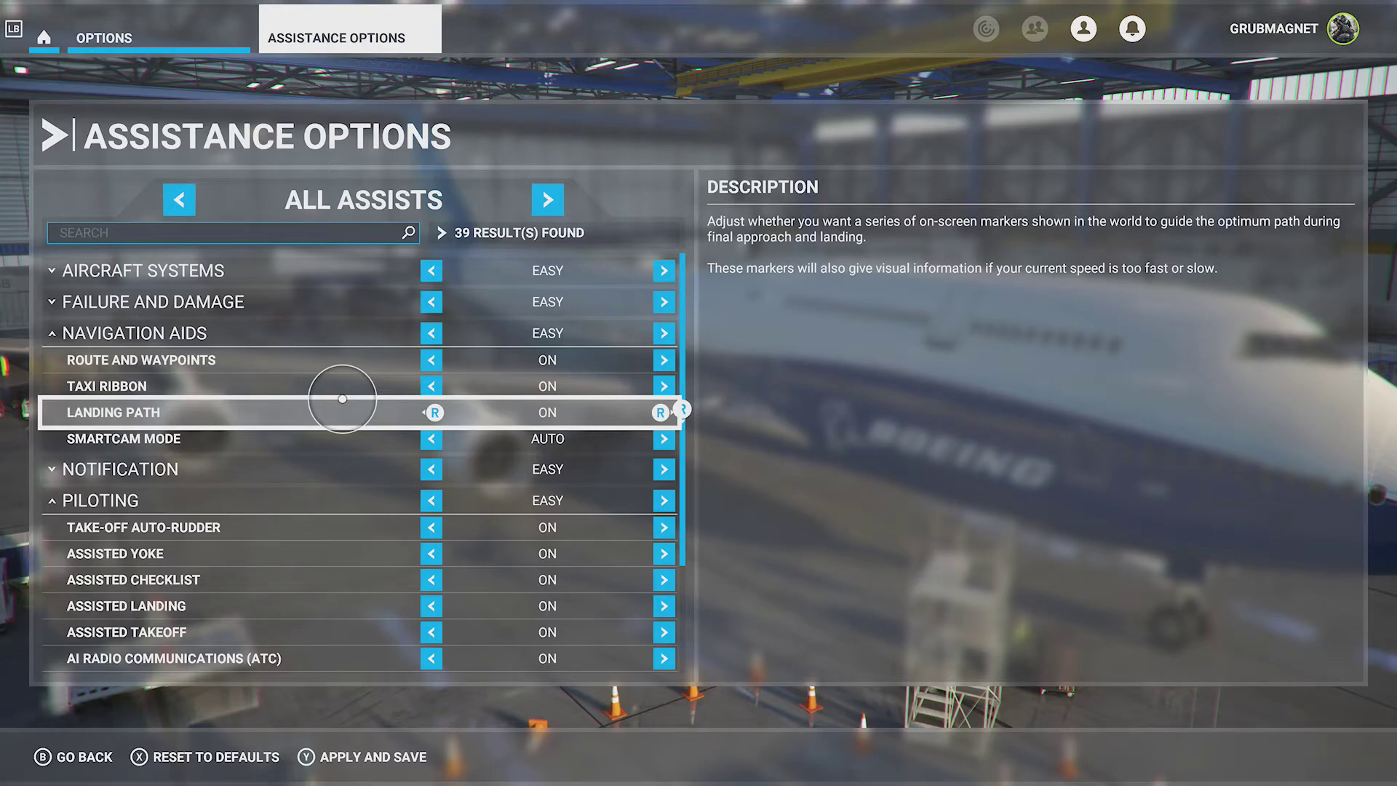
pyautogui.press('Right')
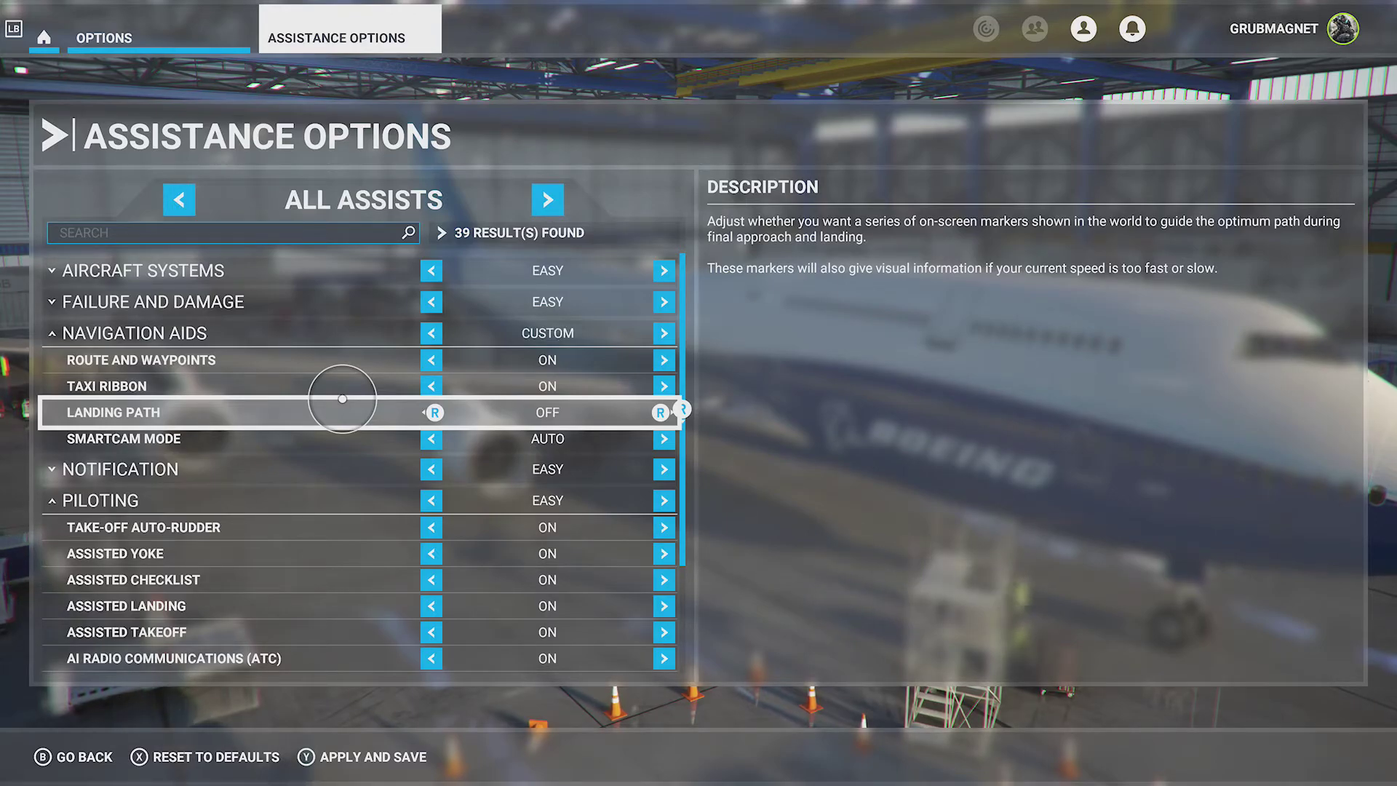
pyautogui.press('Left')
pyautogui.press('Right')
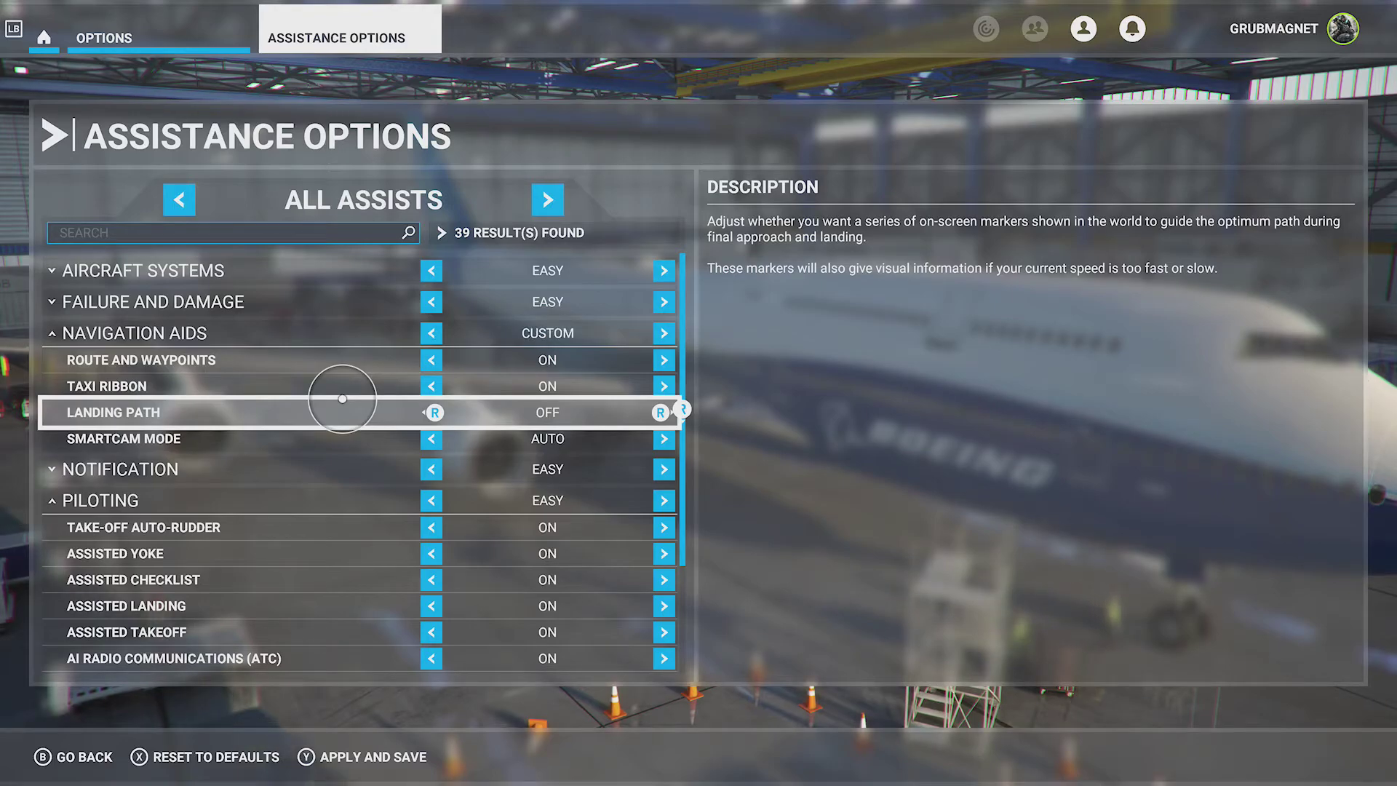
pyautogui.press('Left')
pyautogui.press('Right')
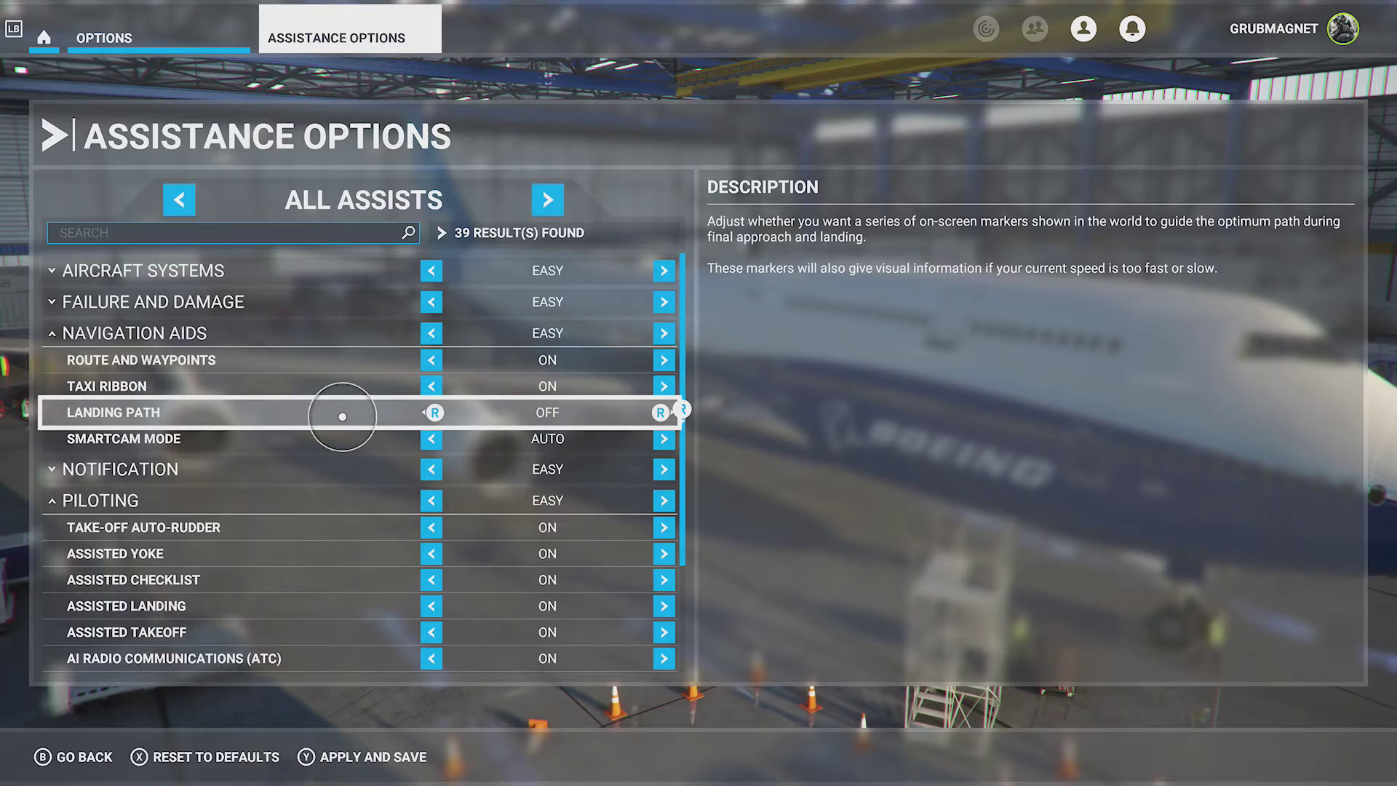
pyautogui.press('Left')
pyautogui.press('Right')
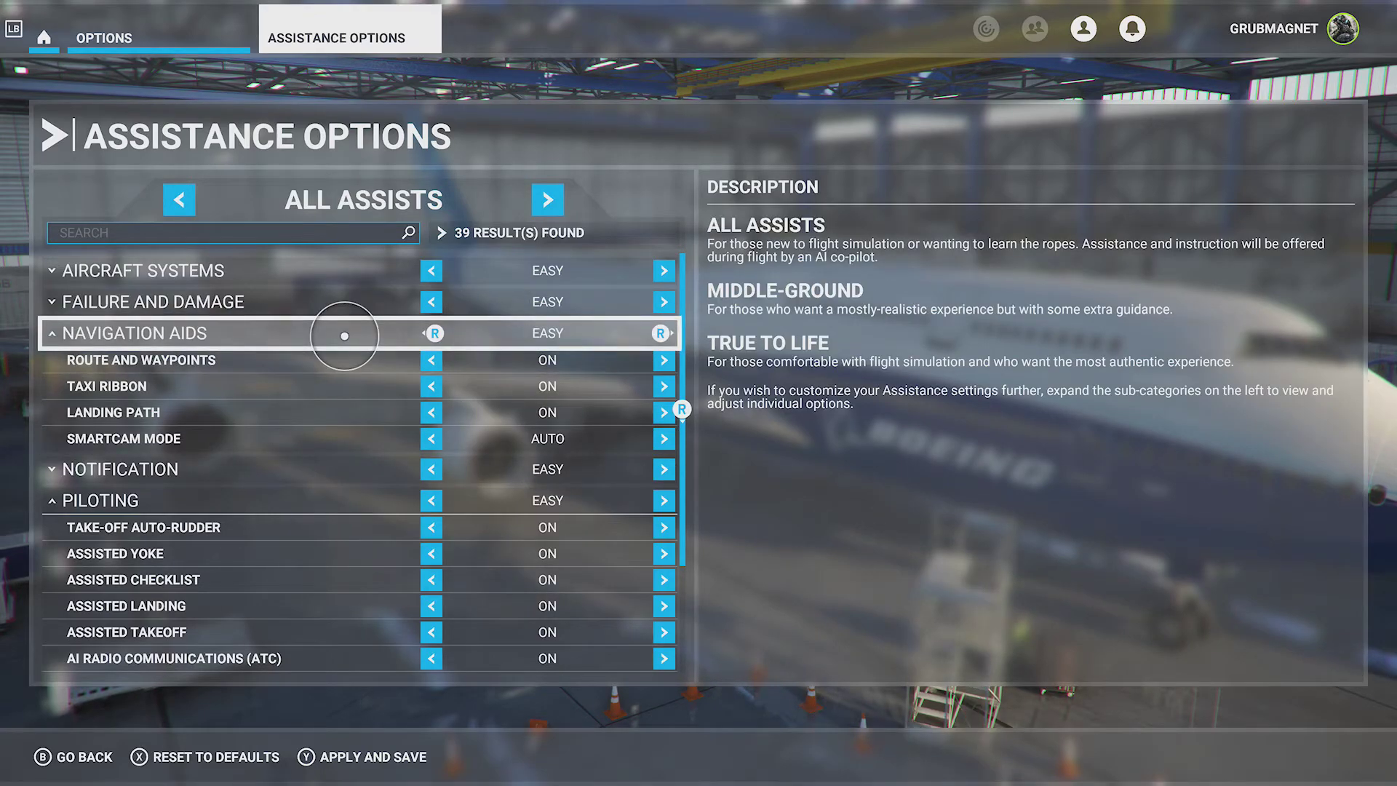
# Set the Navigation Aids preset to Medium, save the assistance changes, and collapse the category.
pyautogui.press('Right')
pyautogui.press('Right')
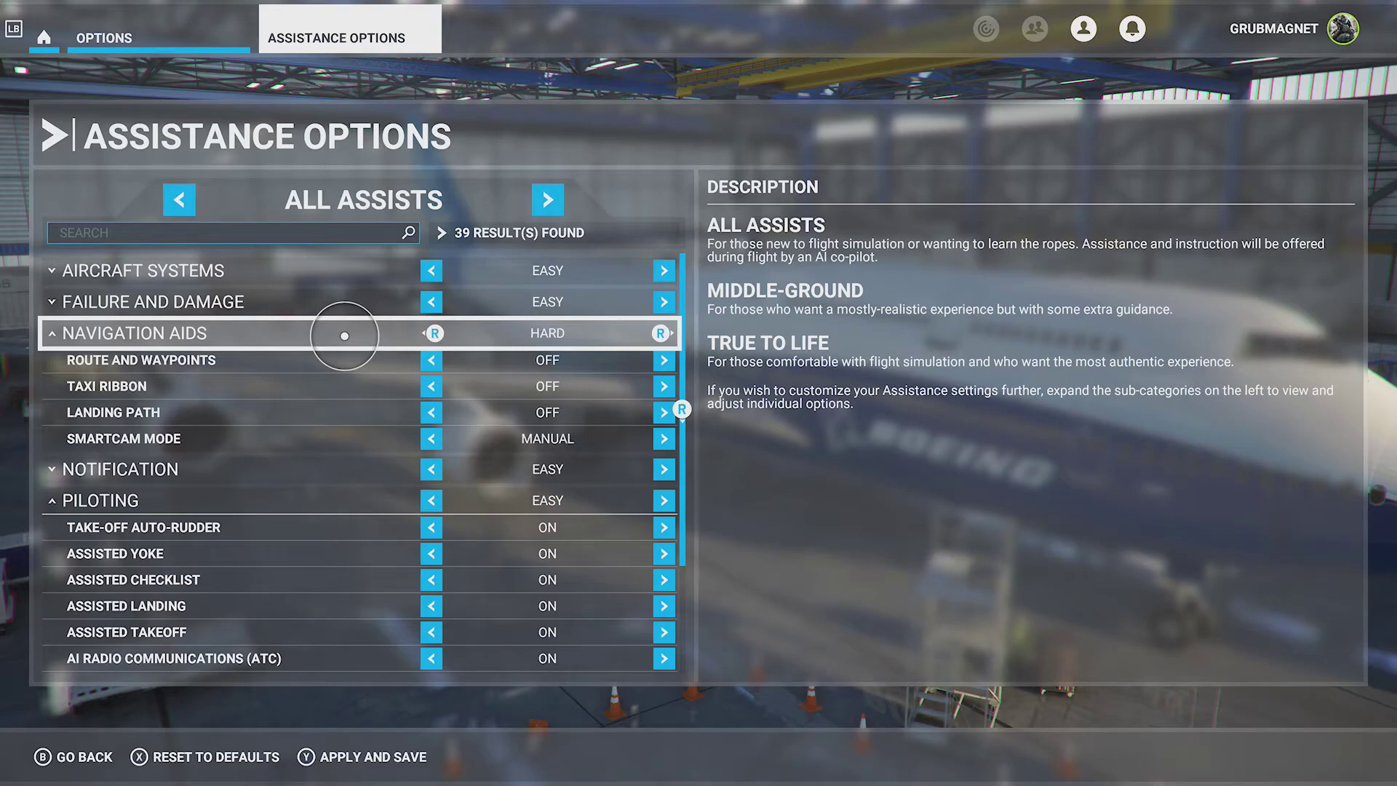
pyautogui.press('Right')
pyautogui.press('Right')
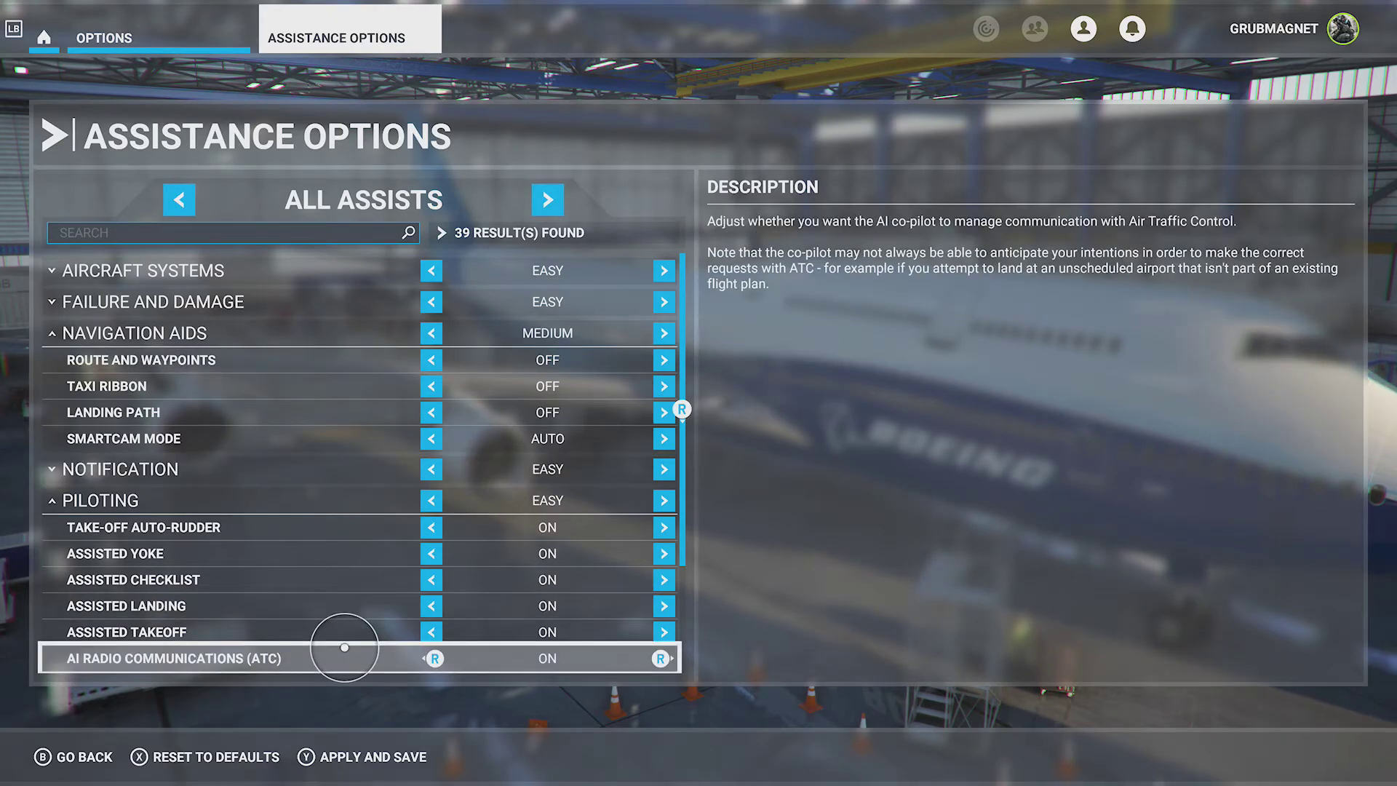
pyautogui.click(343, 705)
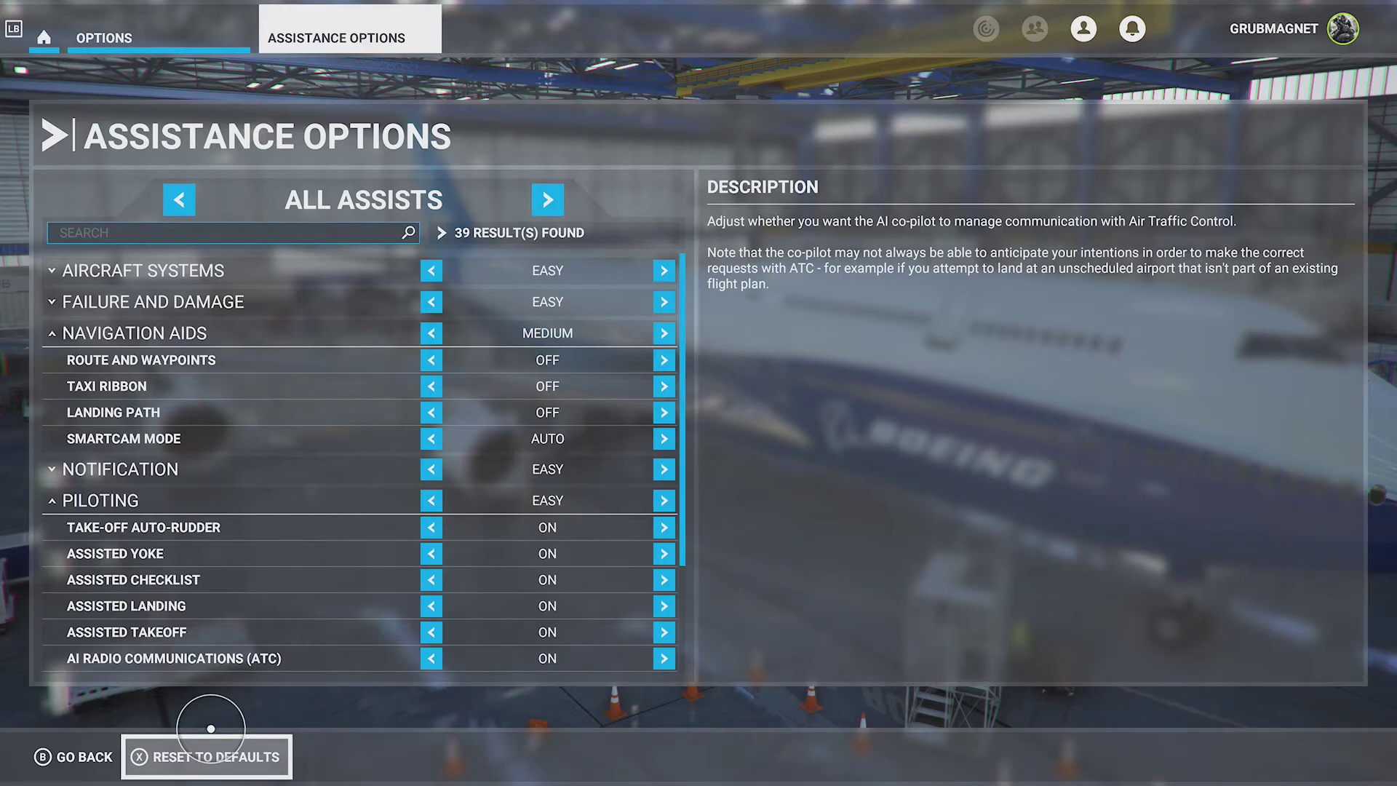
pyautogui.click(278, 325)
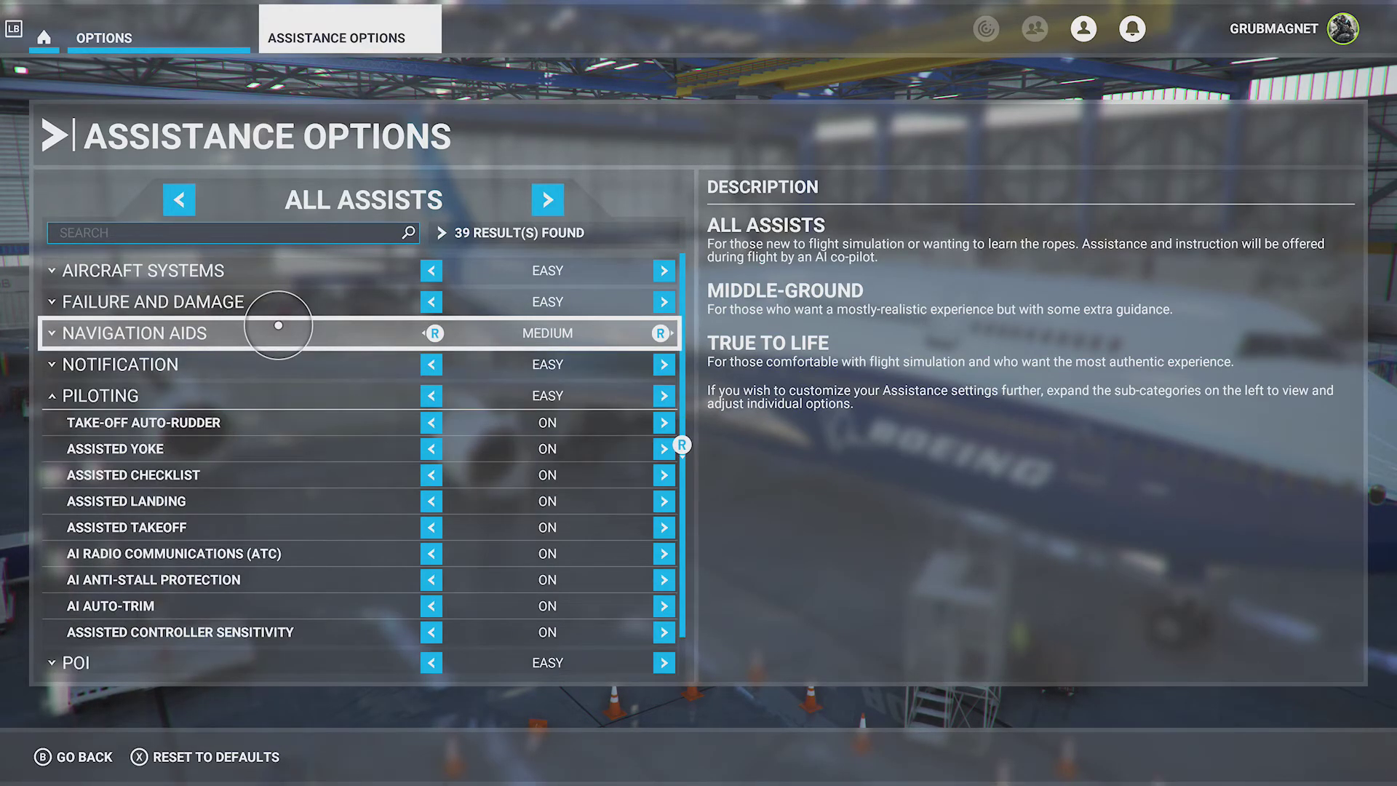
# Collapse the Piloting assists, reset all assistance settings to their default values, and save the reset.
pyautogui.click(278, 389)
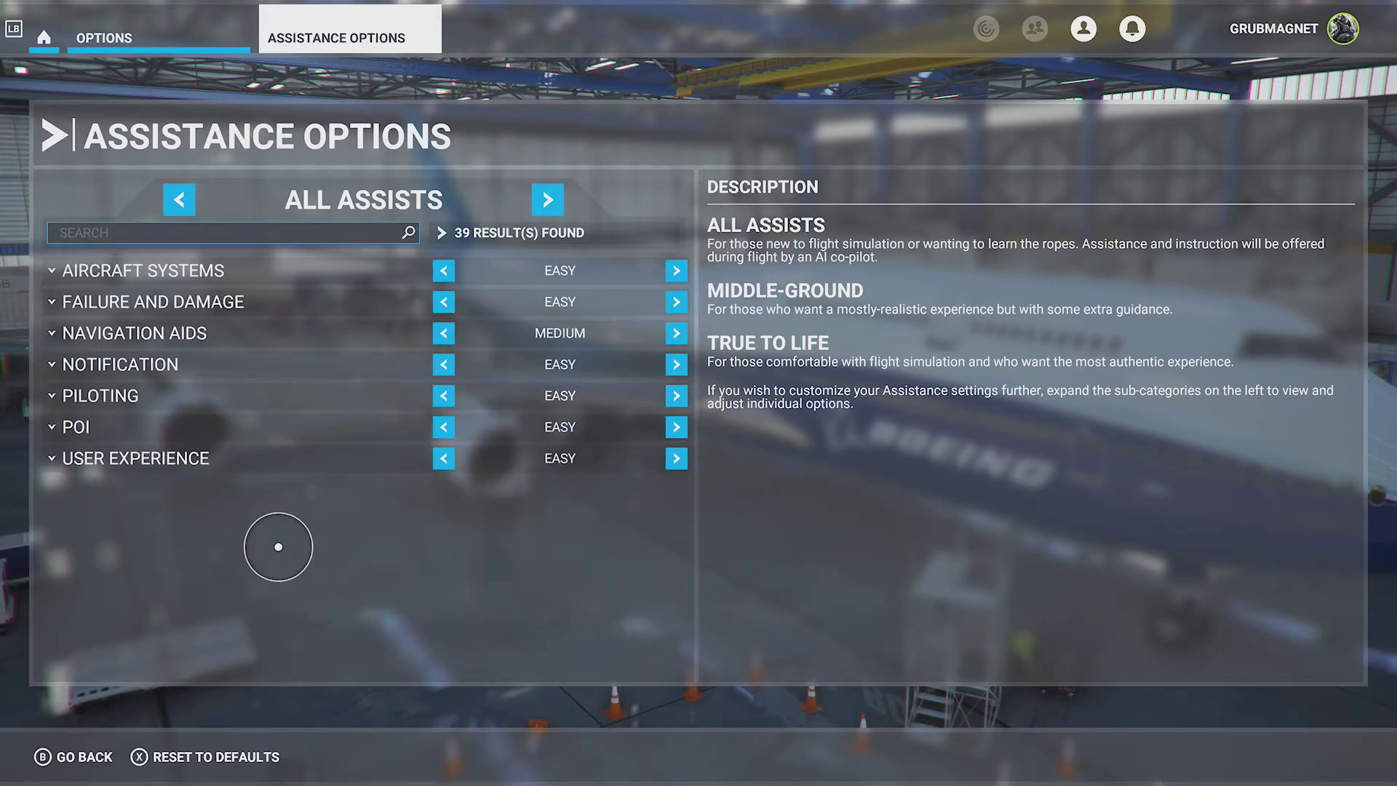
pyautogui.press('x')
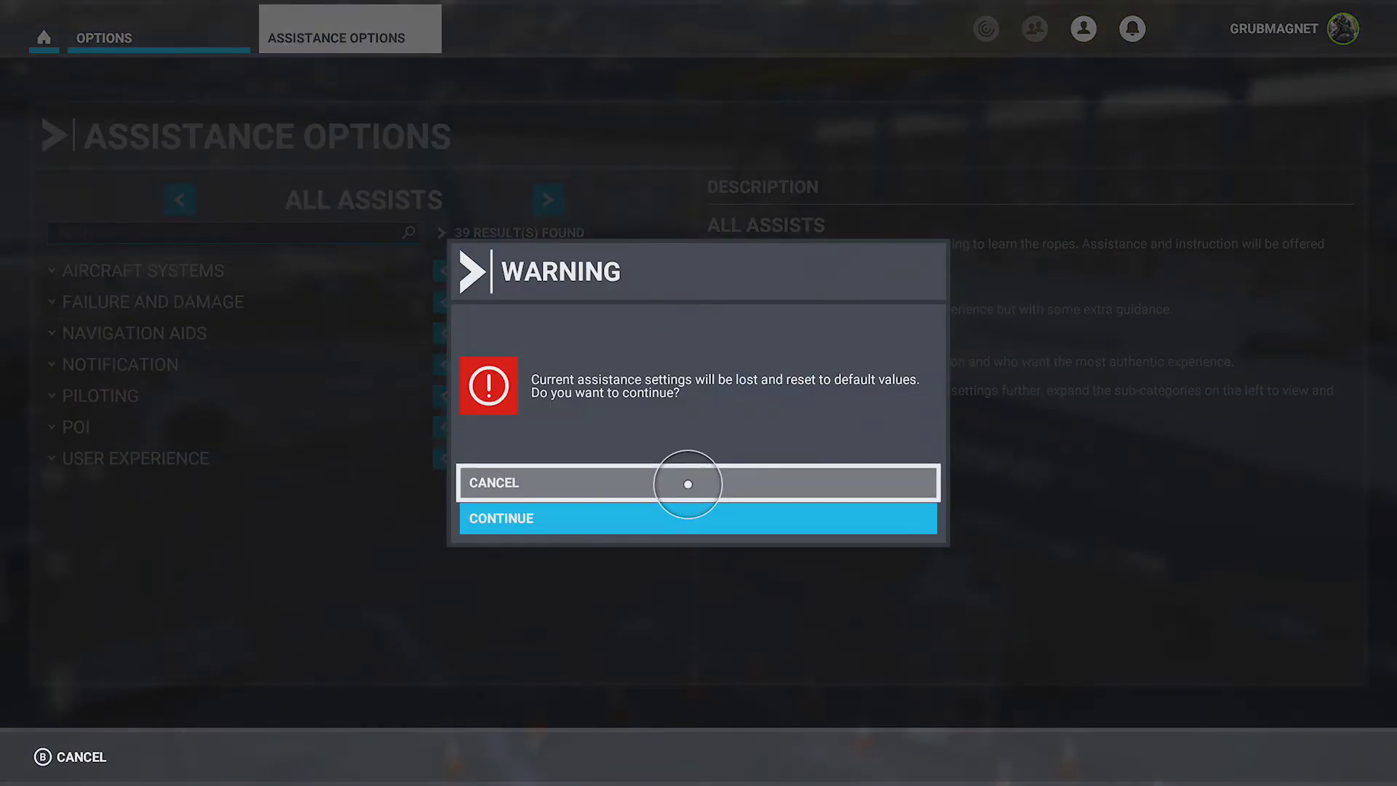
pyautogui.click(688, 516)
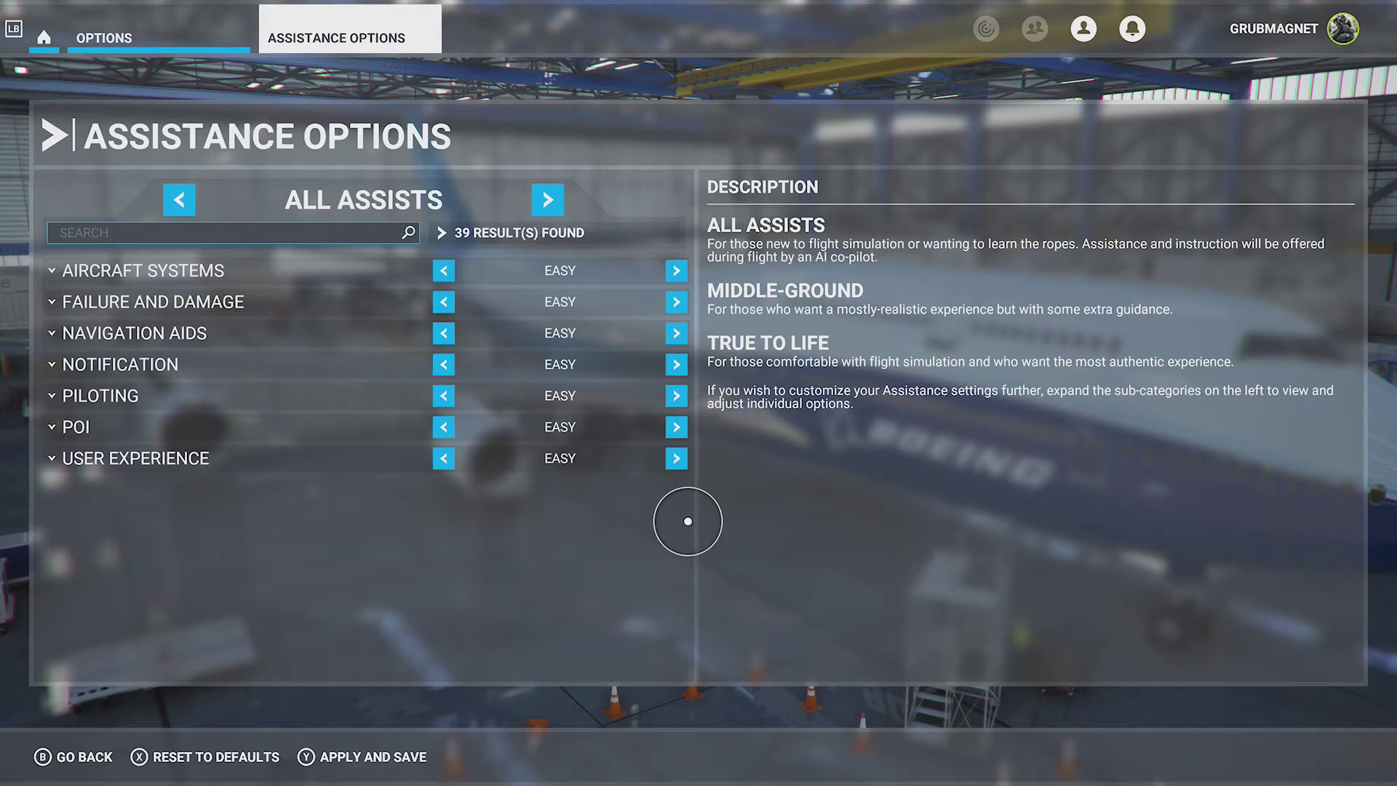
pyautogui.press('y')
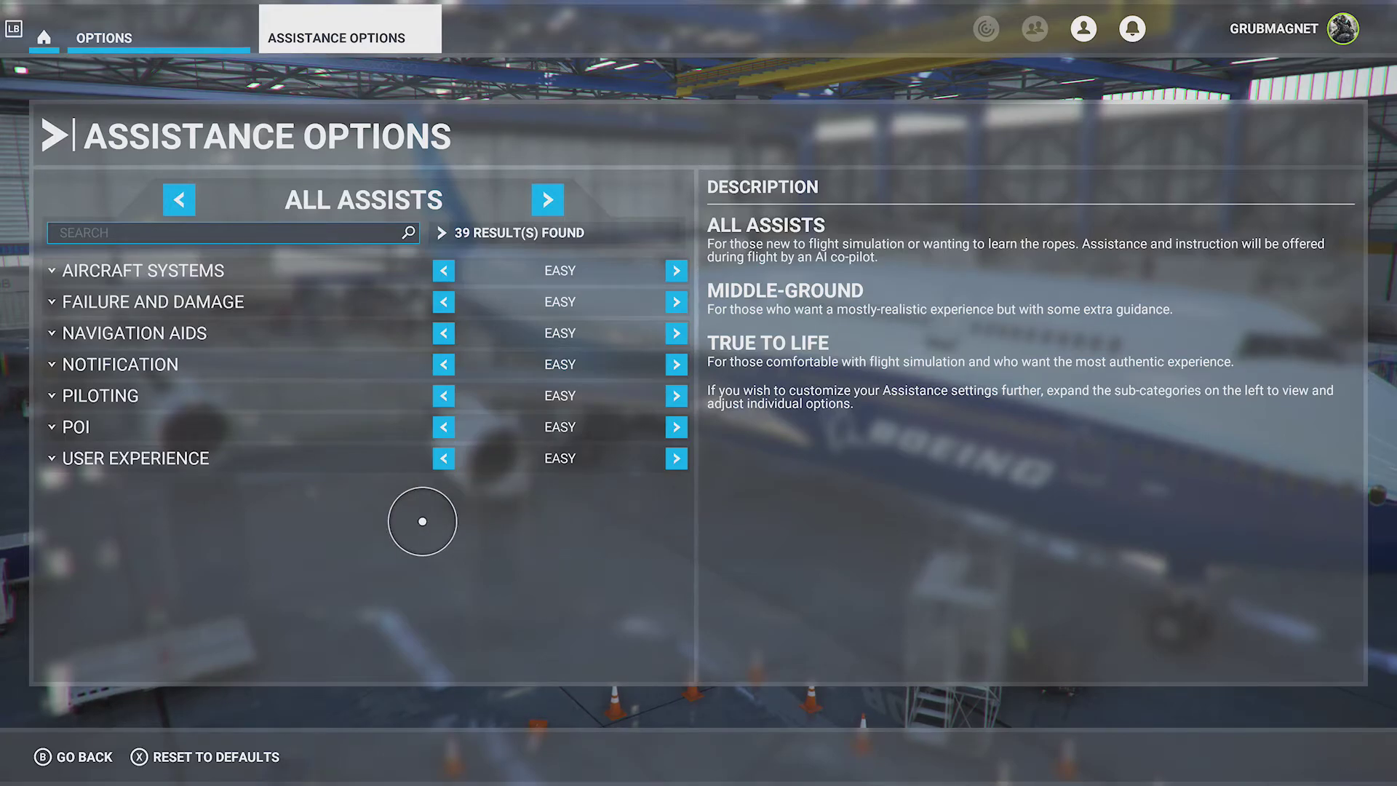
# Examine the individual assists under User Experience, POI, Notification, Failure and Damage, and Aircraft Systems.
pyautogui.click(230, 489)
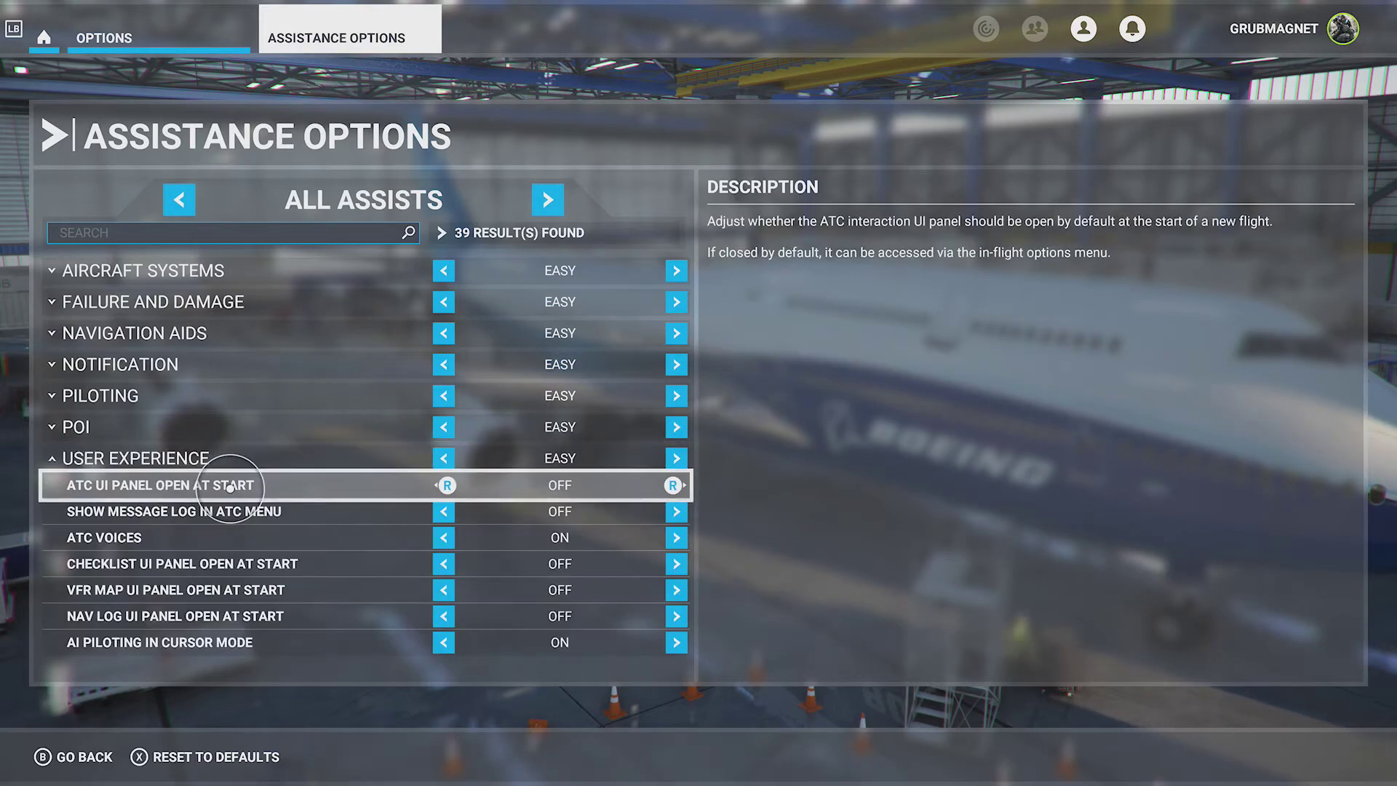
pyautogui.click(223, 436)
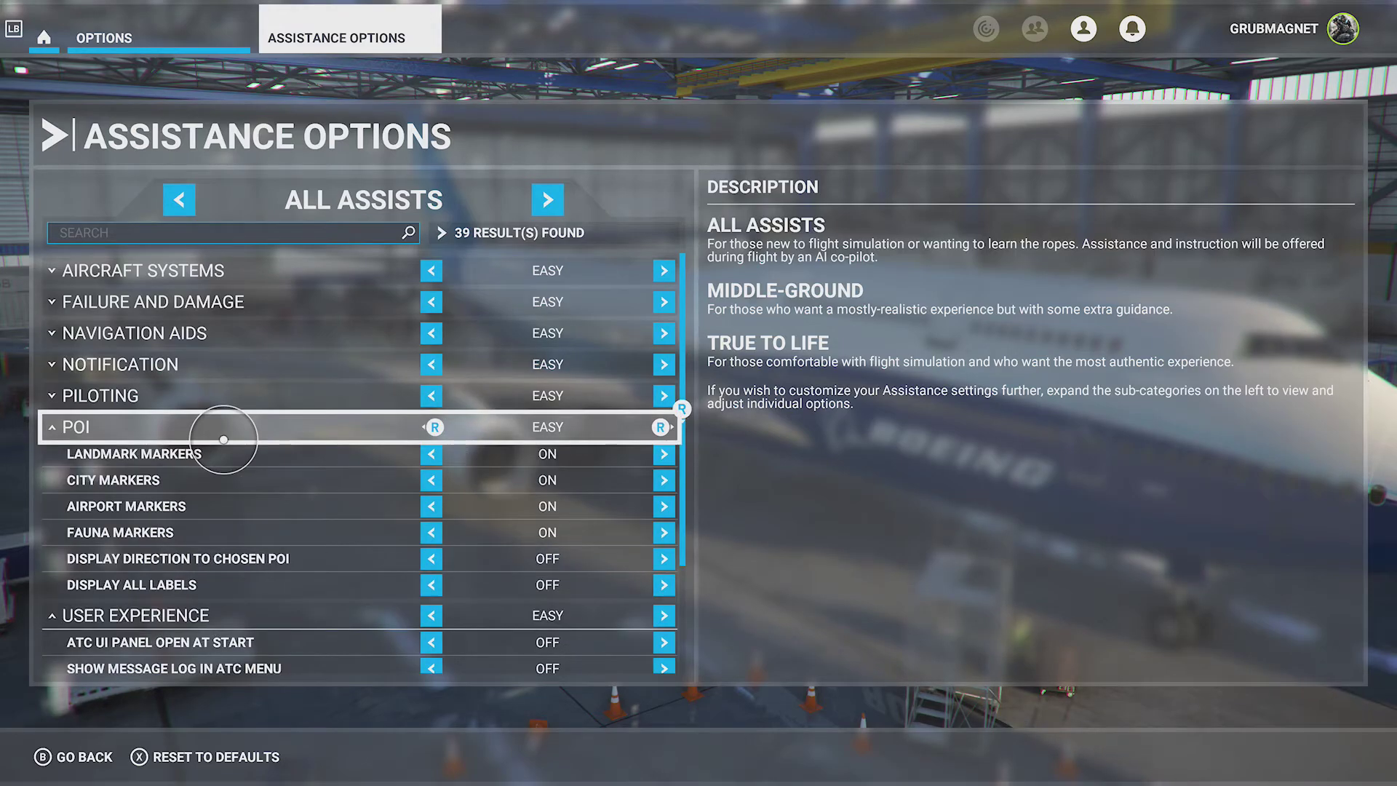
pyautogui.click(228, 376)
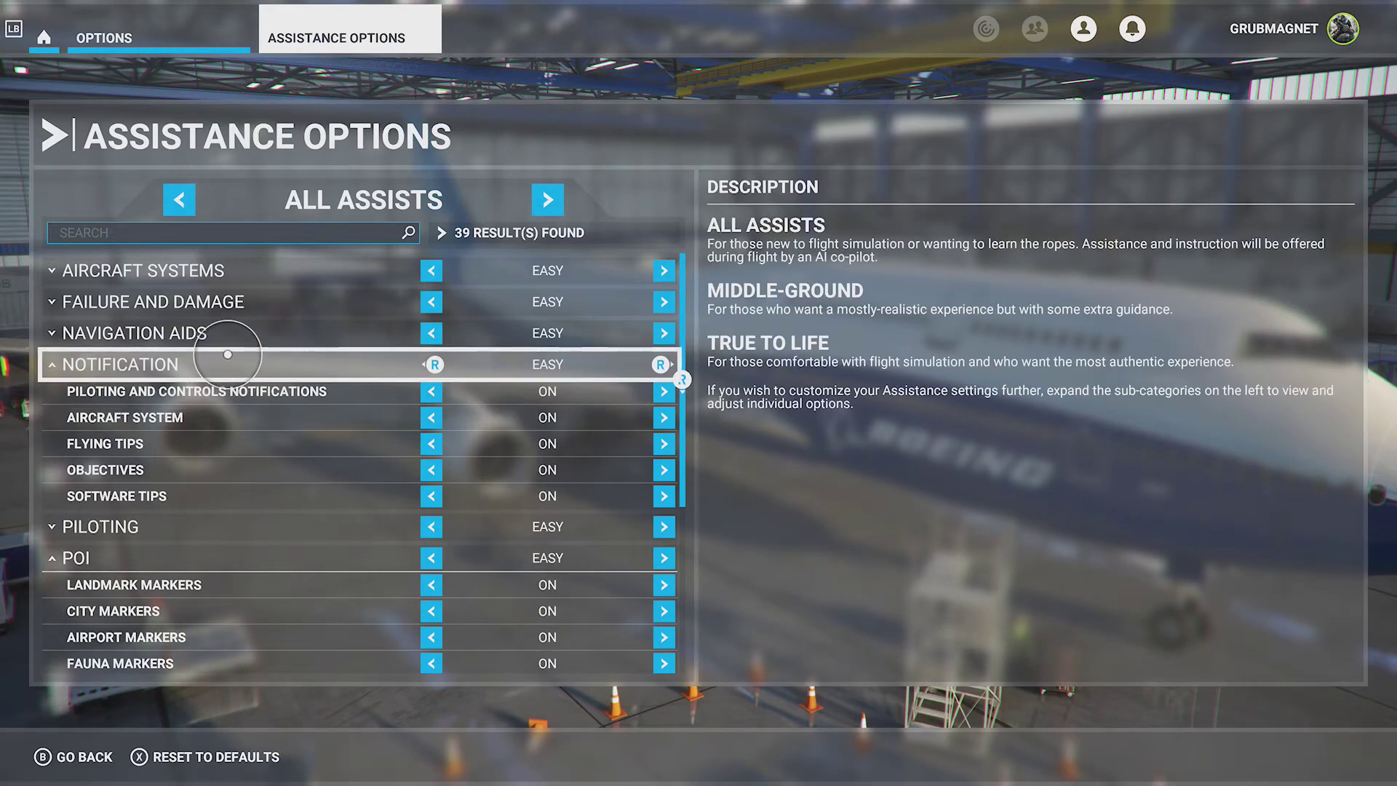
pyautogui.click(228, 354)
pyautogui.click(222, 303)
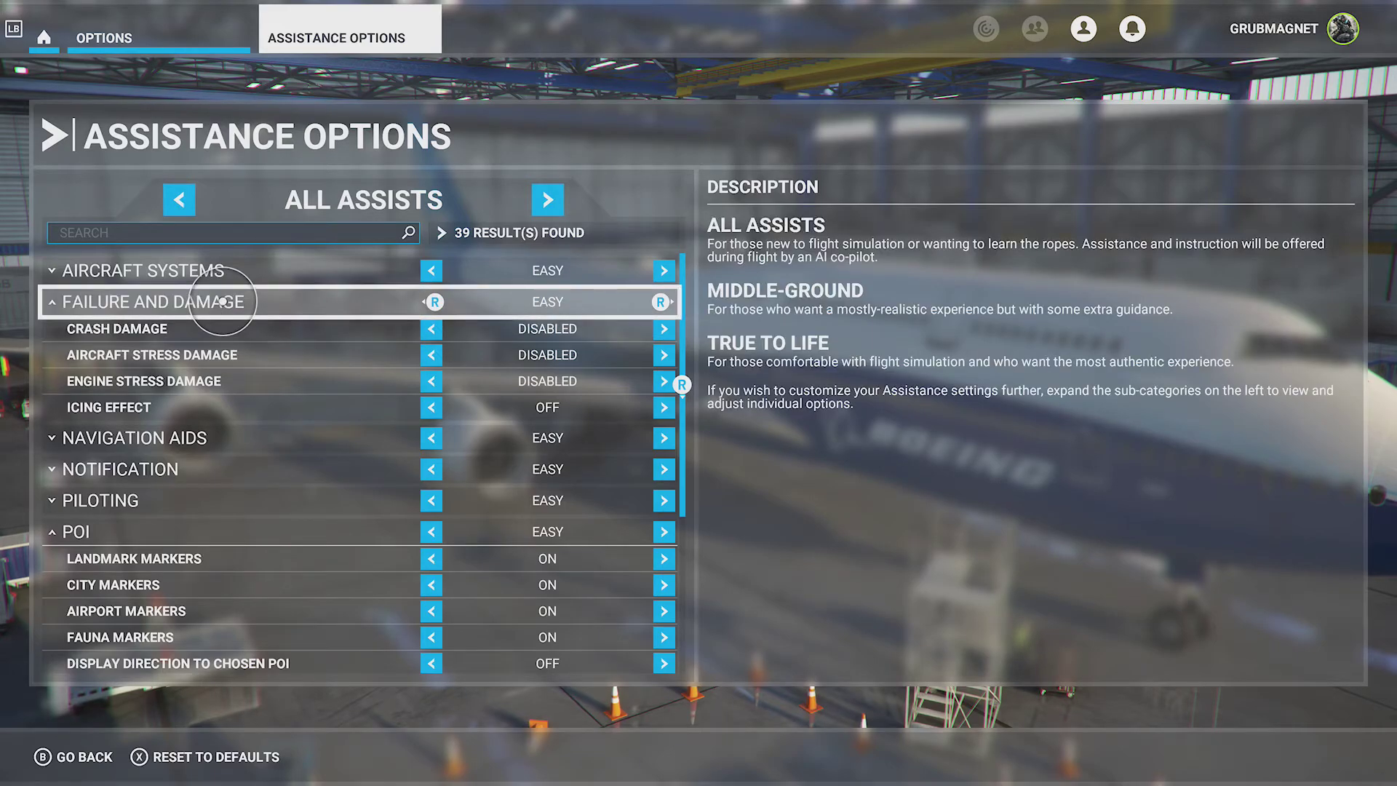
pyautogui.click(221, 301)
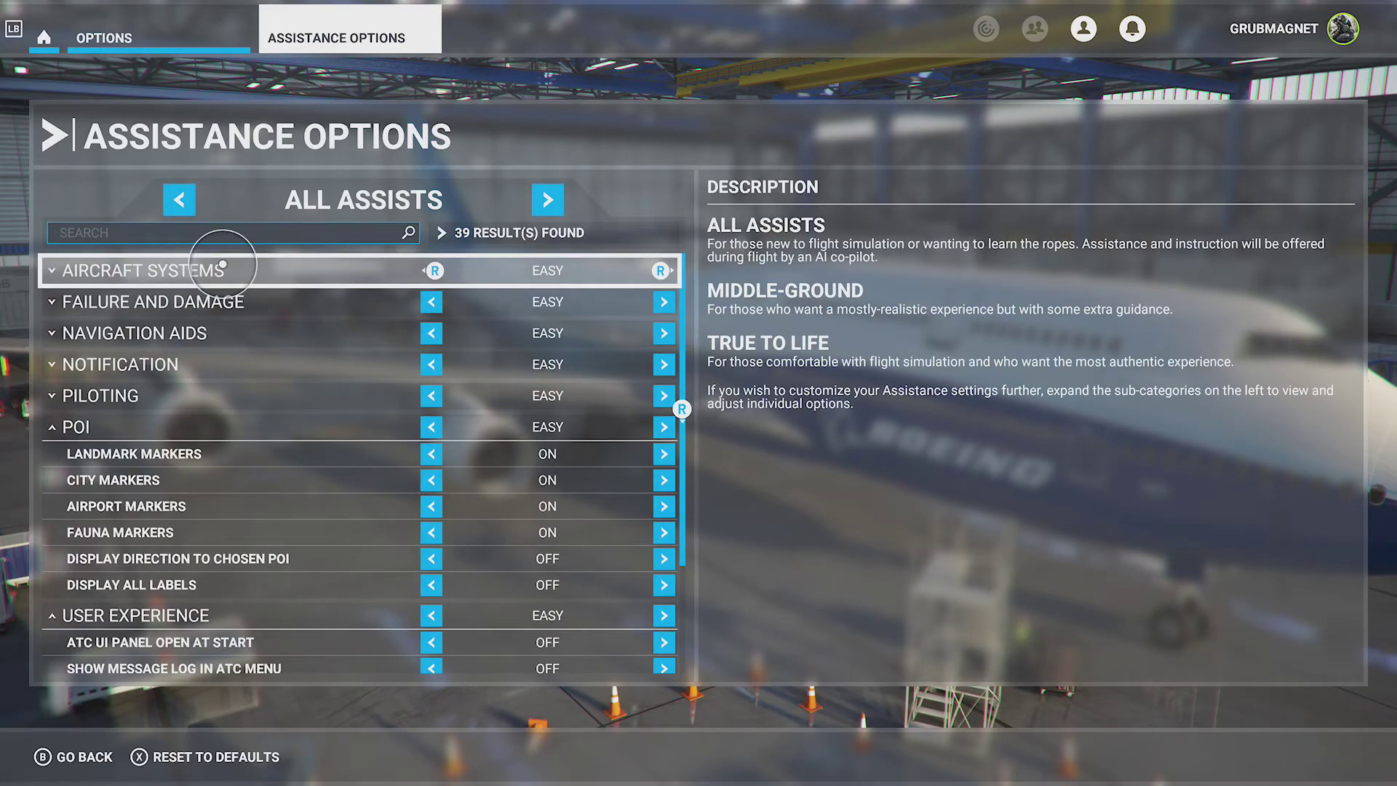
pyautogui.click(222, 267)
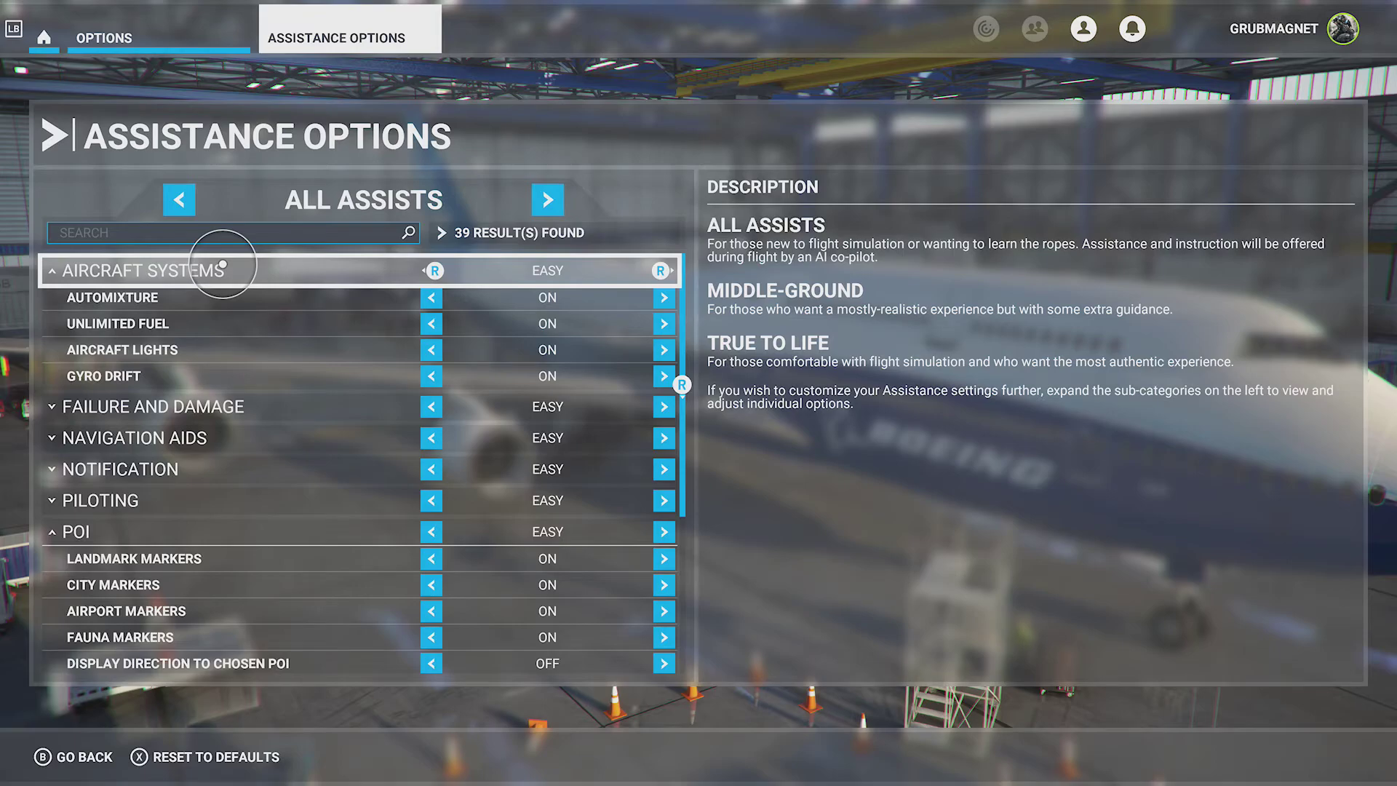
pyautogui.click(222, 266)
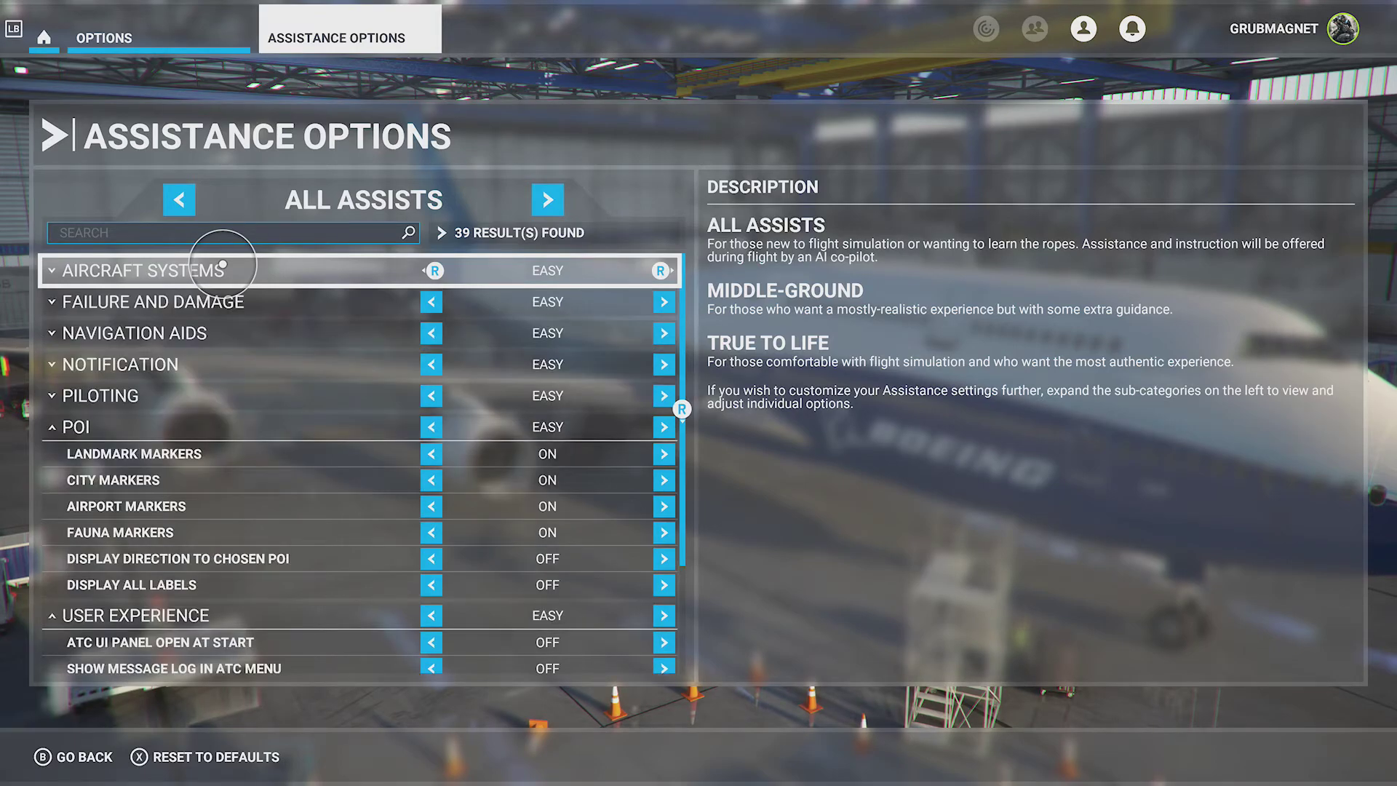
# Leave the Assistance Options and review the Camera settings in General Options, from the global settings through to the chase camera.
pyautogui.press('Escape')
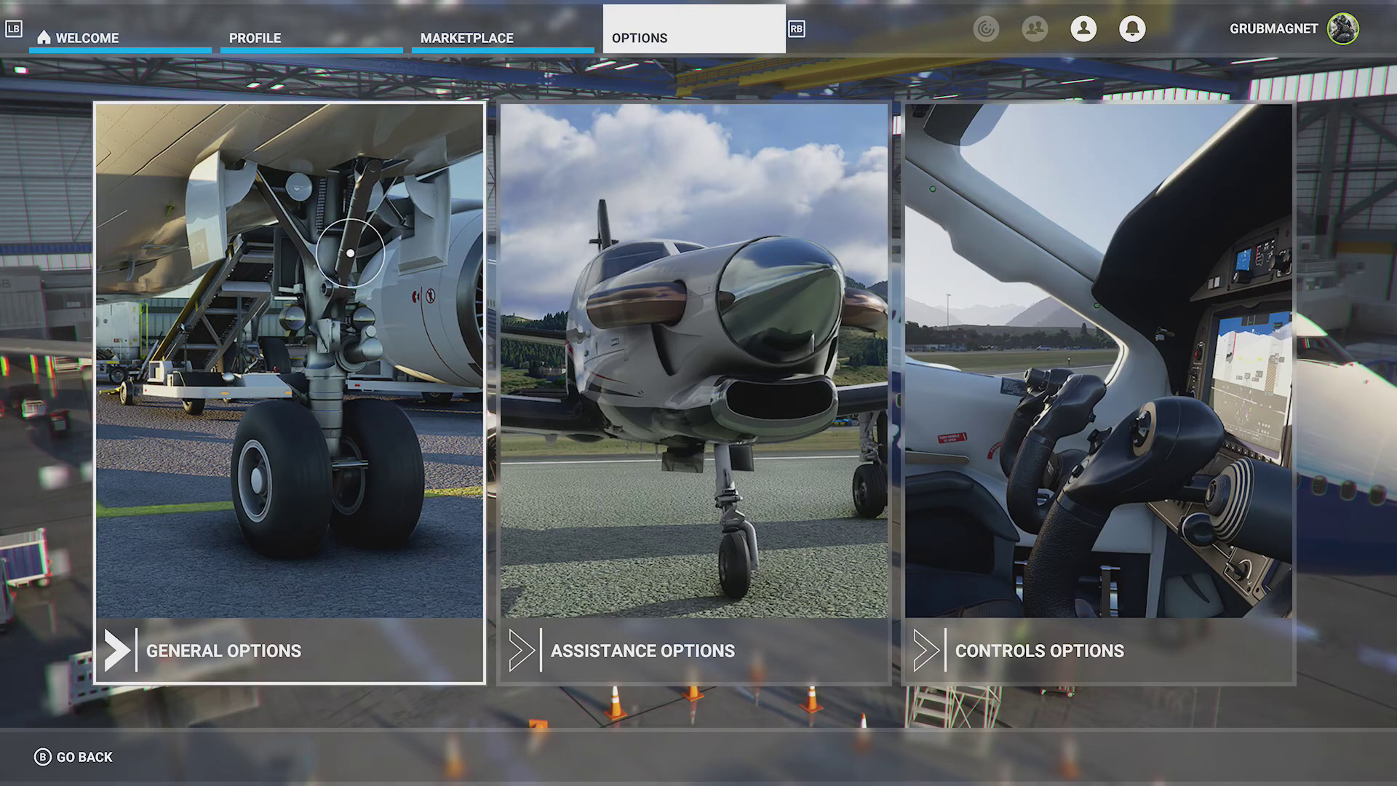
pyautogui.click(286, 253)
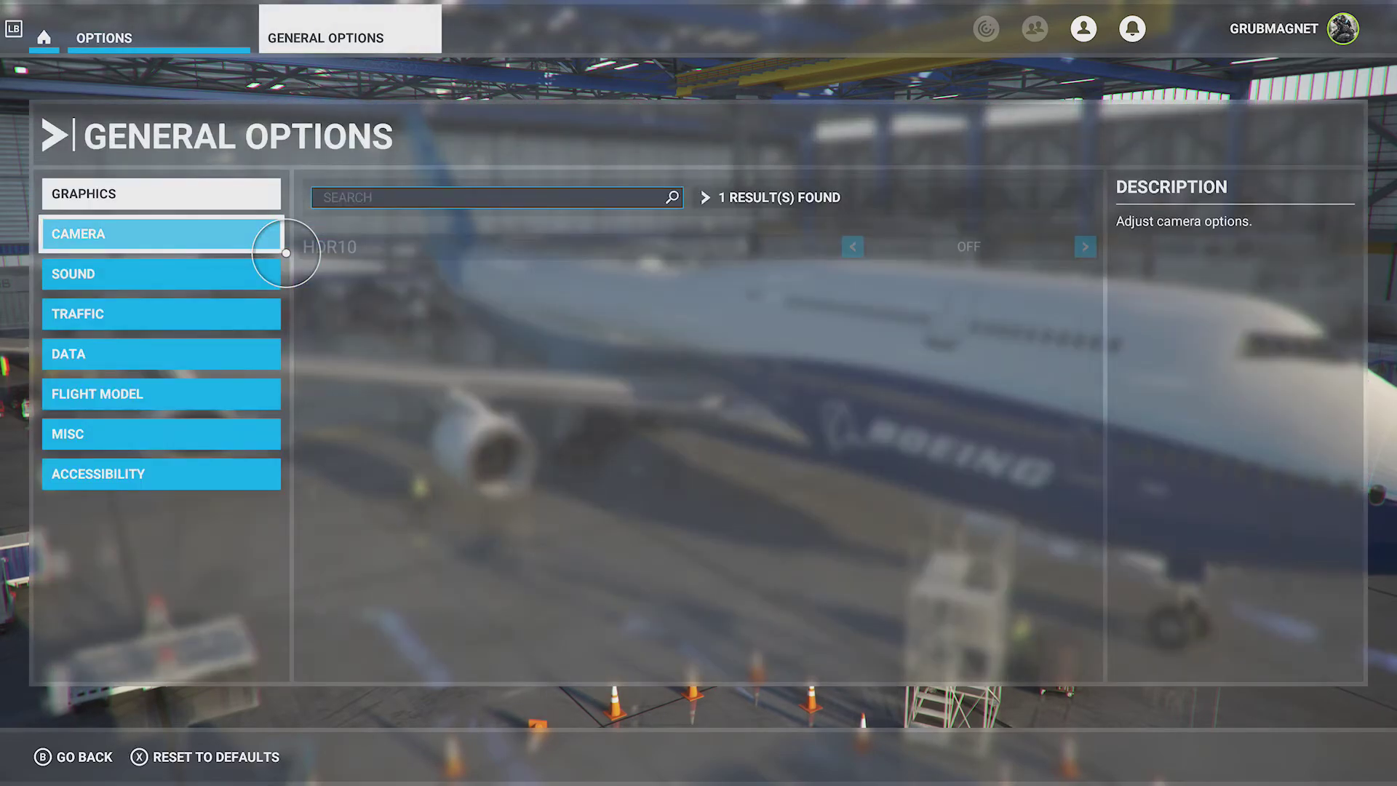
pyautogui.click(233, 239)
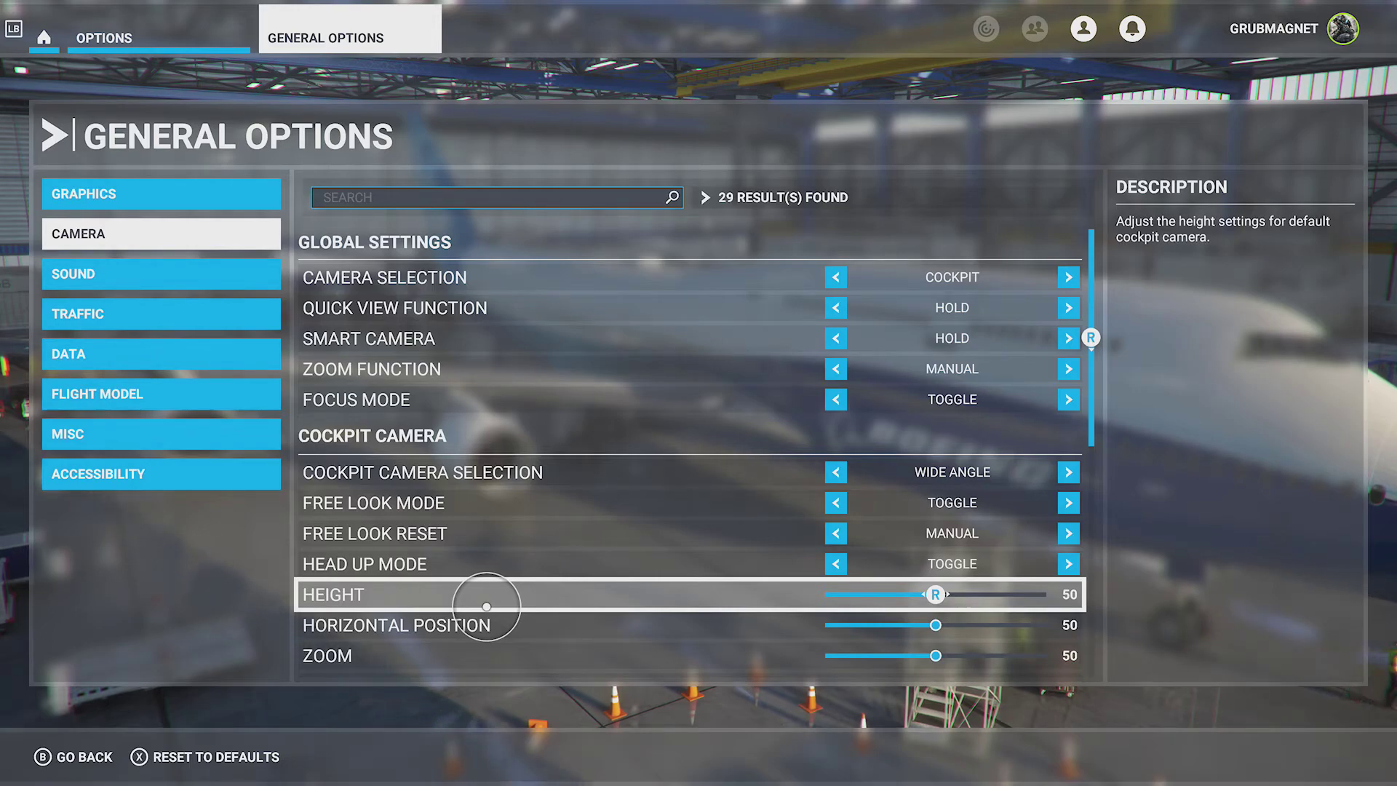
pyautogui.scroll(-9, 486, 606)
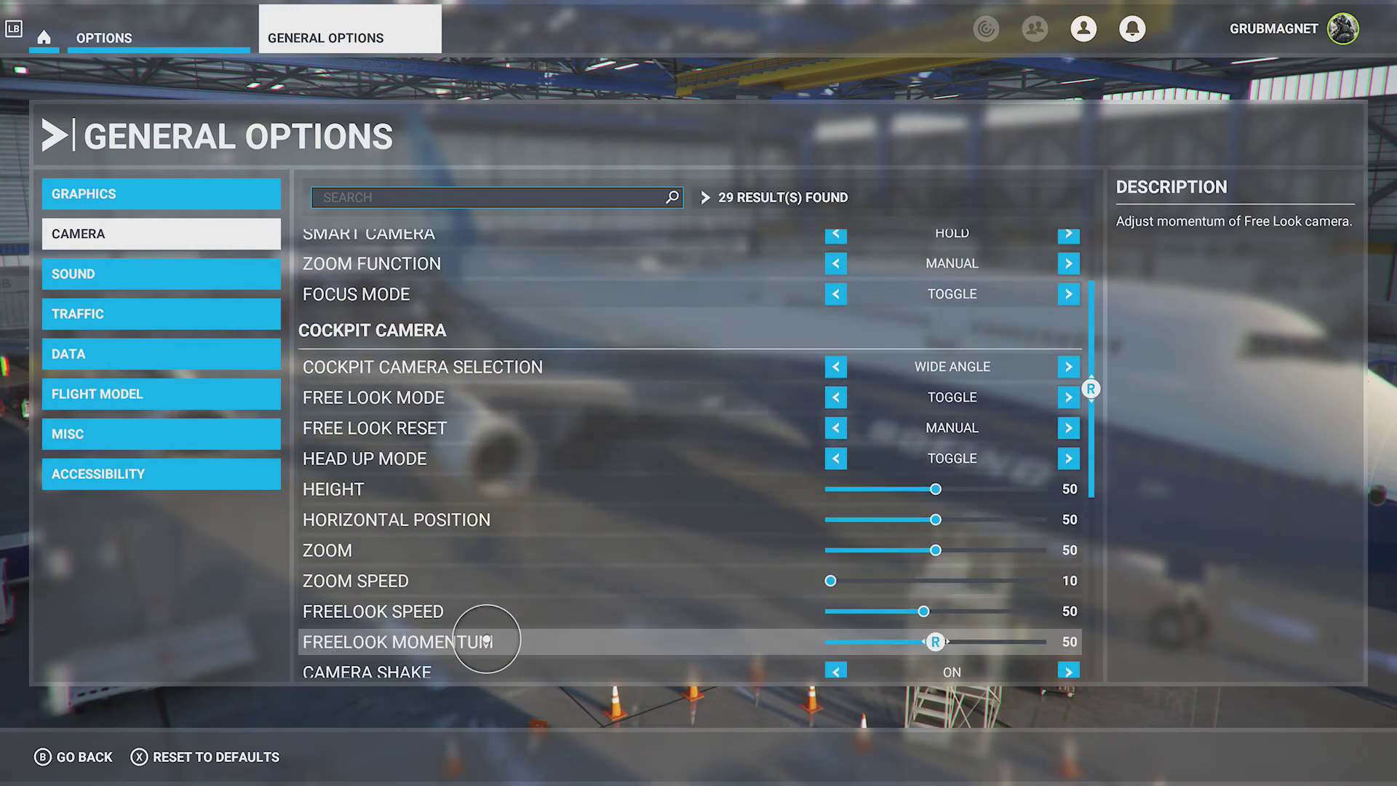
pyautogui.scroll(-6, 486, 638)
pyautogui.scroll(-1, 486, 638)
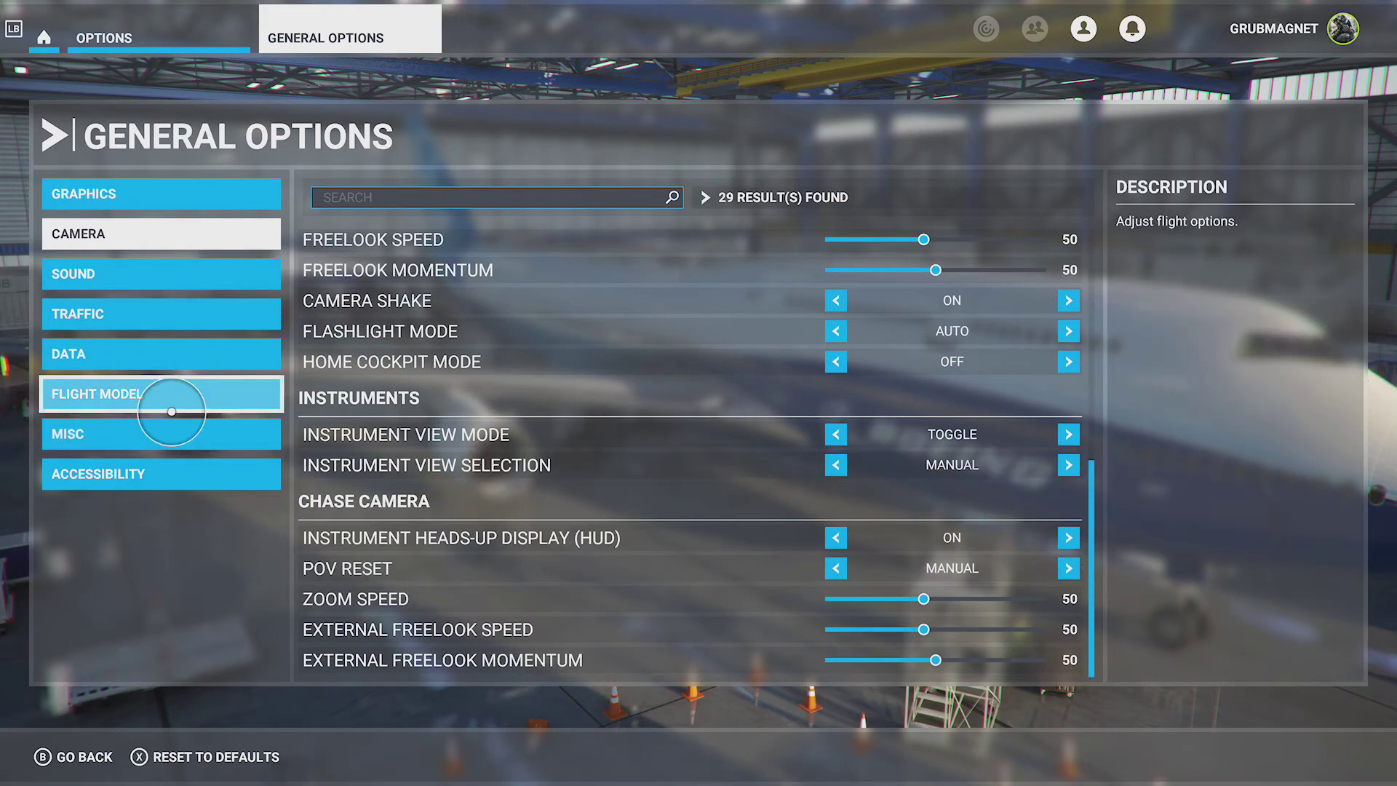
# Review the Sound, Traffic and Data settings, including the data bandwidth limit and rolling cache settings.
pyautogui.click(171, 274)
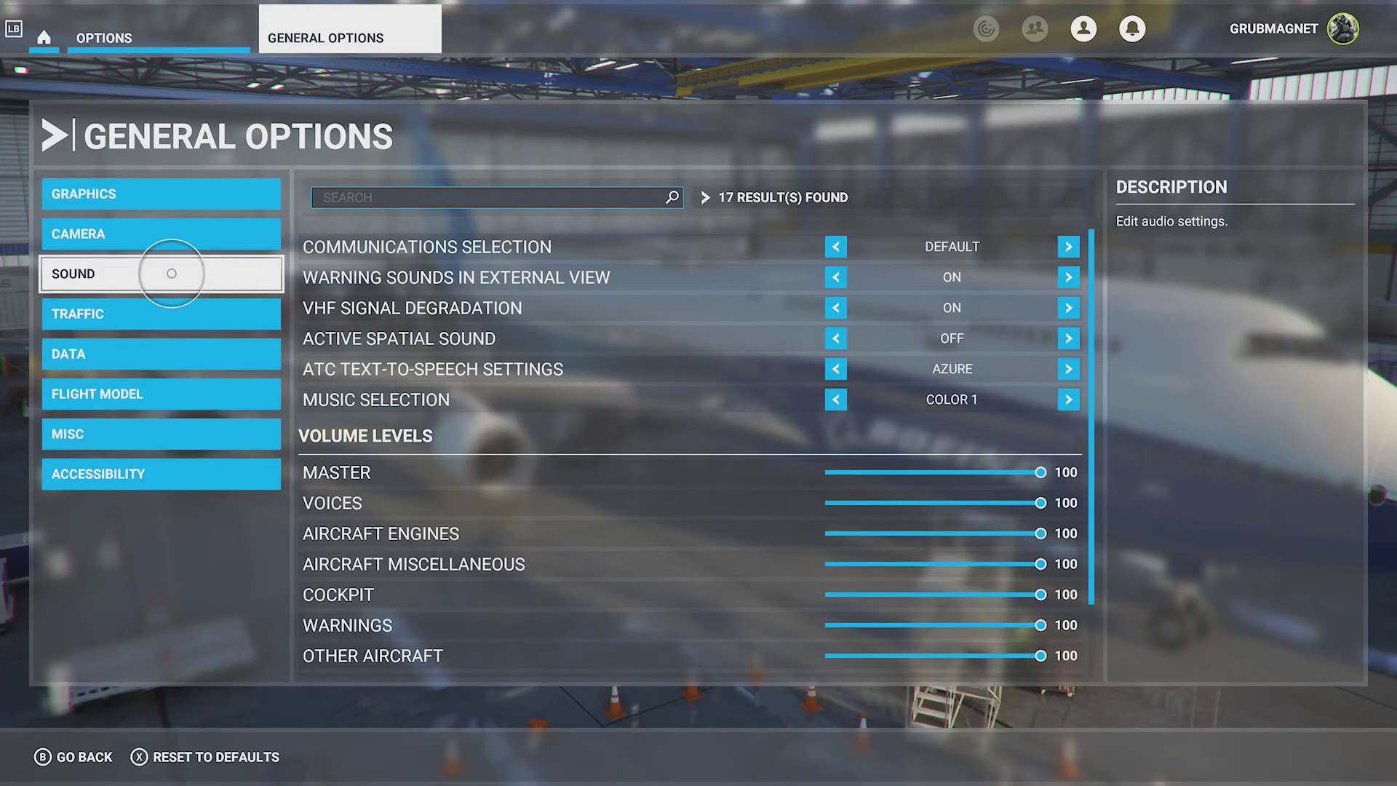
pyautogui.click(160, 321)
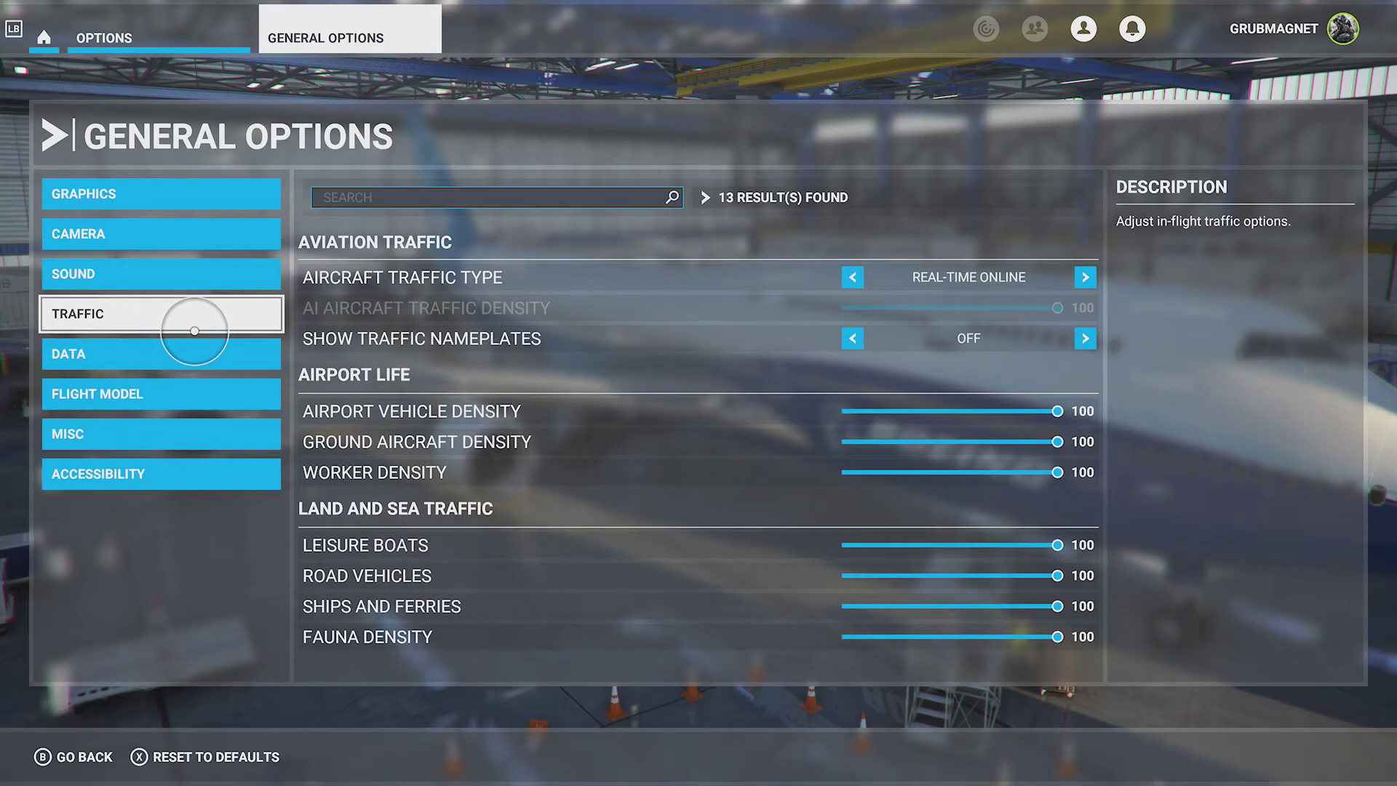
pyautogui.click(120, 343)
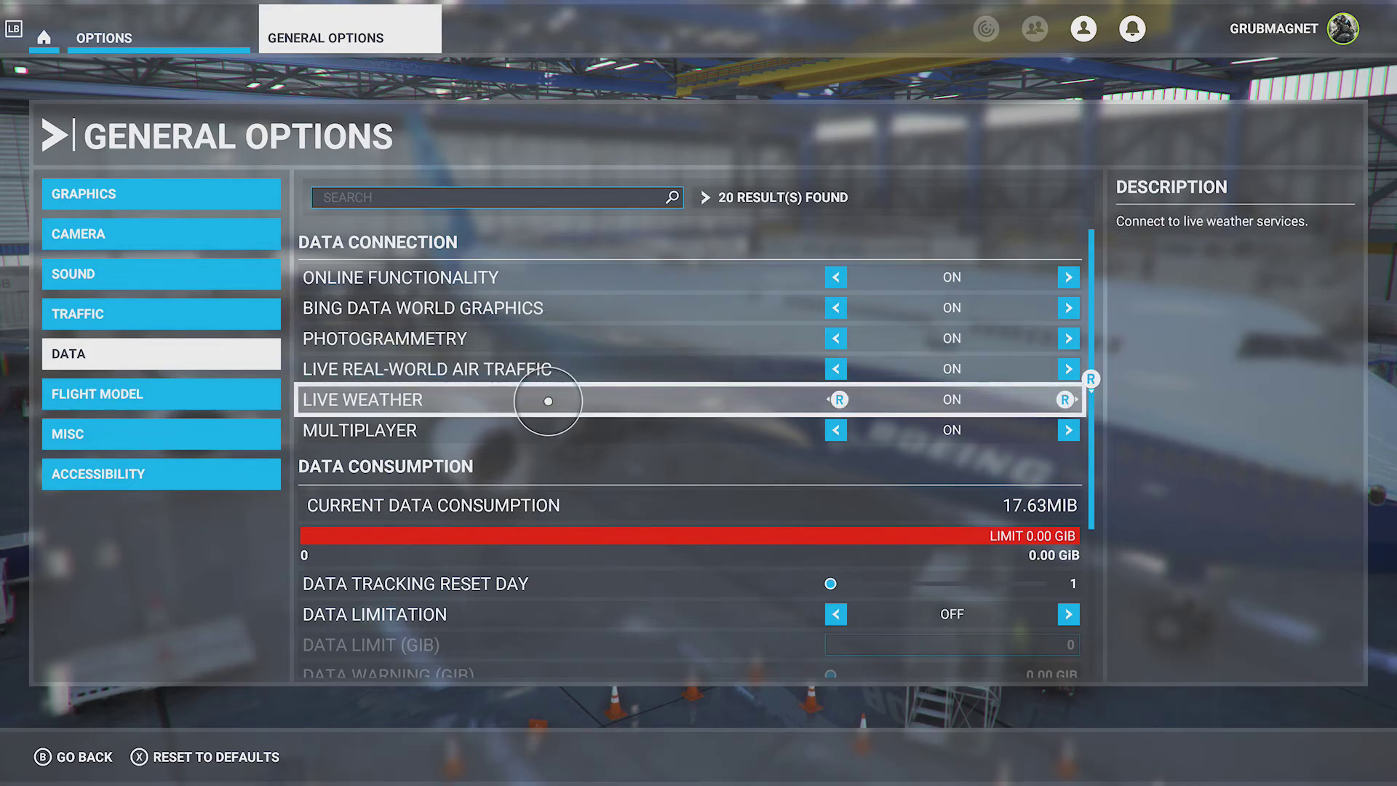
pyautogui.scroll(-4, 555, 436)
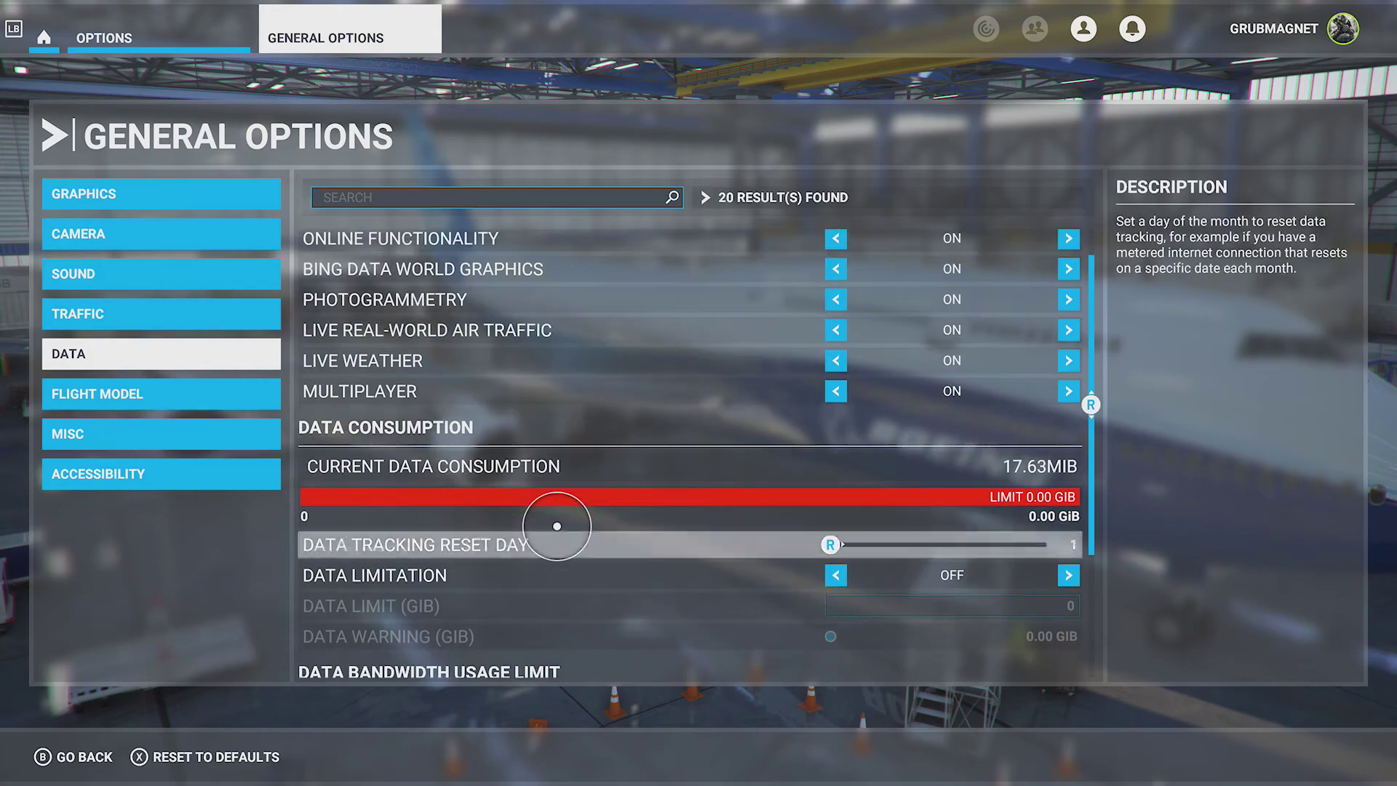
pyautogui.scroll(-1, 556, 525)
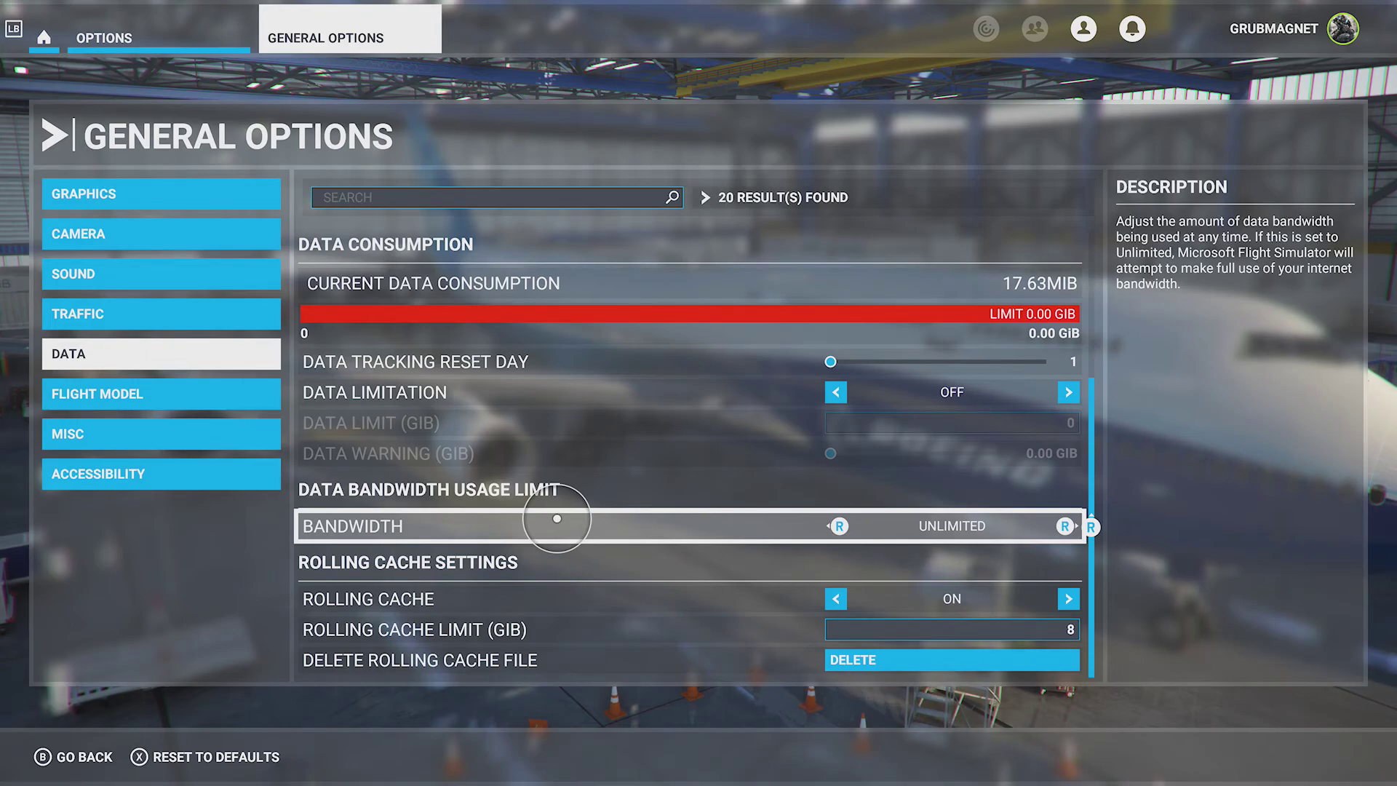
# Open the Flight Model settings, try switching from Modern to Legacy, and cancel the switch.
pyautogui.click(153, 392)
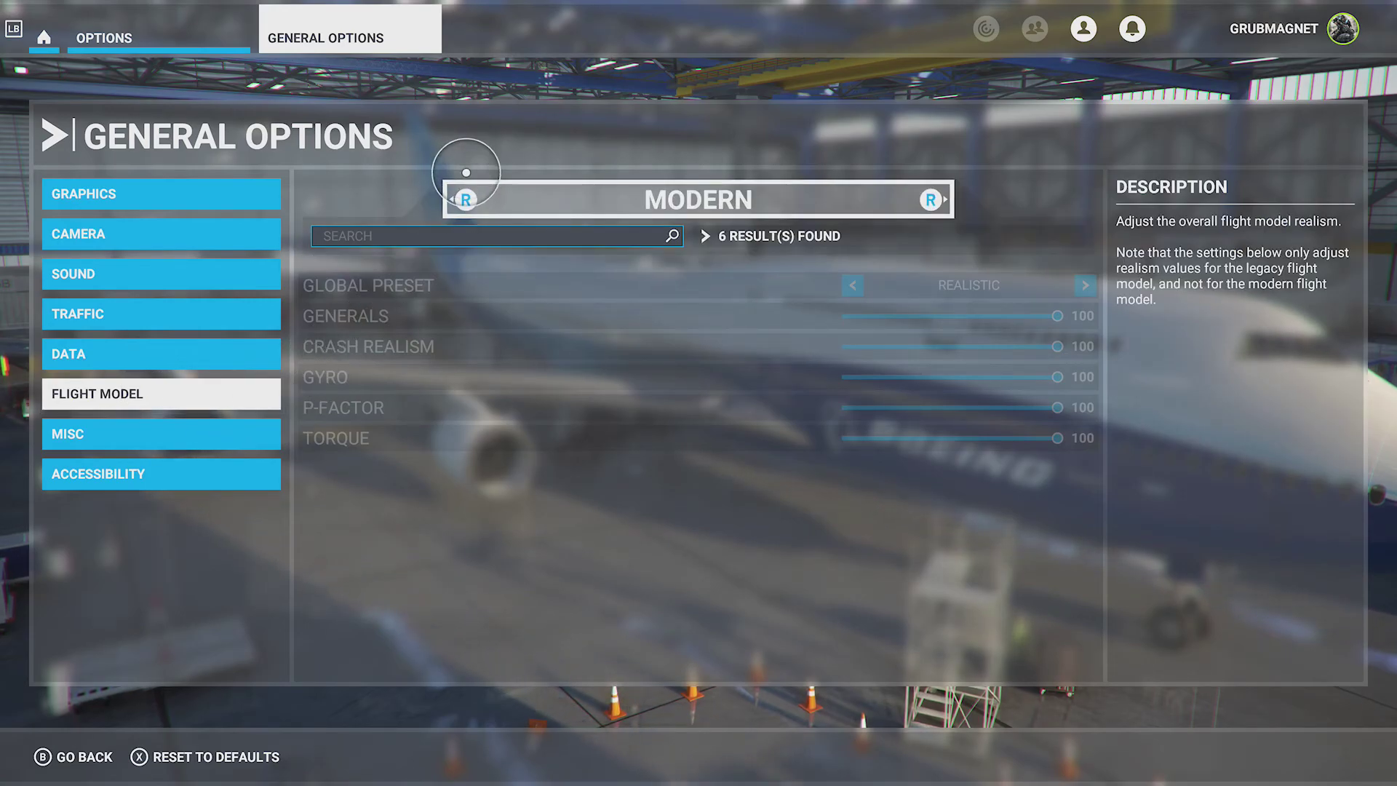
pyautogui.click(465, 199)
pyautogui.click(693, 476)
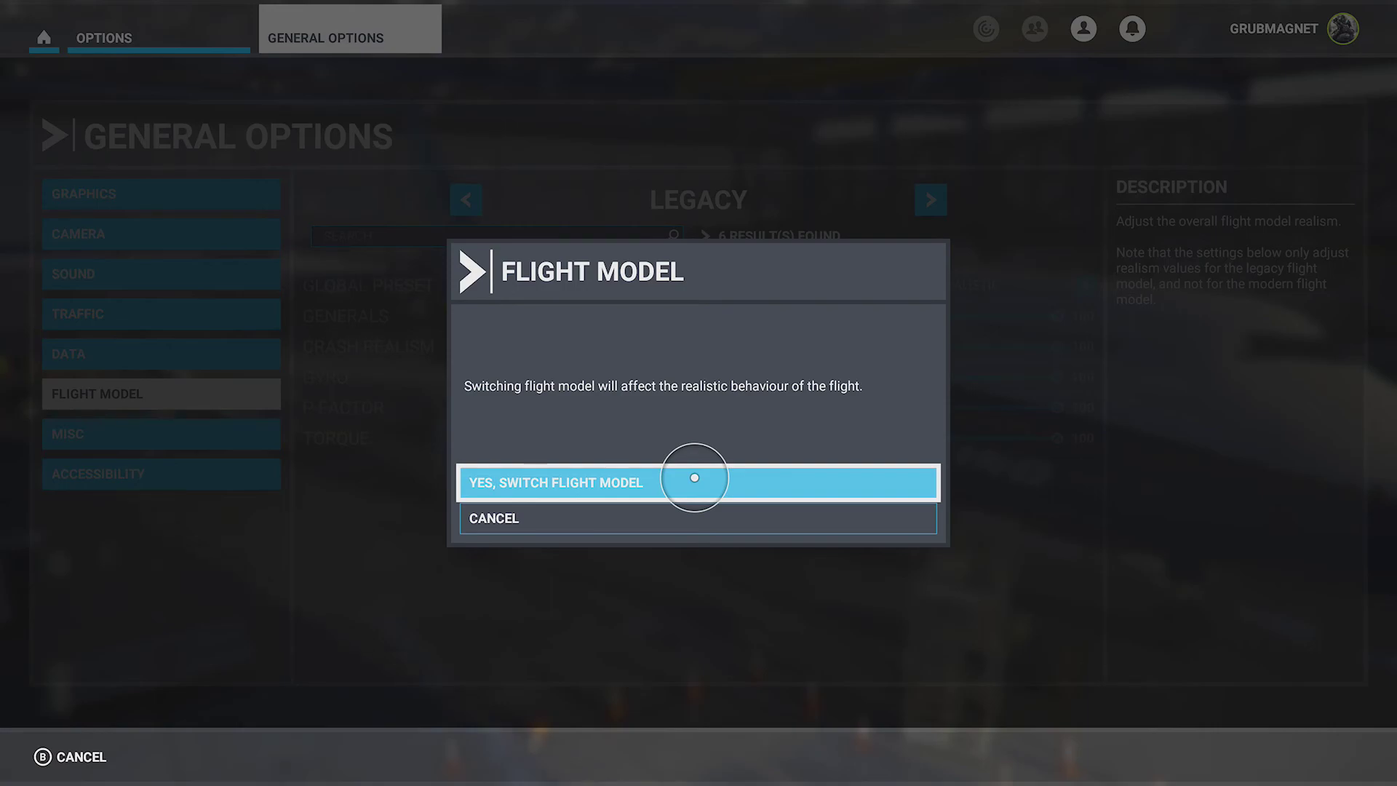
pyautogui.click(683, 515)
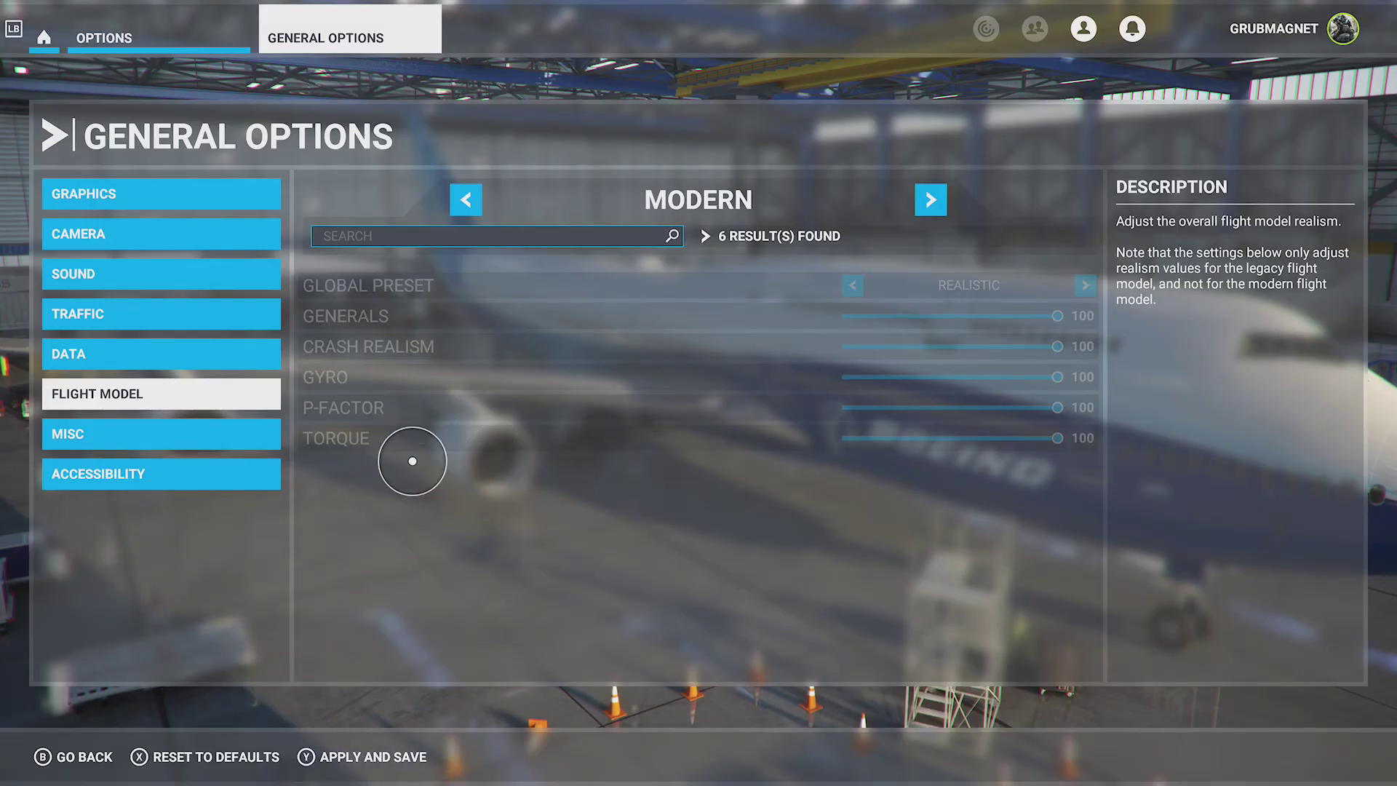
# Review the Misc and Accessibility settings, and leave General Options, discarding the unsaved changes.
pyautogui.click(232, 418)
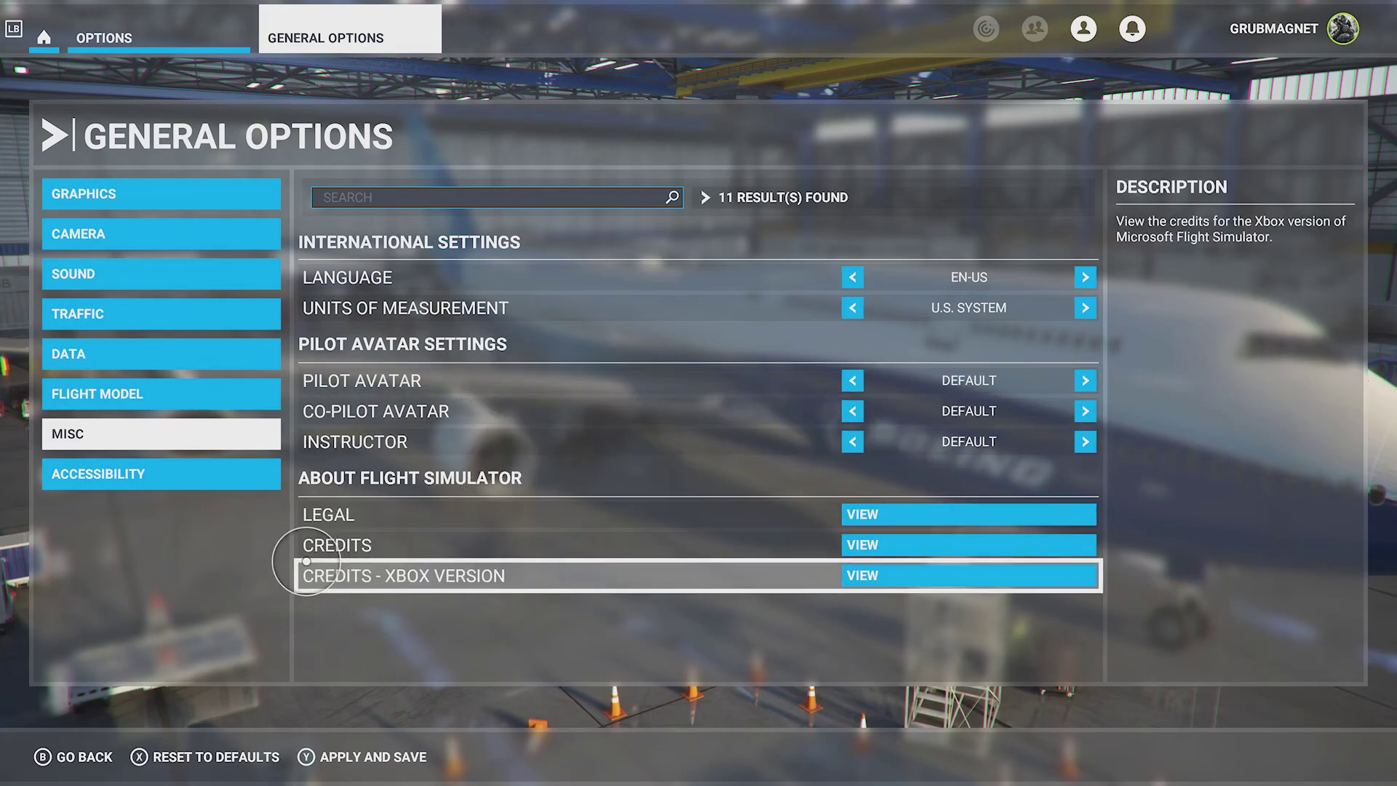
pyautogui.click(163, 503)
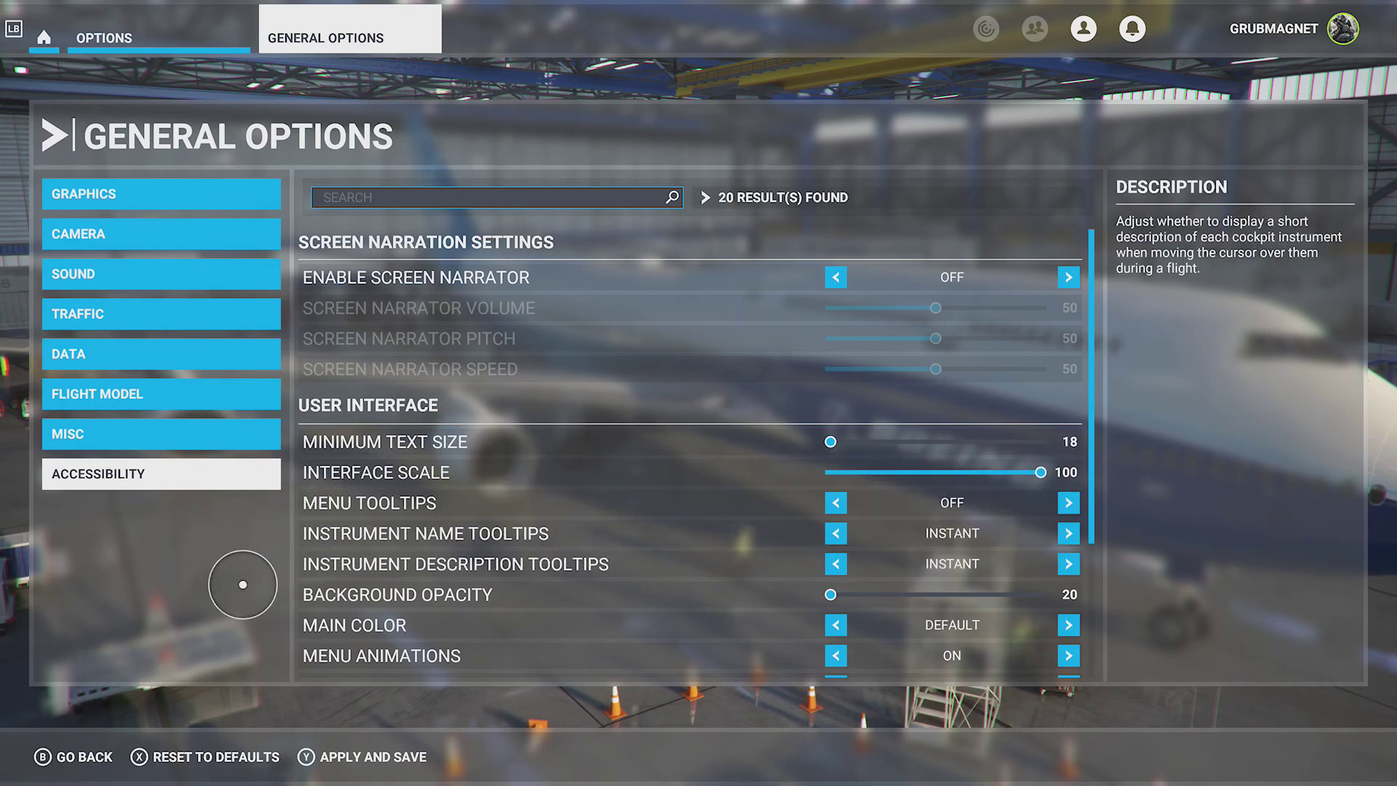
pyautogui.press('Escape')
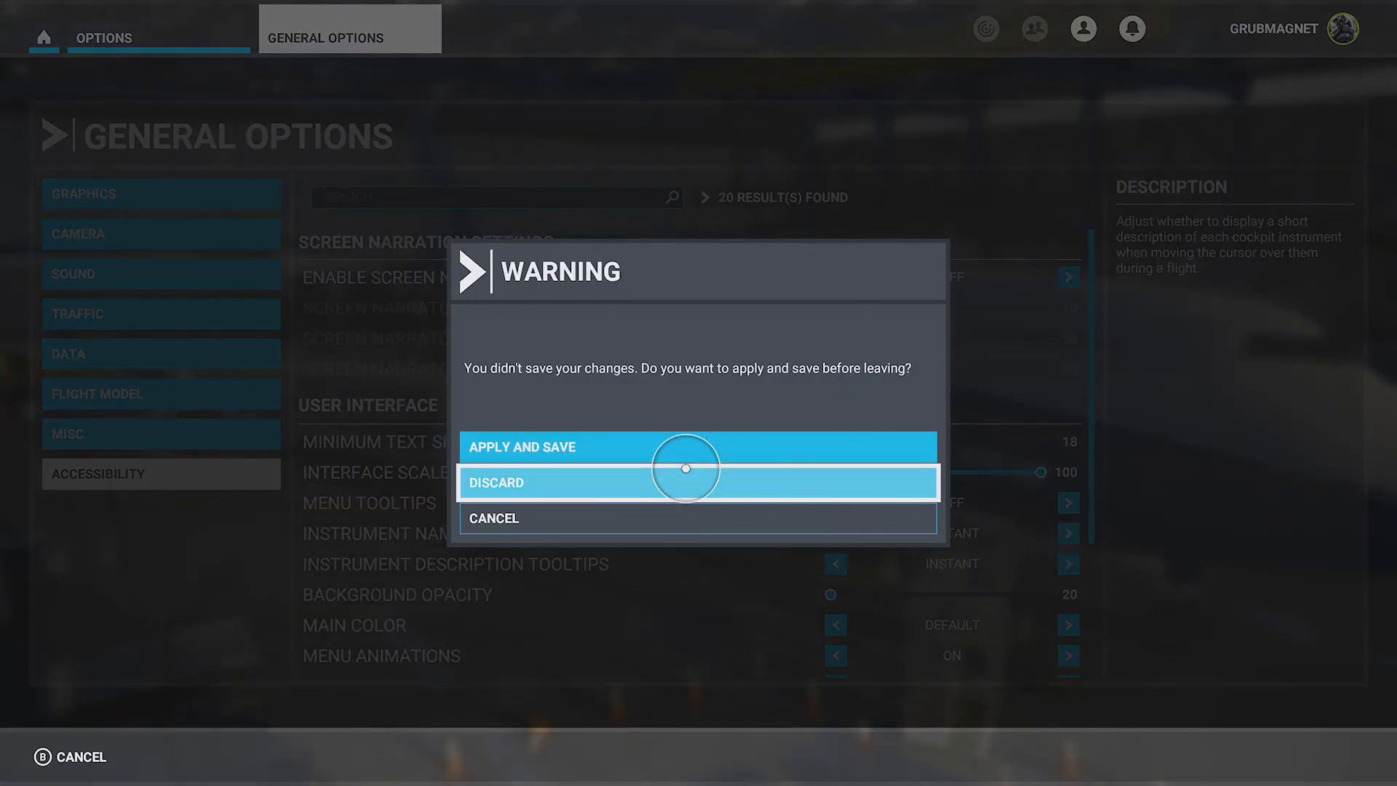
pyautogui.click(685, 468)
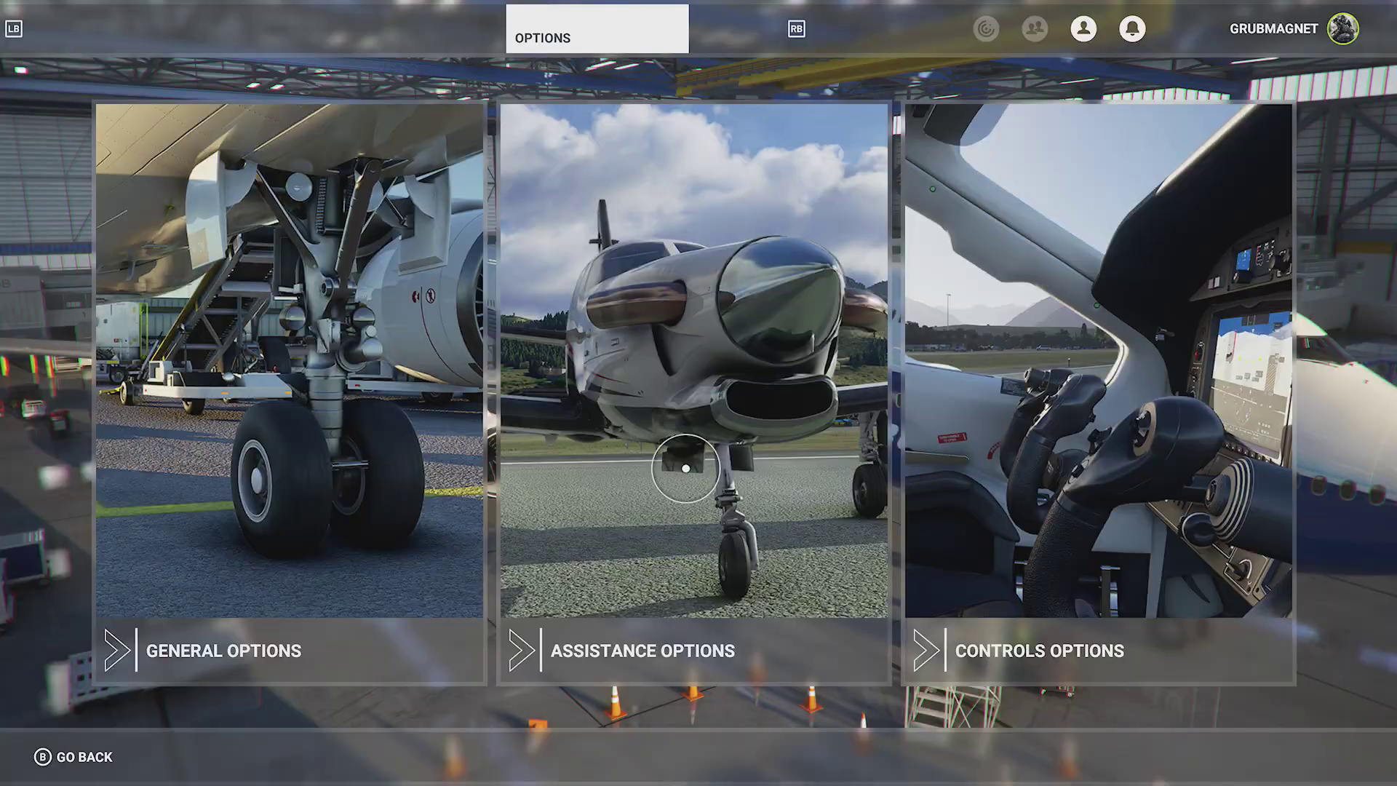